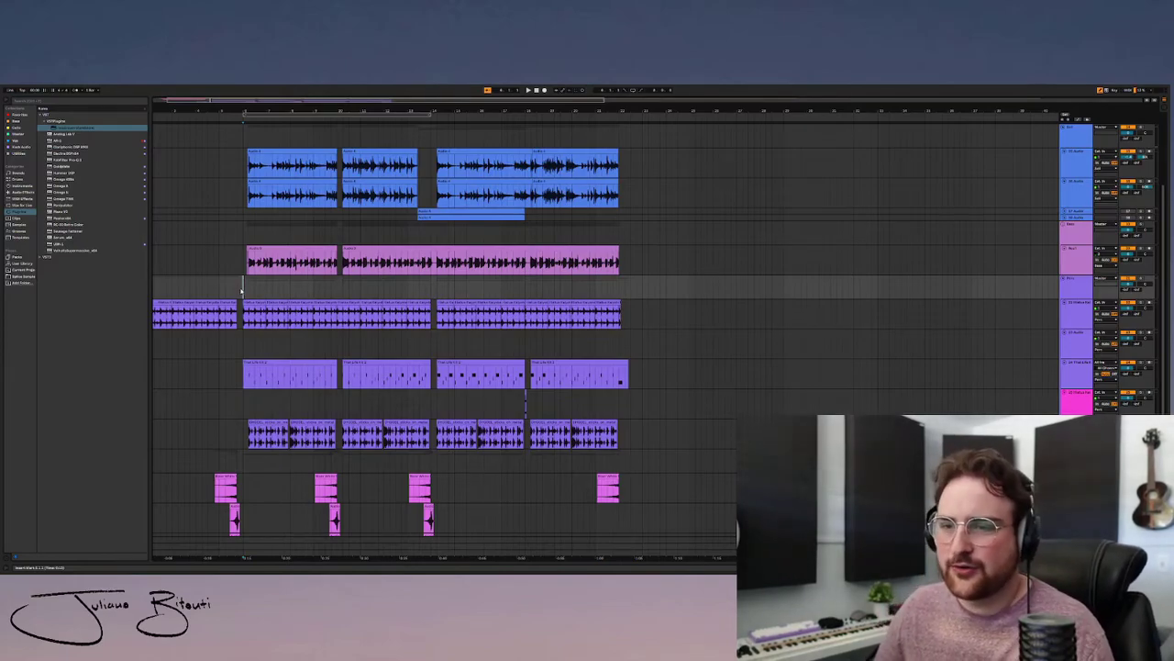
- Play the beat arrangement from bar 6 and look through all of its track groups
{"action": "scroll", "coordinate": [242, 291], "scroll_direction": "up", "scroll_amount": 4}
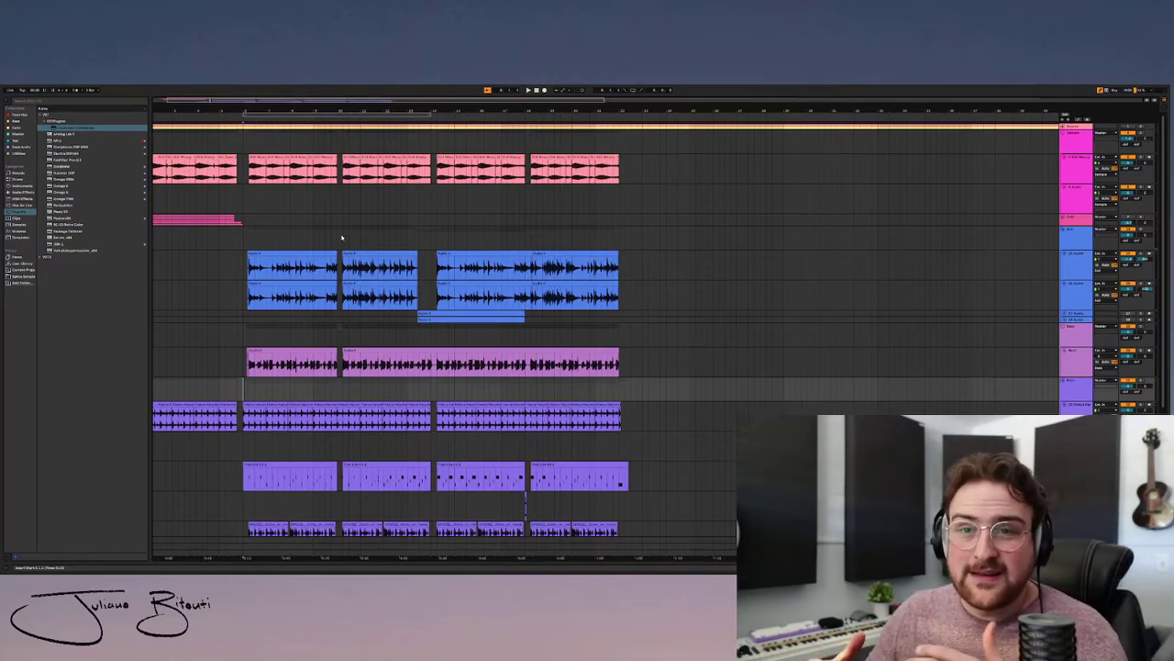
{"action": "key", "text": "space"}
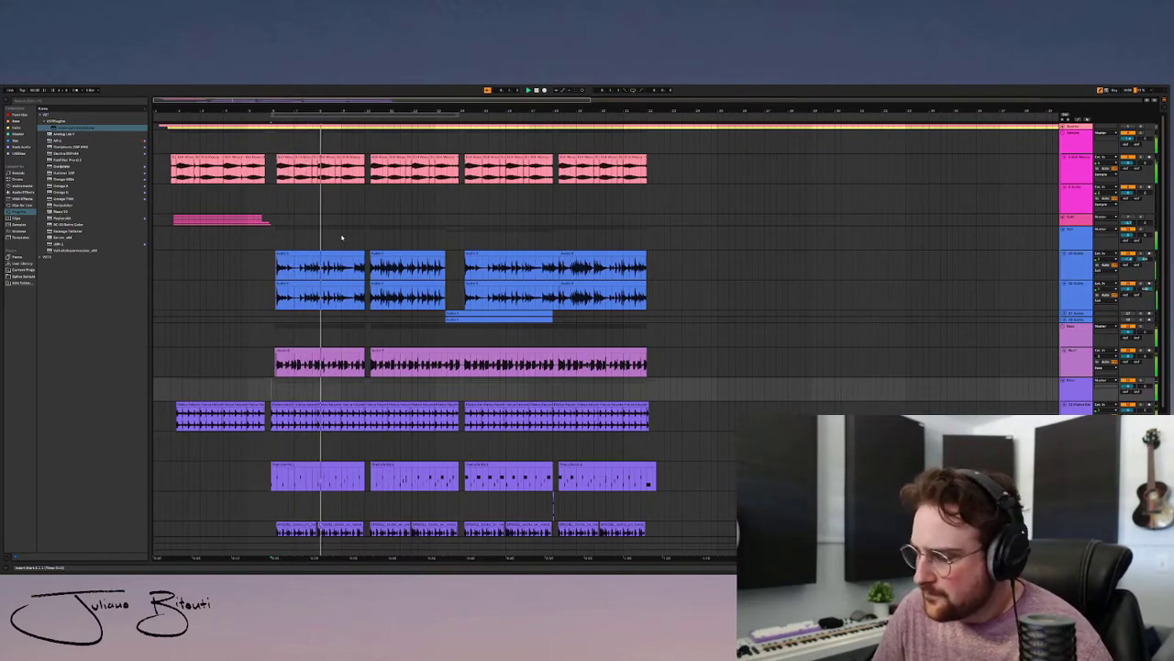
{"action": "scroll", "coordinate": [341, 238], "scroll_direction": "down", "scroll_amount": 2}
{"action": "scroll", "coordinate": [344, 332], "scroll_direction": "down", "scroll_amount": 6}
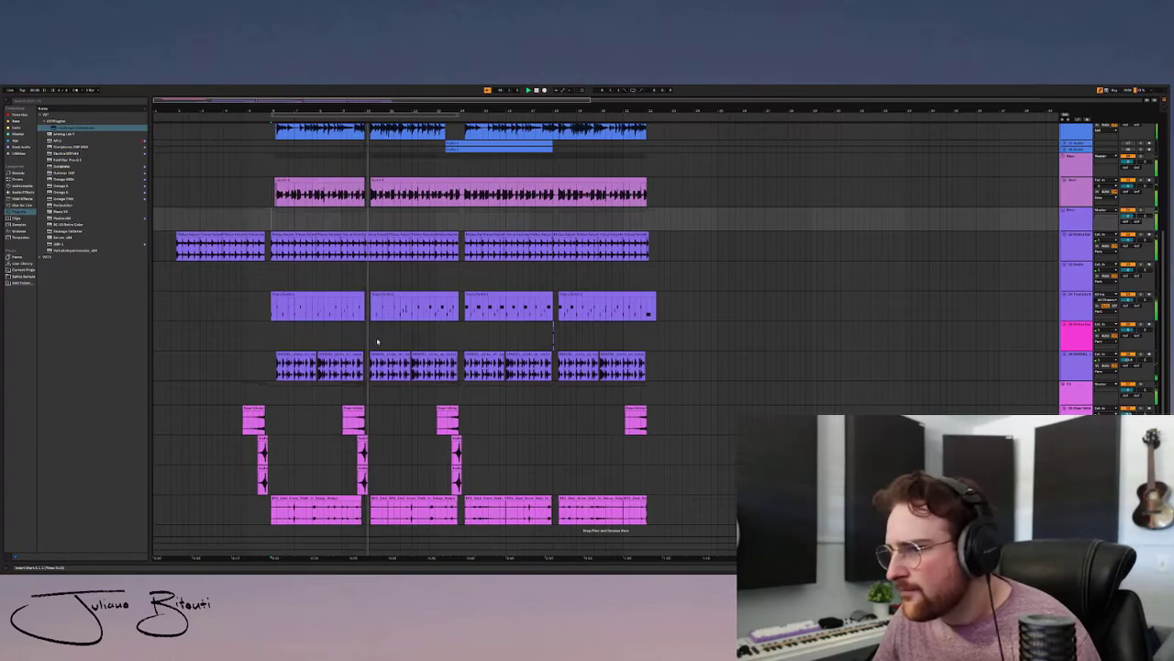
{"action": "scroll", "coordinate": [261, 226], "scroll_direction": "up", "scroll_amount": 1}
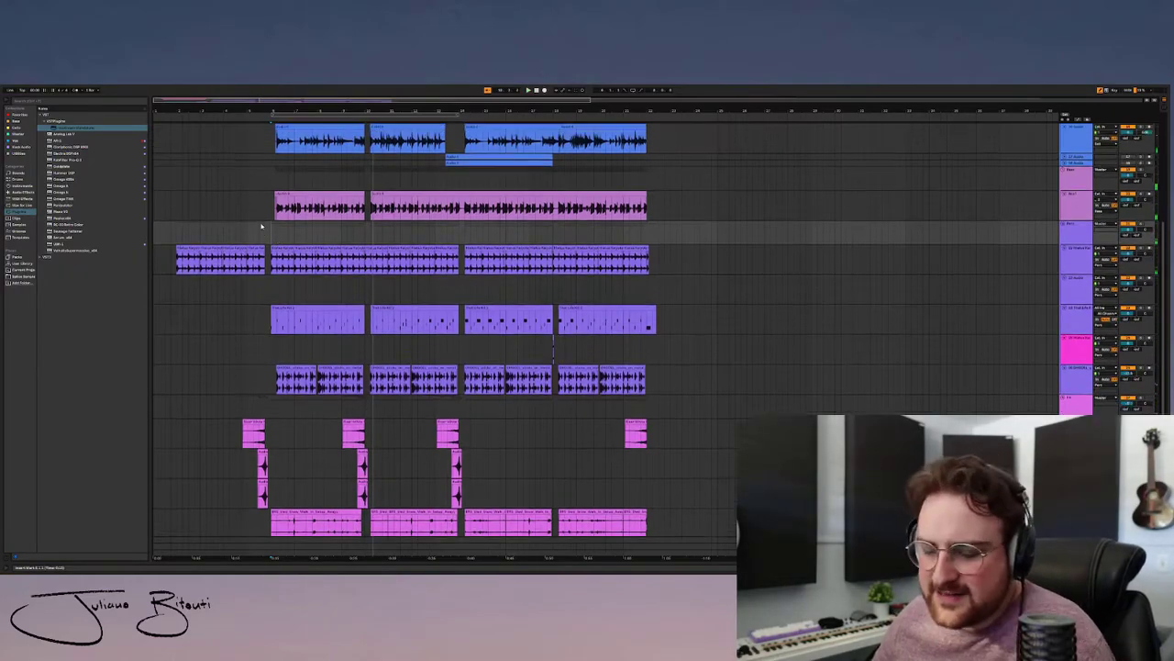
{"action": "scroll", "coordinate": [270, 230], "scroll_direction": "up", "scroll_amount": 3}
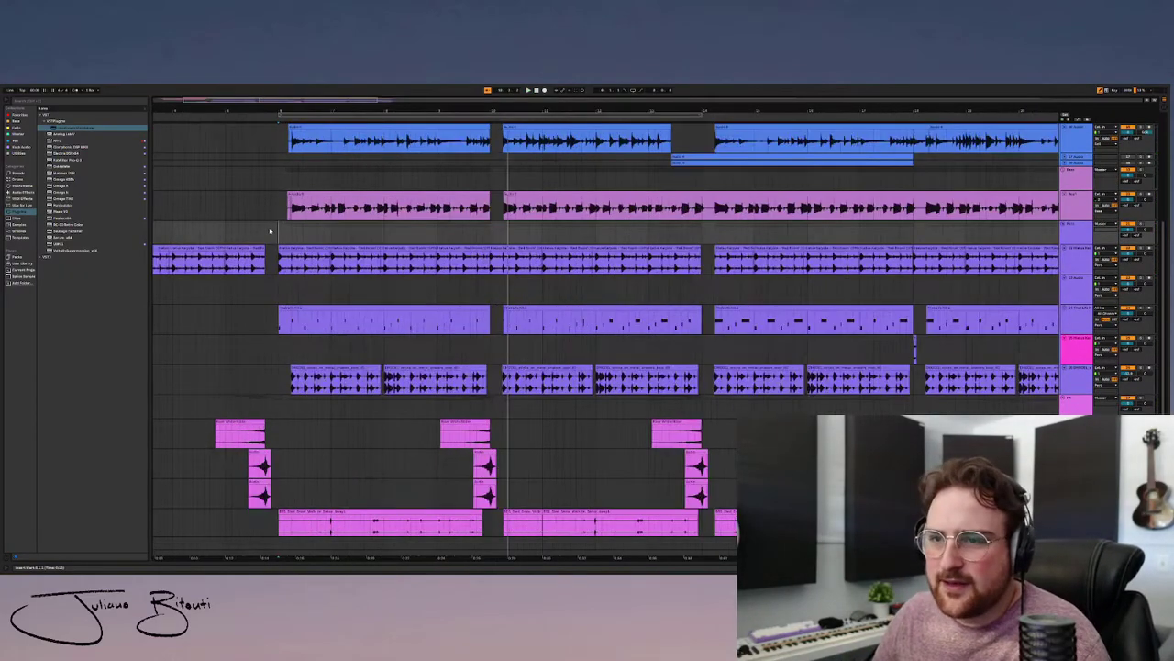
{"action": "scroll", "coordinate": [287, 230], "scroll_direction": "up", "scroll_amount": 5}
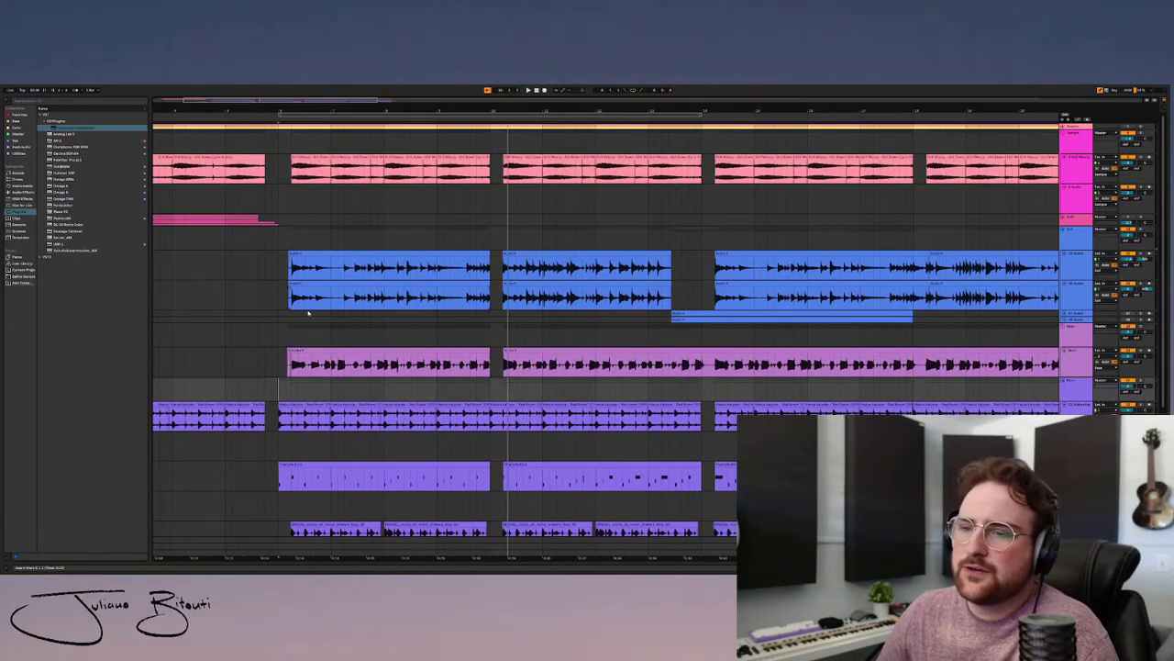
{"action": "left_click_drag", "start_coordinate": [282, 301], "coordinate": [154, 299]}
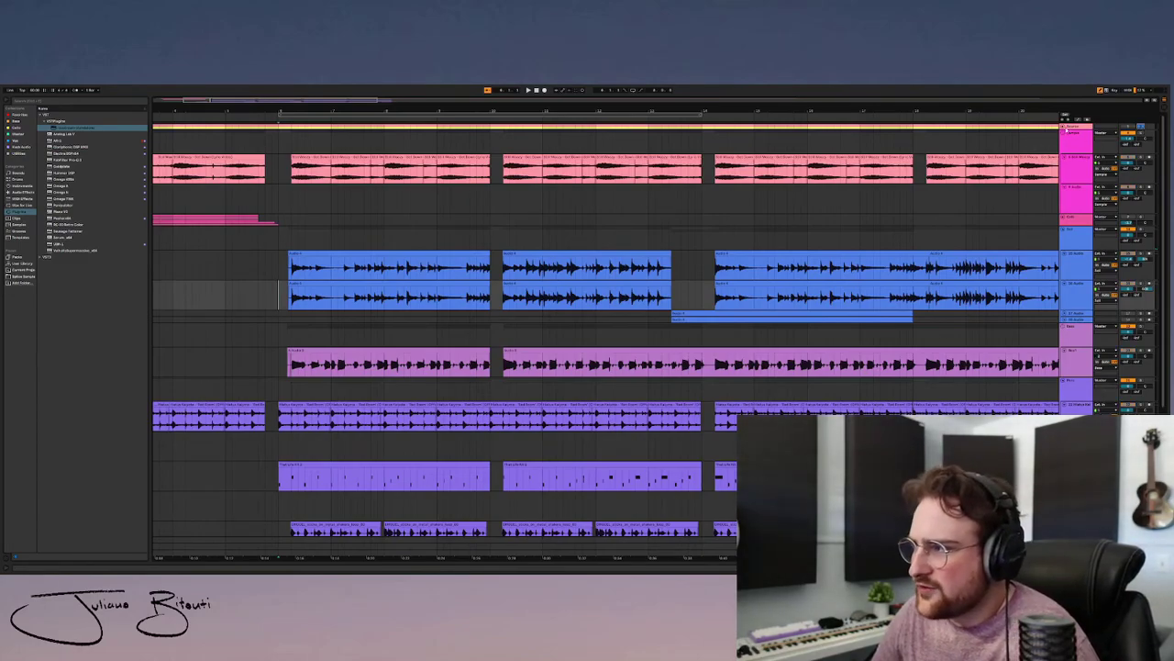
- Unfold the source track group above the chopped sample tracks and view the two full-length song clips
{"action": "left_click", "coordinate": [1063, 127]}
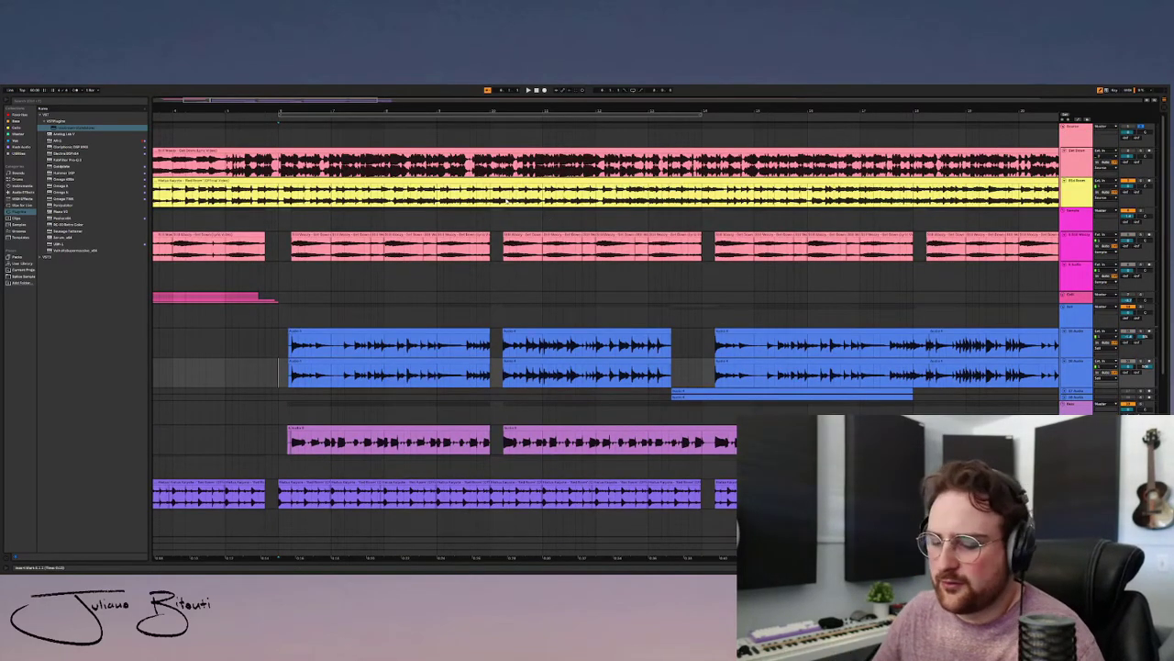
{"action": "key", "text": "w"}
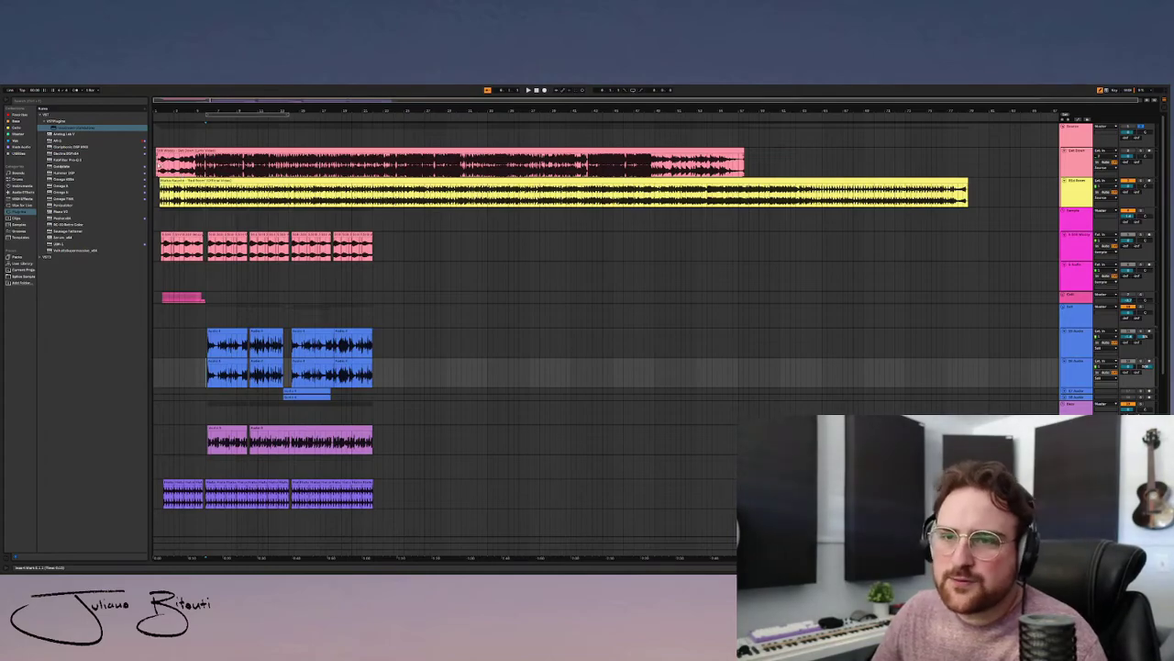
{"action": "key", "text": "plus"}
{"action": "key", "text": "plus"}
{"action": "key", "text": "minus"}
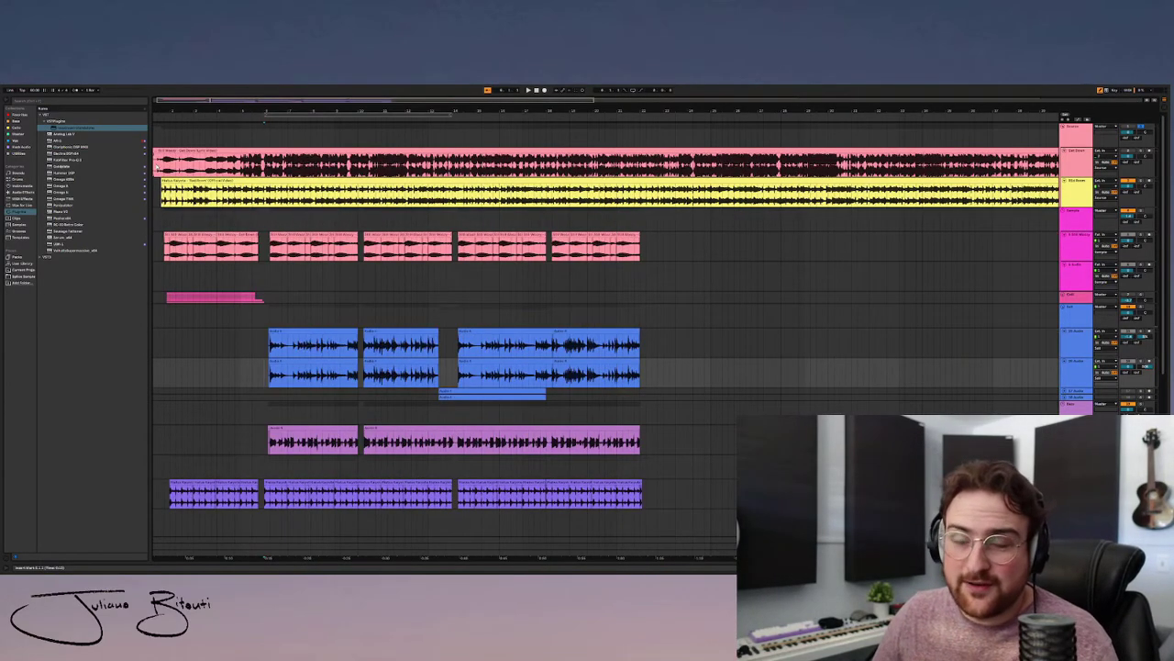
- Solo the pink full-length song track and play it from near the start of its clip
{"action": "left_click", "coordinate": [157, 168]}
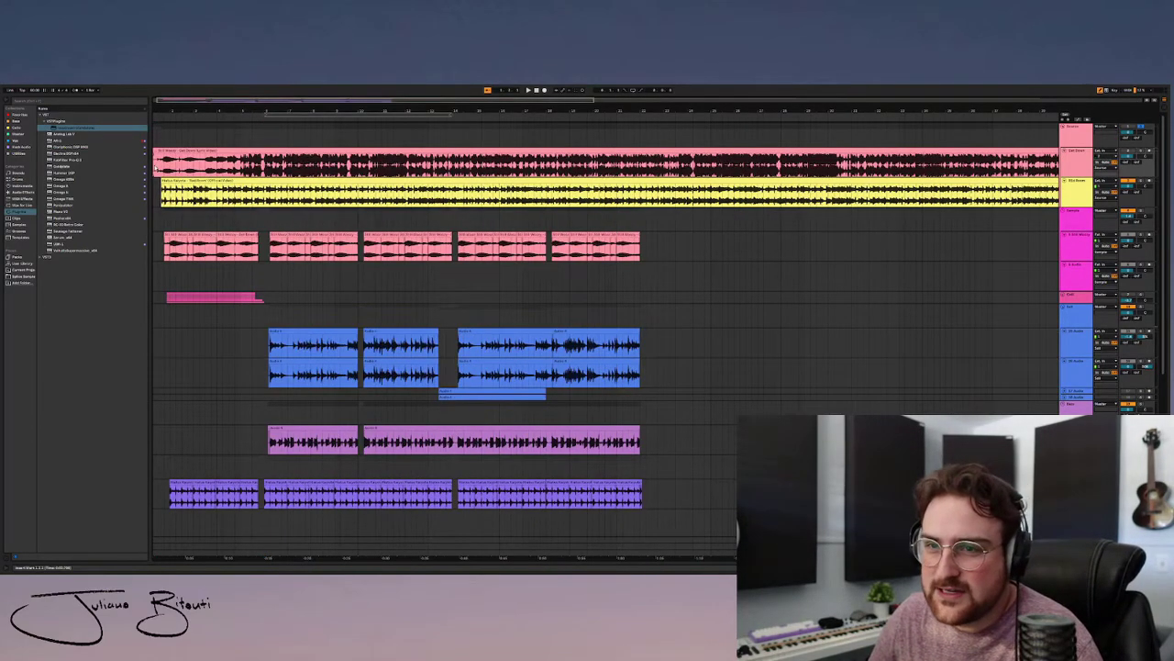
{"action": "scroll", "coordinate": [606, 334], "scroll_direction": "left", "scroll_amount": 1}
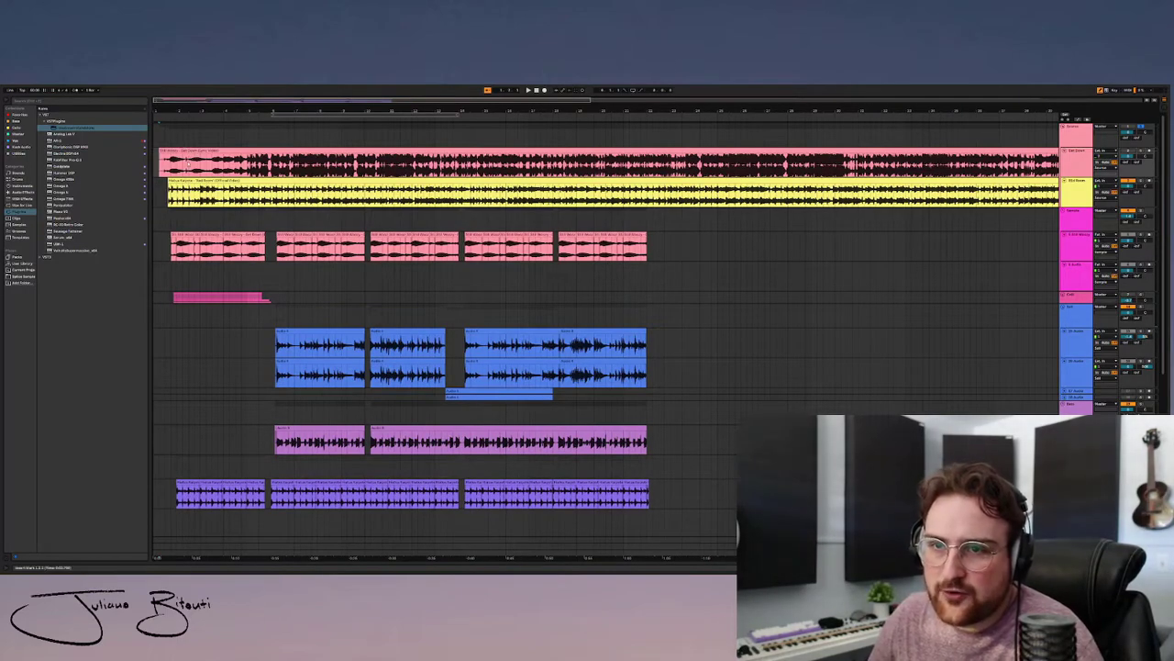
{"action": "key", "text": "plus"}
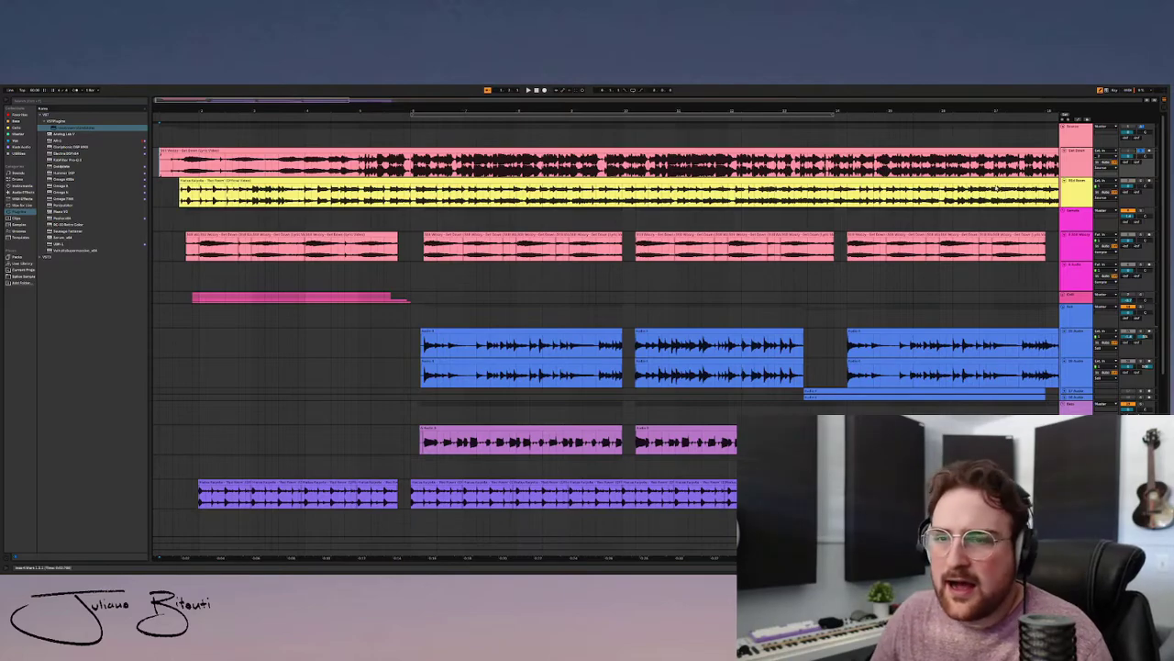
{"action": "scroll", "coordinate": [609, 334], "scroll_direction": "left", "scroll_amount": 1}
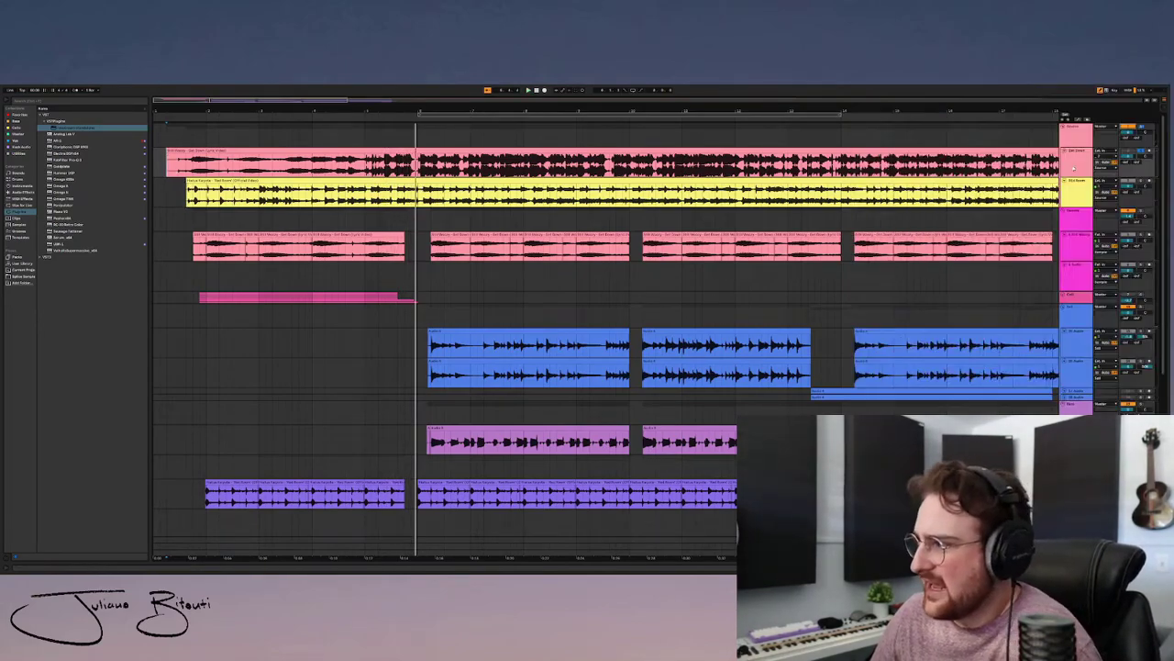
{"action": "left_click", "coordinate": [176, 174]}
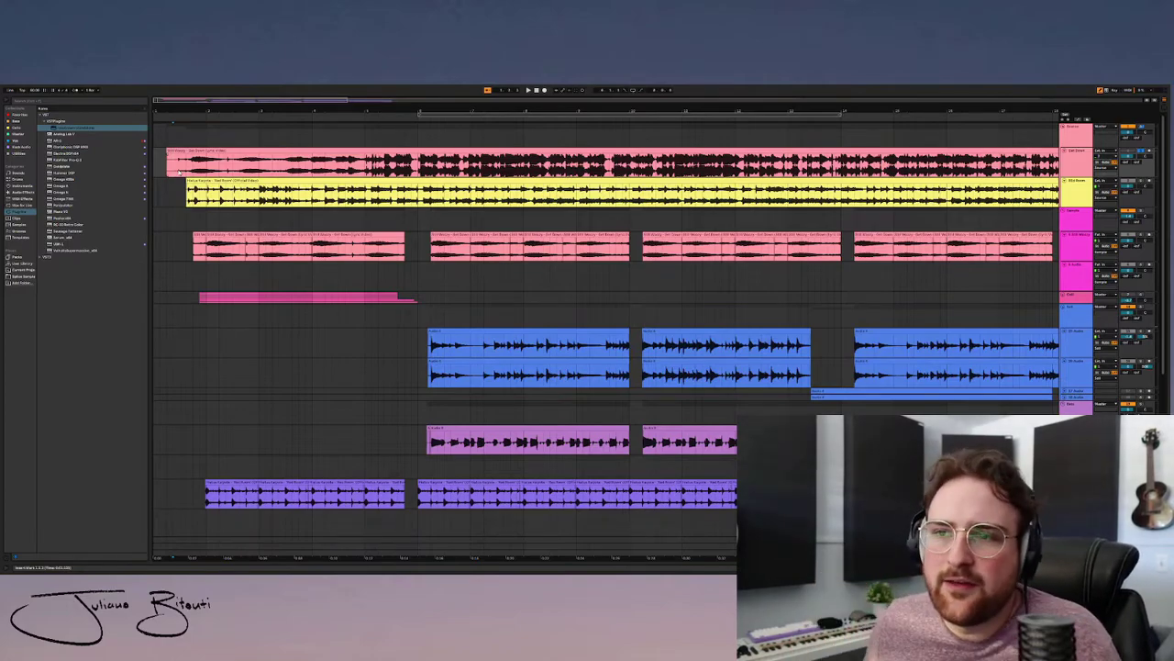
{"action": "key", "text": "space"}
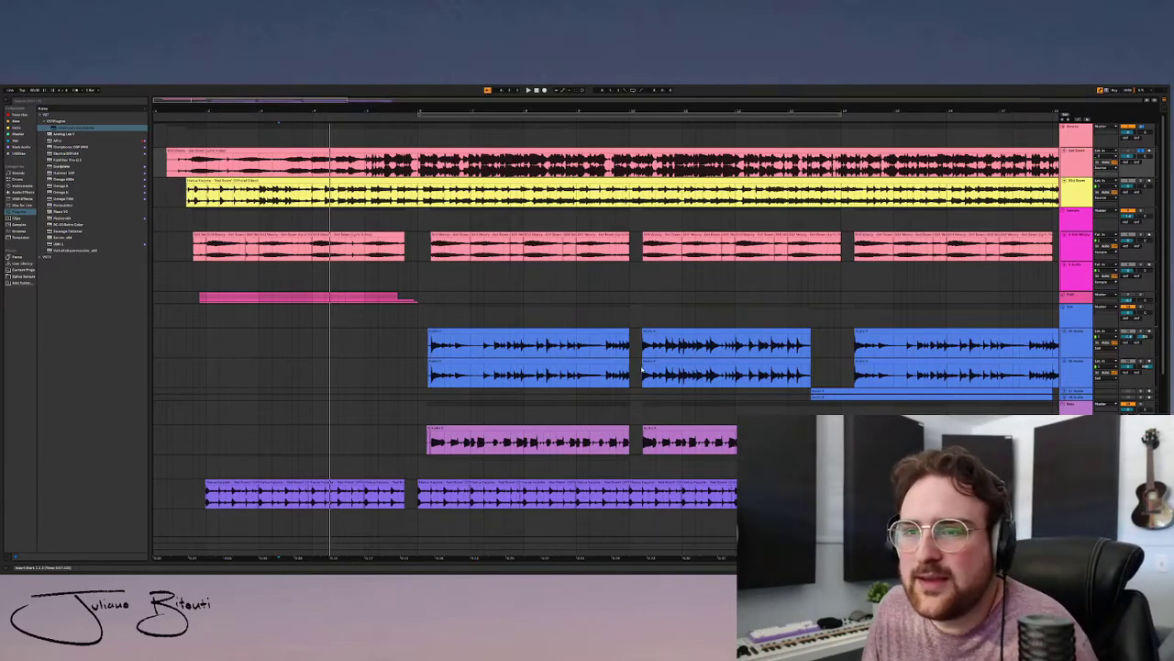
{"action": "key", "text": "space"}
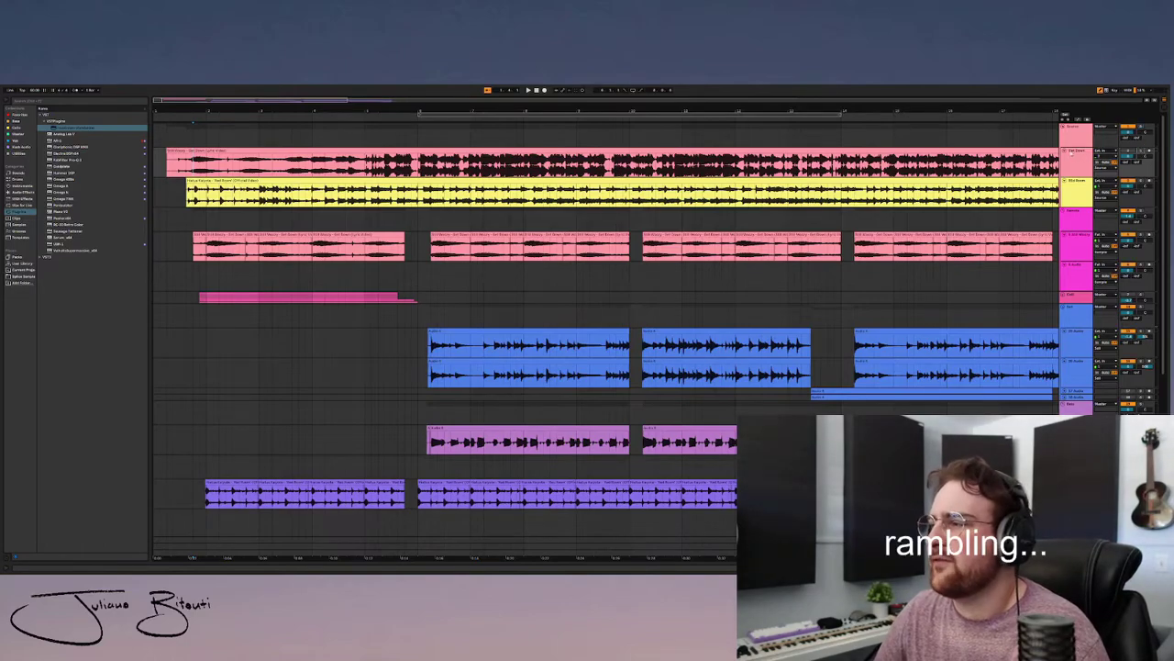
- Fold the pink song track, audition the opening of the yellow song clip, and highlight that passage
{"action": "scroll", "coordinate": [532, 236], "scroll_direction": "down", "scroll_amount": 1}
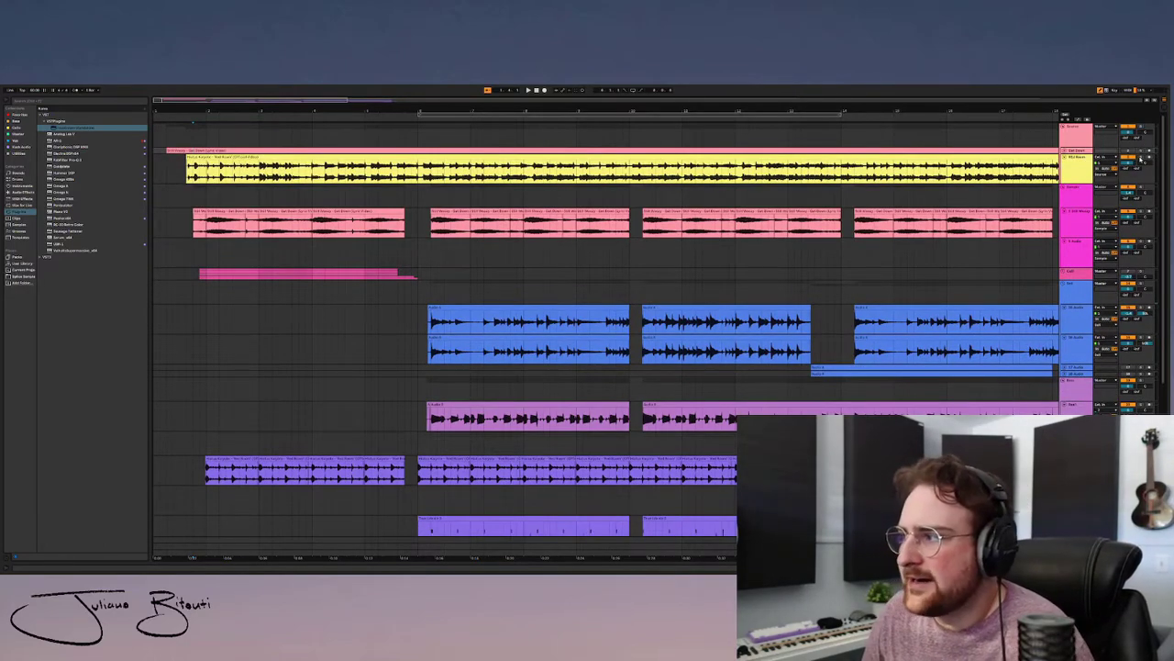
{"action": "left_click", "coordinate": [187, 178]}
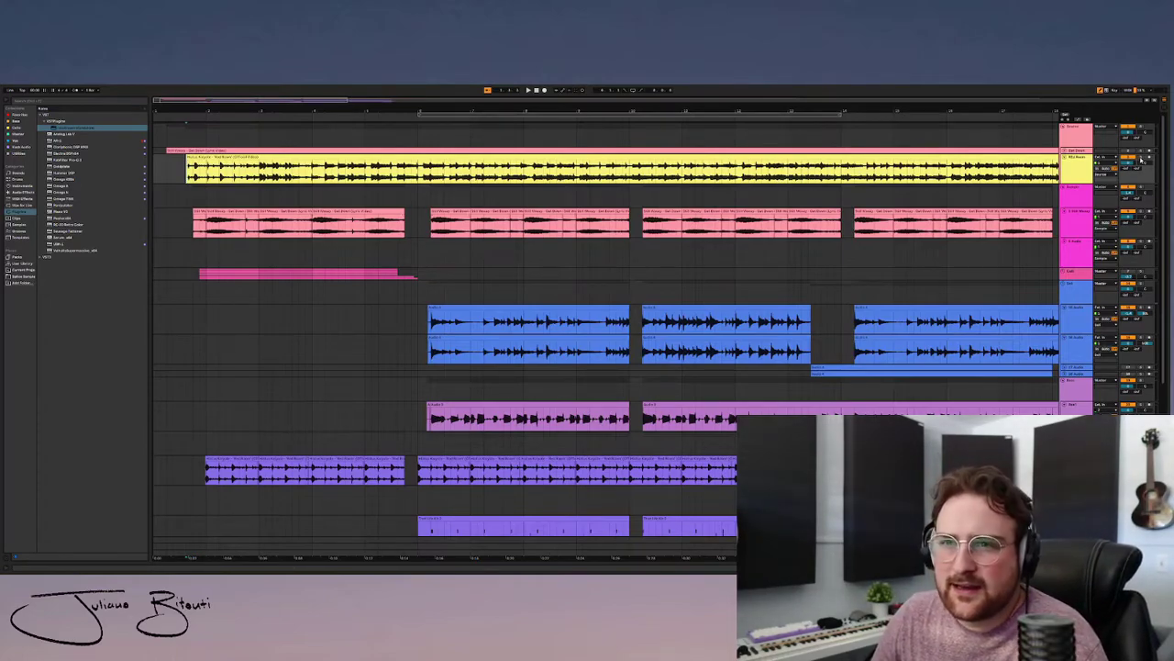
{"action": "key", "text": "space"}
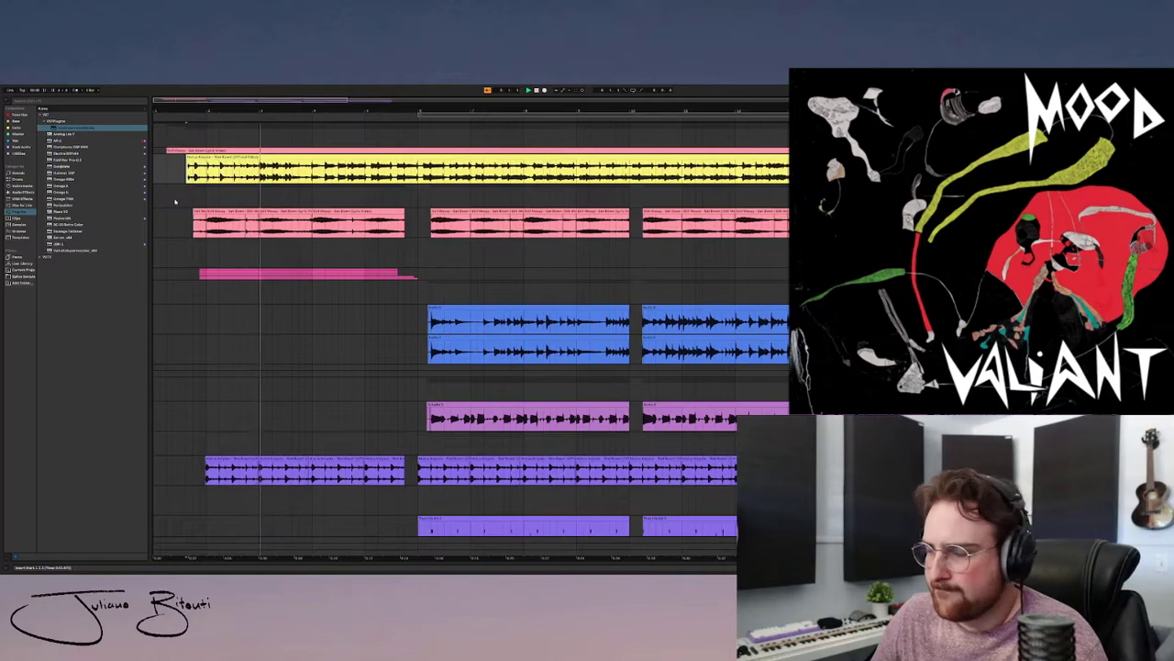
{"action": "key", "text": "space"}
{"action": "left_click_drag", "start_coordinate": [186, 170], "coordinate": [257, 169]}
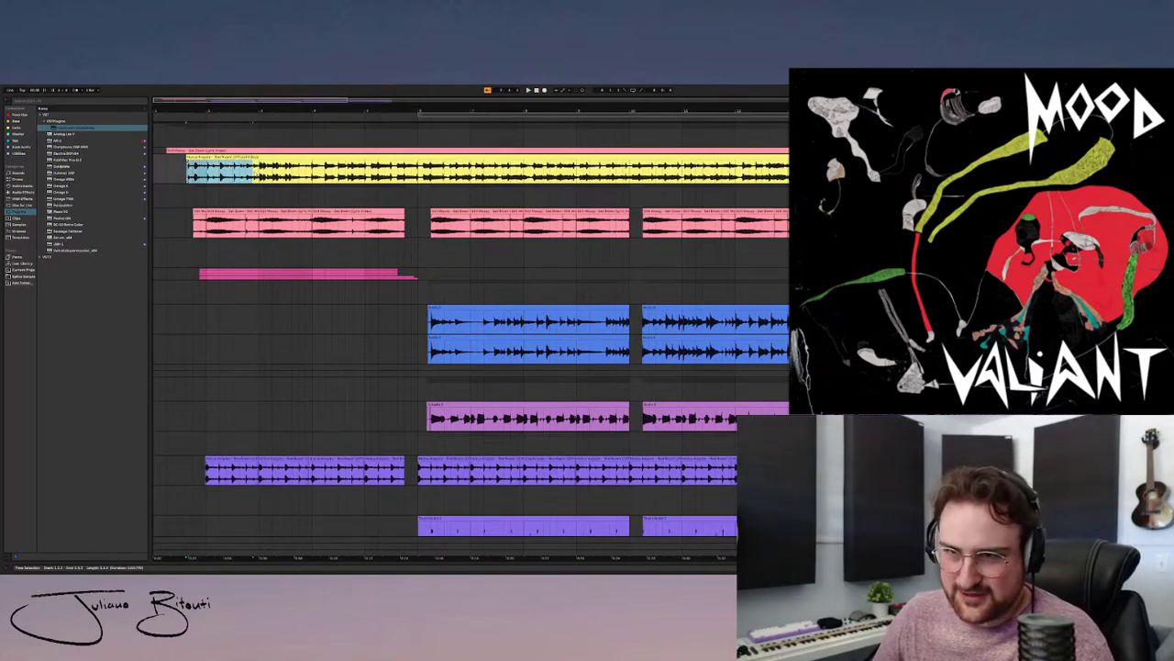
{"action": "key", "text": "space"}
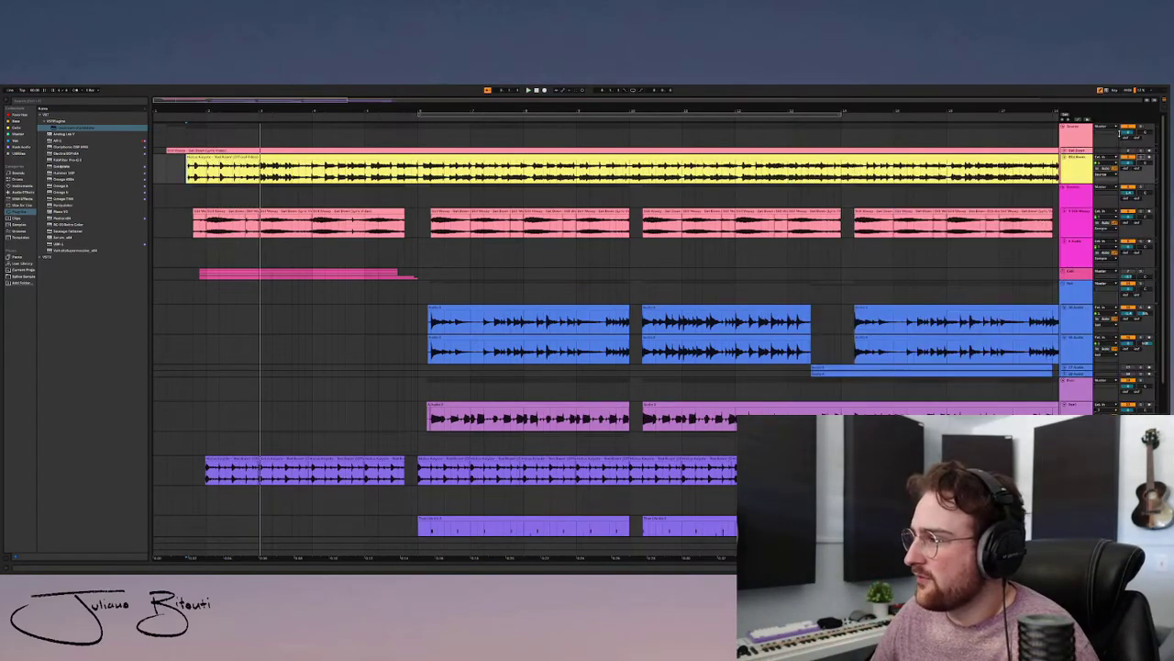
- Fold the source track group and play the soloed chopped sample clips from bar 6
{"action": "scroll", "coordinate": [1031, 154], "scroll_direction": "down", "scroll_amount": 2}
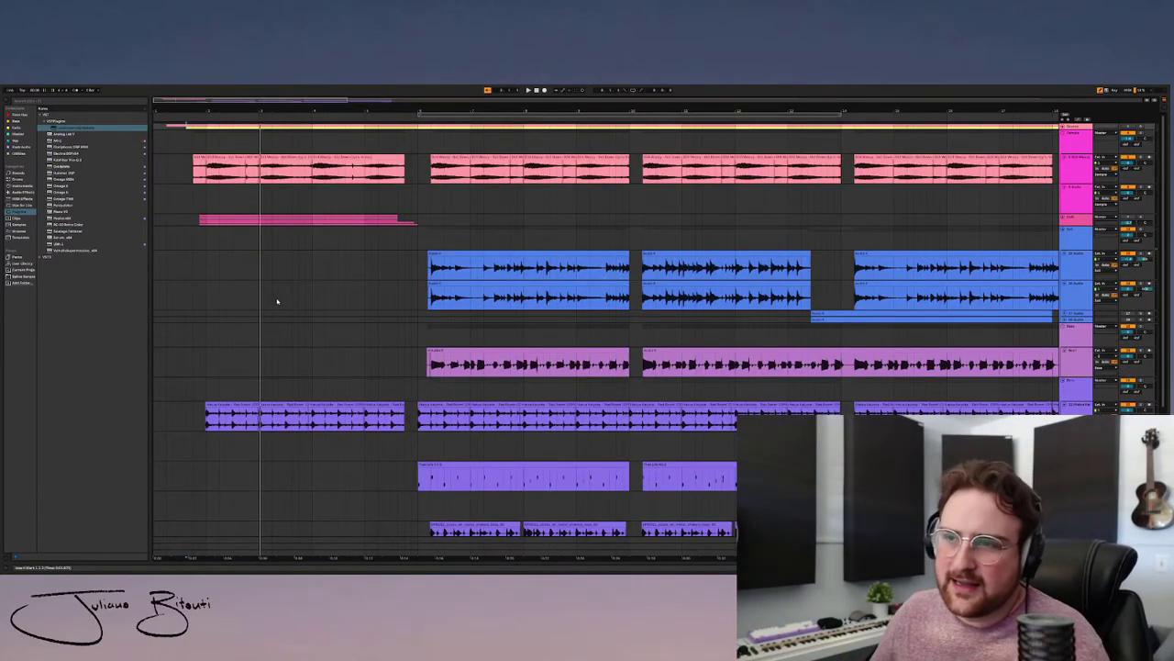
{"action": "left_click", "coordinate": [420, 178]}
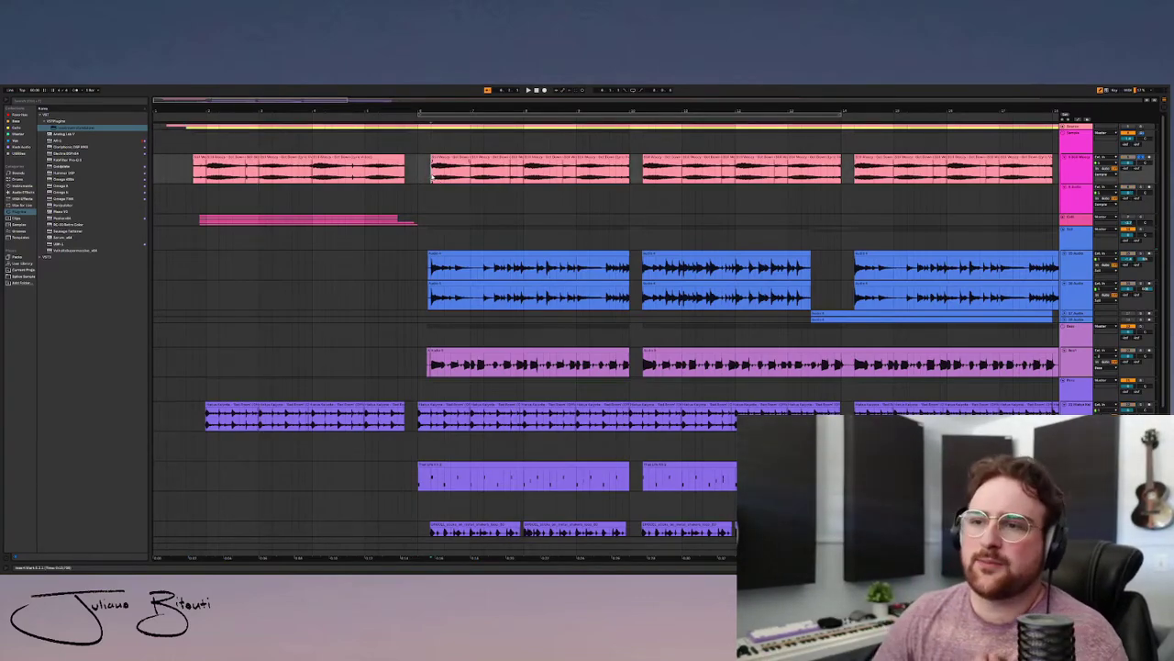
{"action": "key", "text": "space"}
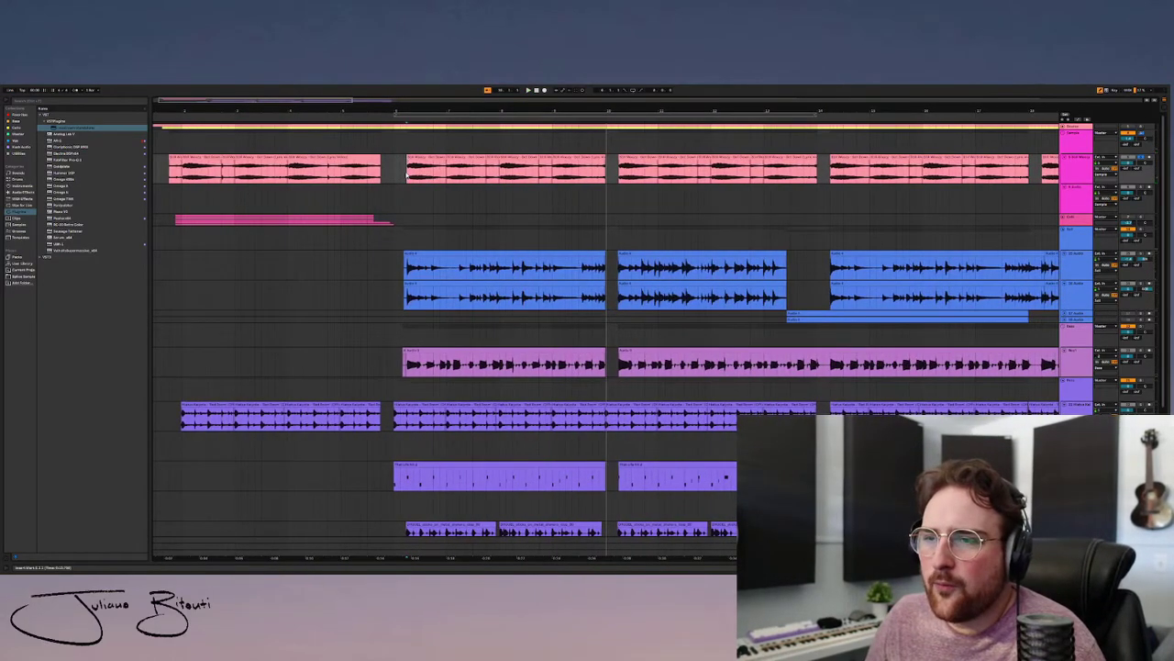
{"action": "left_click", "coordinate": [399, 174]}
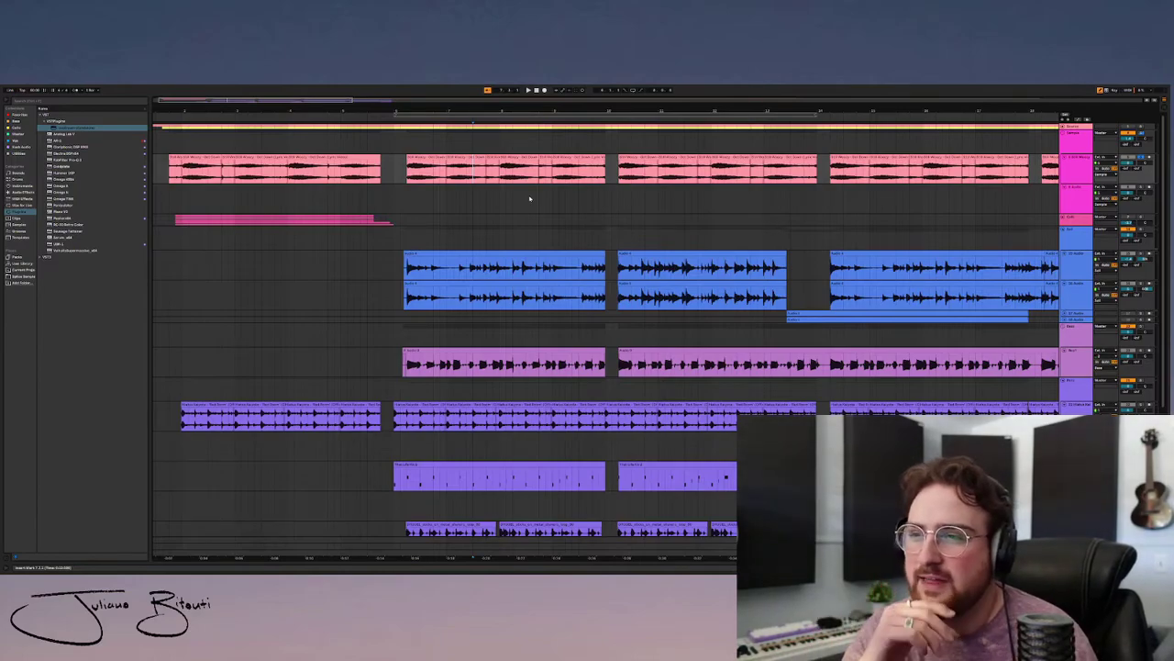
- Replay the second half of the chopped sample section starting at bar 6, listening through its ending near bar 10
{"action": "key", "text": "space"}
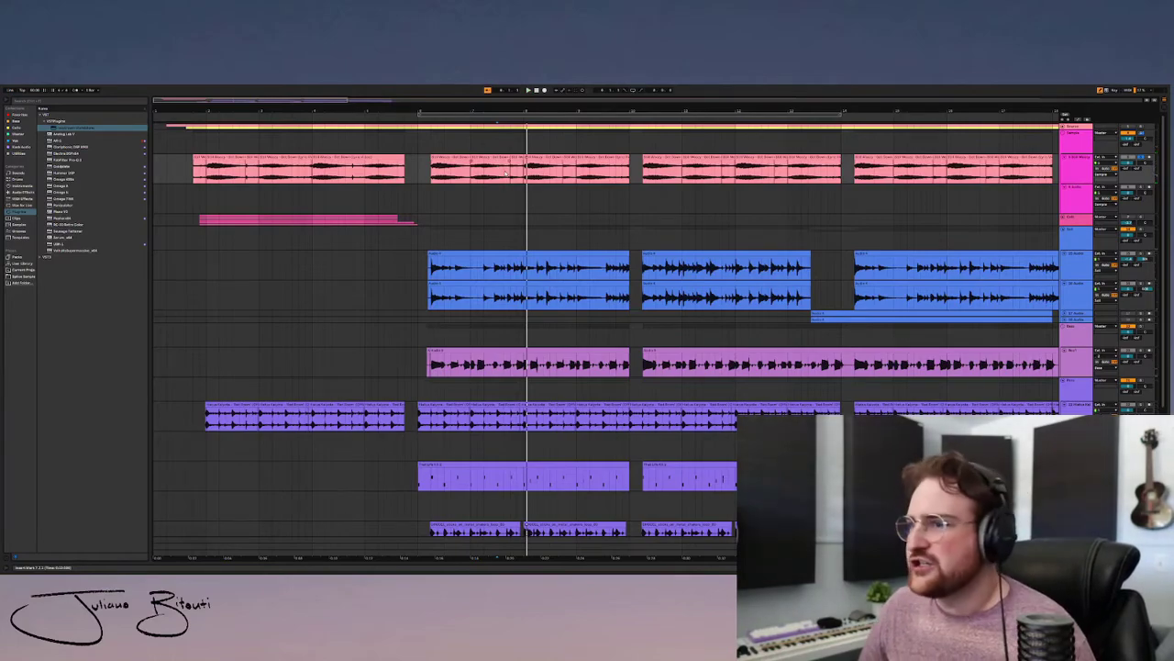
{"action": "key", "text": "space"}
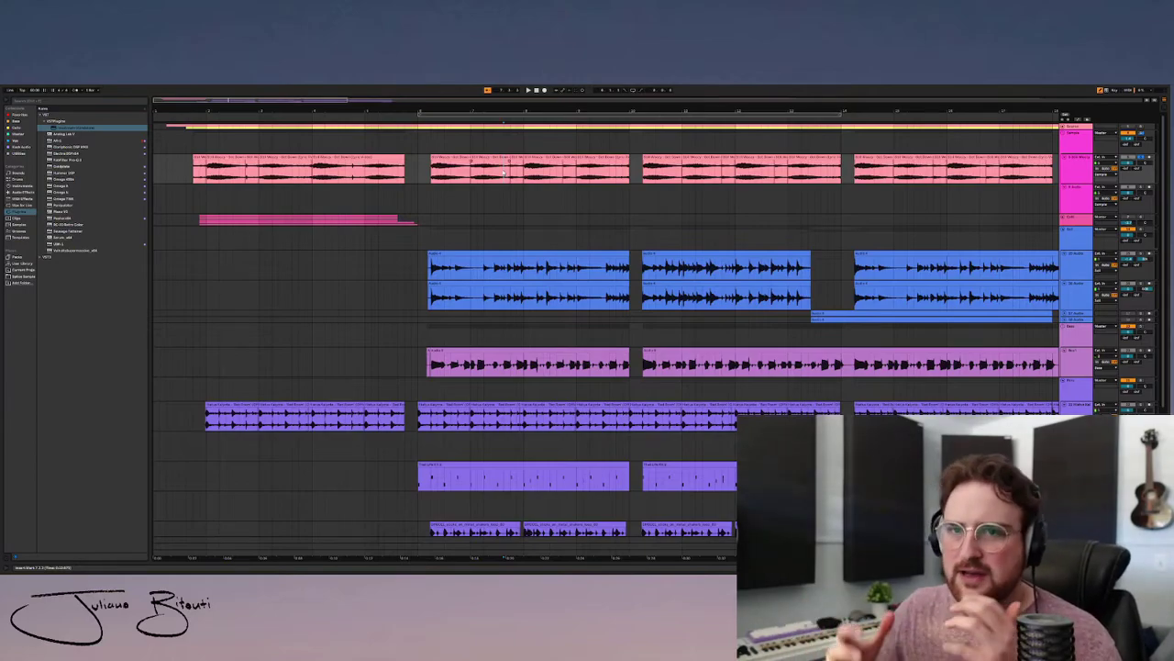
{"action": "key", "text": "space"}
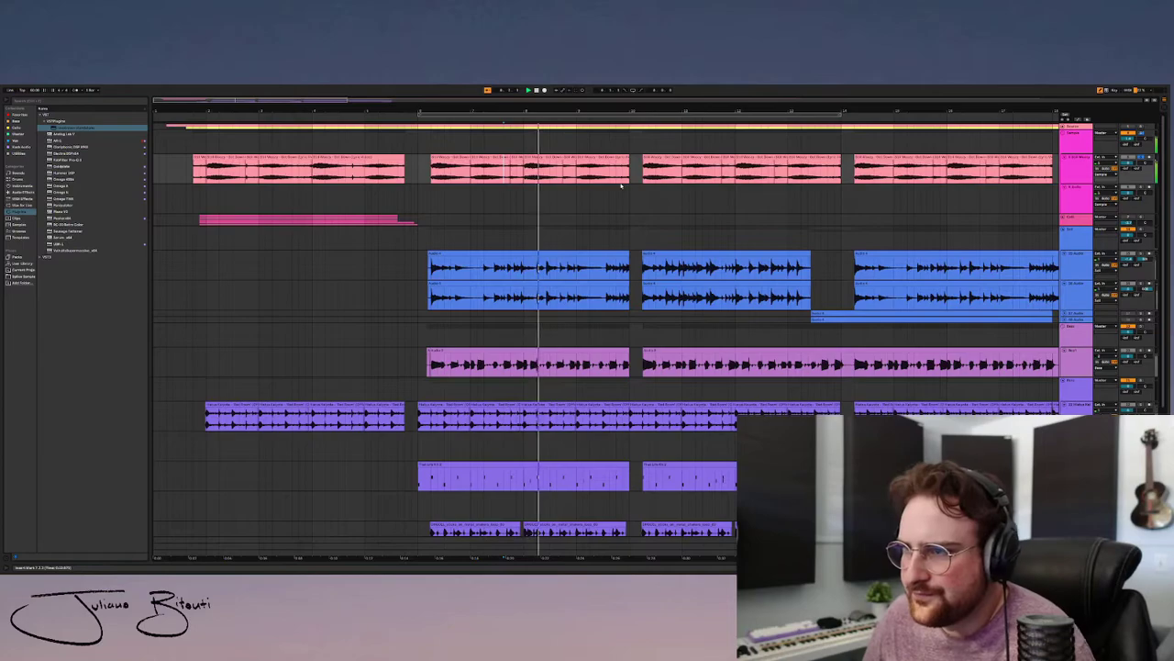
{"action": "key", "text": "minus"}
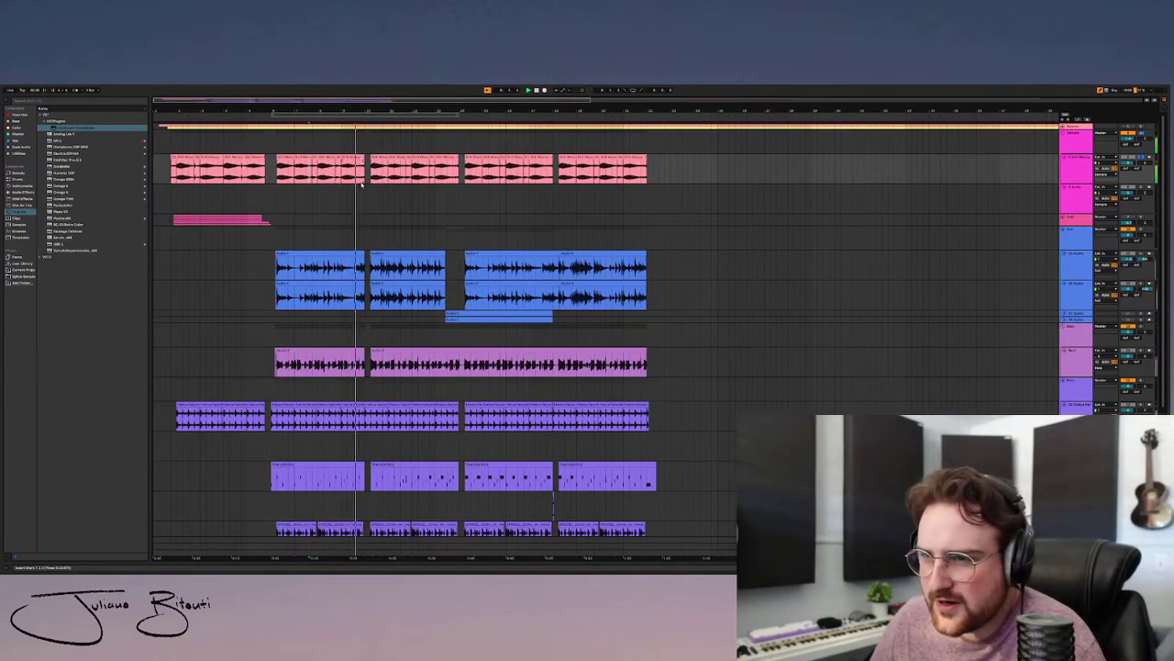
{"action": "scroll", "coordinate": [280, 171], "scroll_direction": "up", "scroll_amount": 3}
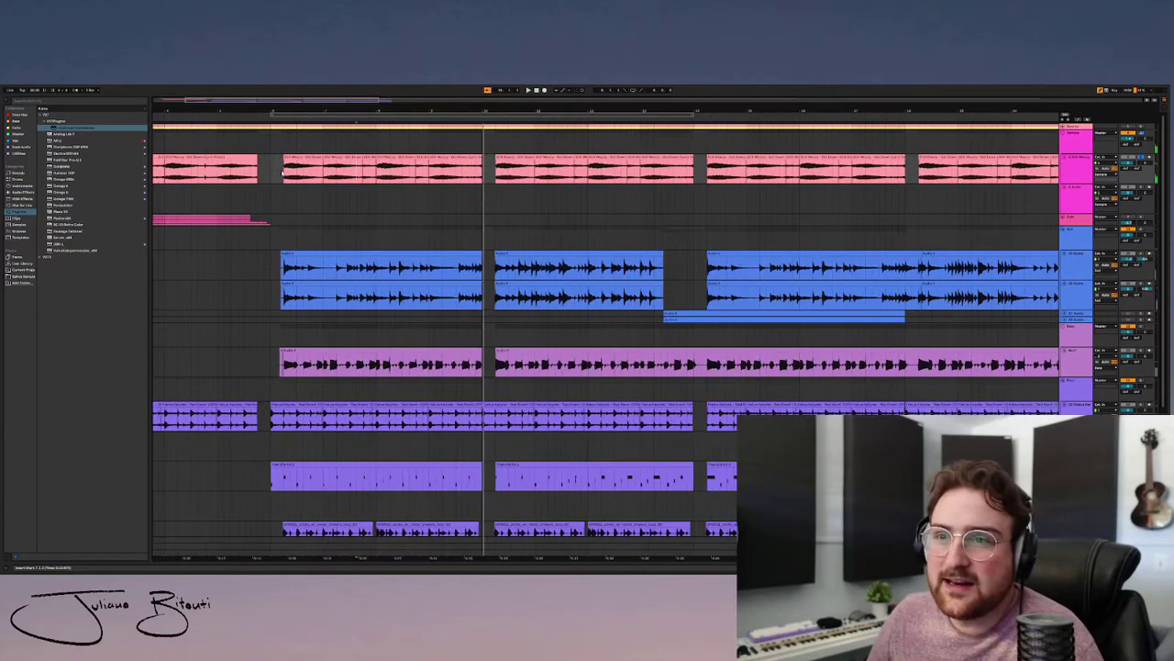
{"action": "key", "text": "space"}
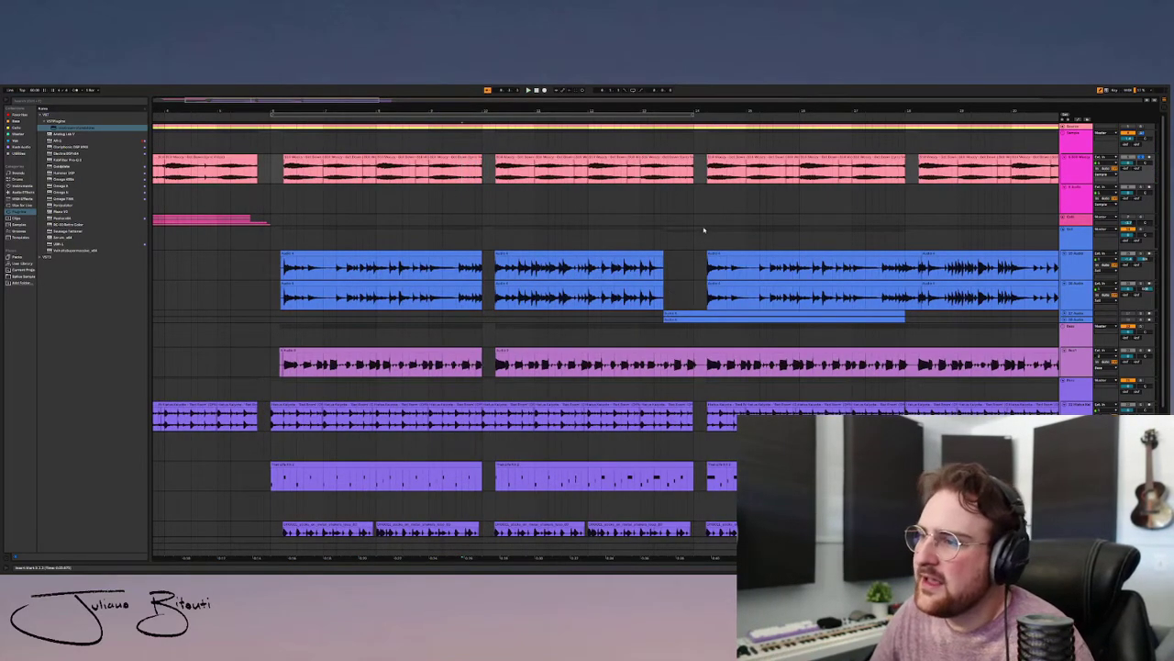
- Play the end of the sample section that starts at bar 10, listening from just after bar 13
{"action": "left_click_drag", "start_coordinate": [695, 180], "coordinate": [663, 180]}
{"action": "left_click", "coordinate": [683, 196]}
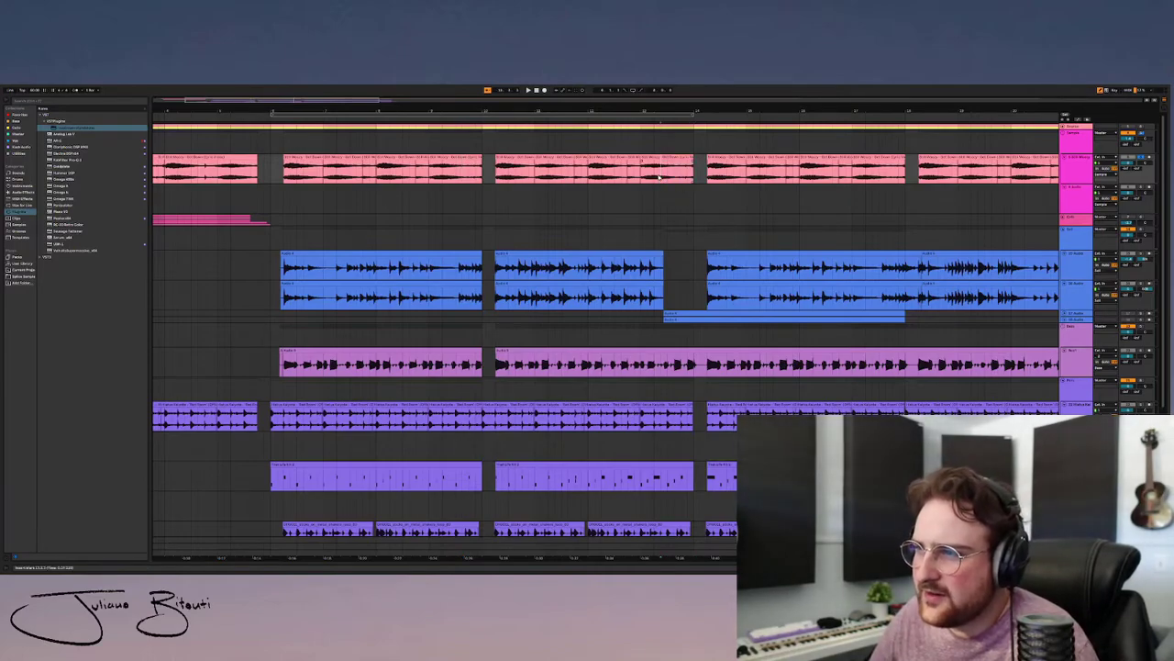
{"action": "left_click", "coordinate": [719, 196]}
{"action": "key", "text": "space"}
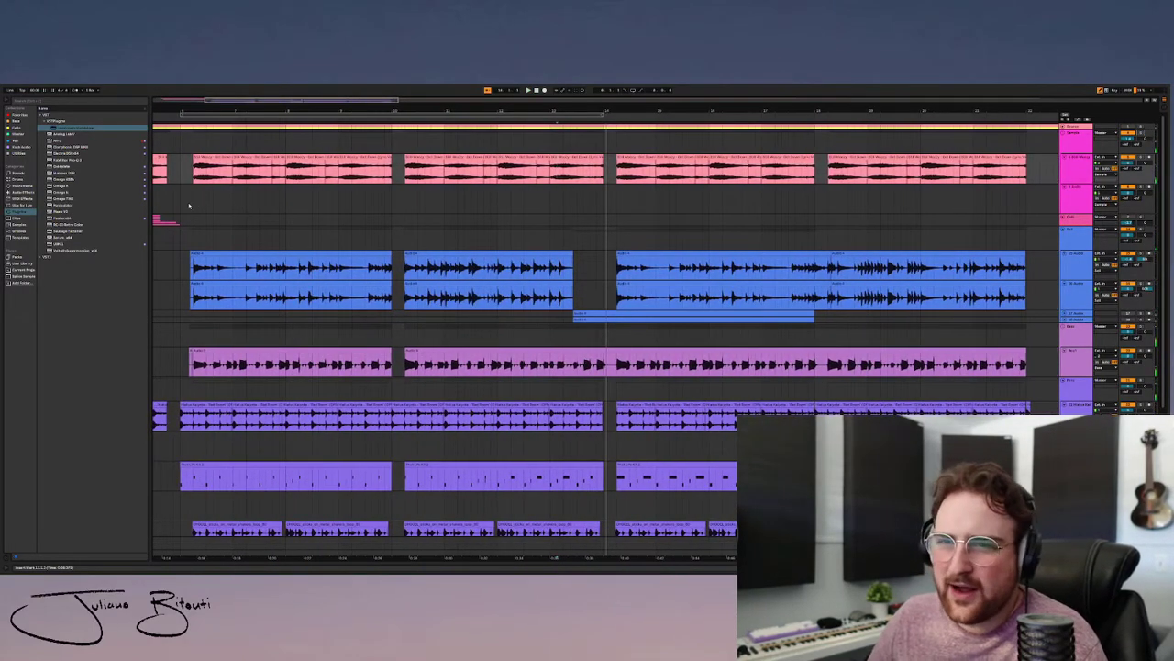
{"action": "scroll", "coordinate": [188, 207], "scroll_direction": "up", "scroll_amount": 3}
{"action": "scroll", "coordinate": [183, 208], "scroll_direction": "down", "scroll_amount": 3}
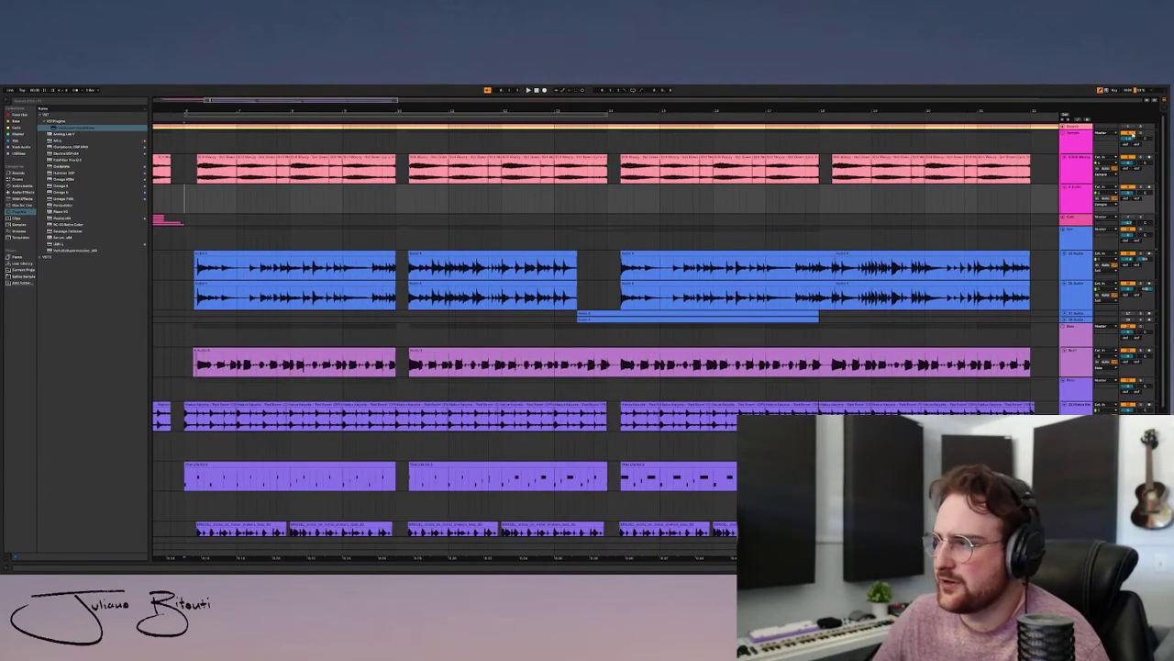
- Solo the upper drum loop track and play its audio clips from bar 6
{"action": "scroll", "coordinate": [1130, 137], "scroll_direction": "down", "scroll_amount": 5}
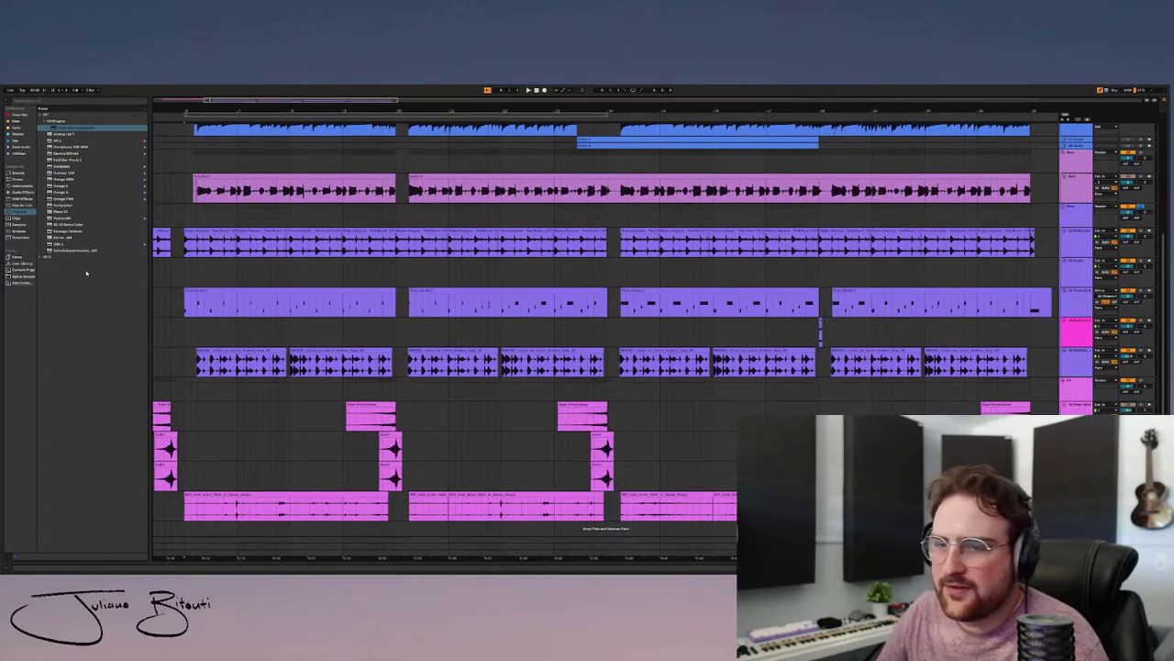
{"action": "left_click", "coordinate": [192, 256]}
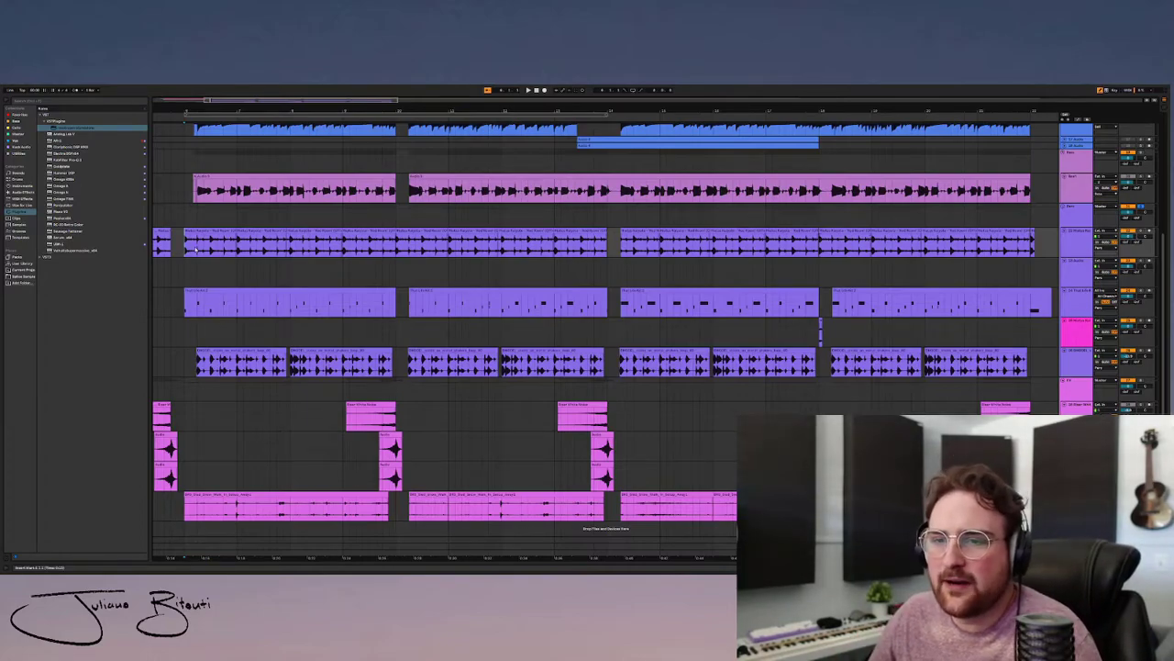
{"action": "scroll", "coordinate": [557, 309], "scroll_direction": "up", "scroll_amount": 3}
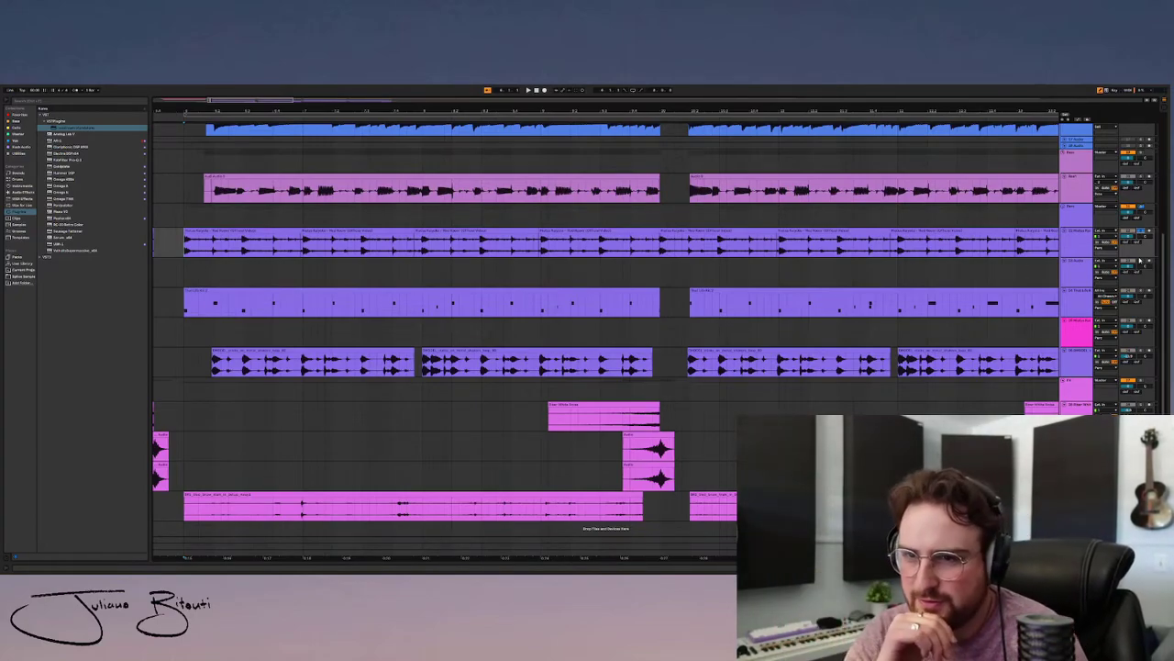
{"action": "key", "text": "space"}
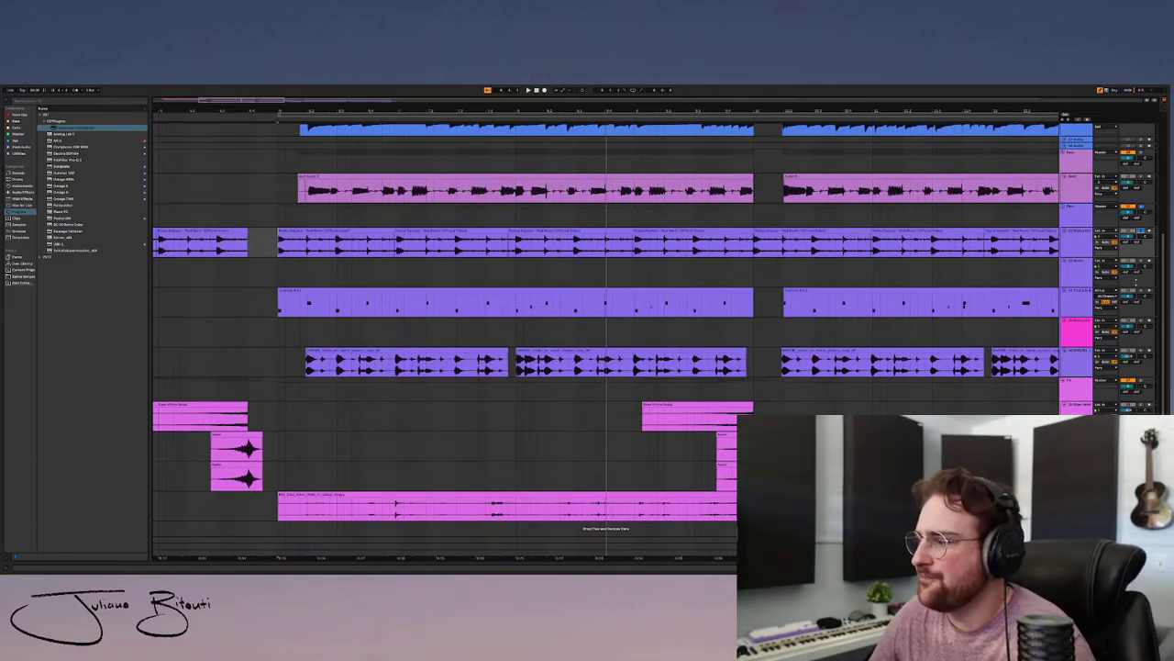
- Highlight the opening of the MIDI drum kit clip at bar 6 and audition that passage with its track soloed
{"action": "left_click", "coordinate": [276, 272]}
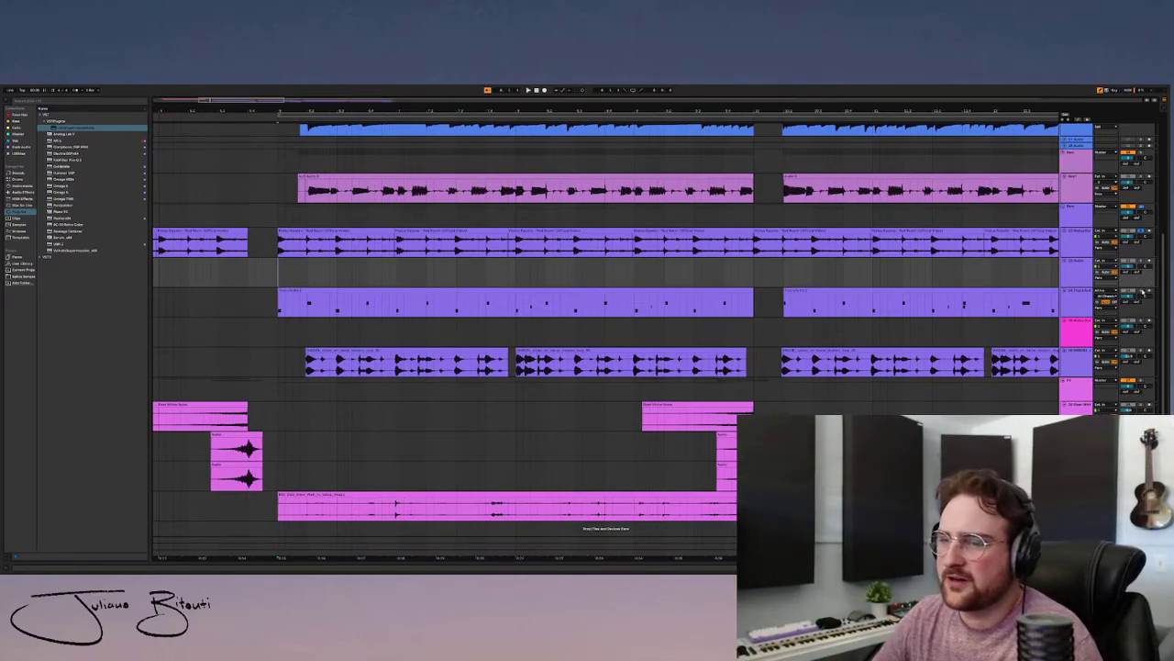
{"action": "left_click", "coordinate": [279, 312]}
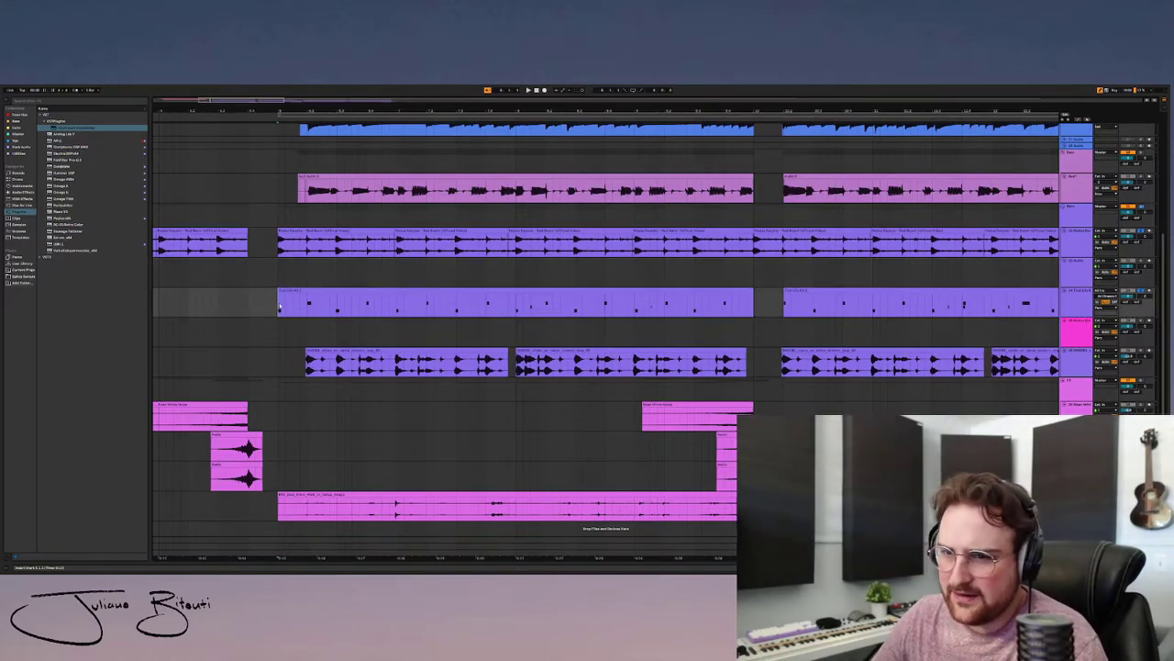
{"action": "left_click_drag", "start_coordinate": [279, 305], "coordinate": [380, 305]}
{"action": "scroll", "coordinate": [381, 305], "scroll_direction": "left", "scroll_amount": 5}
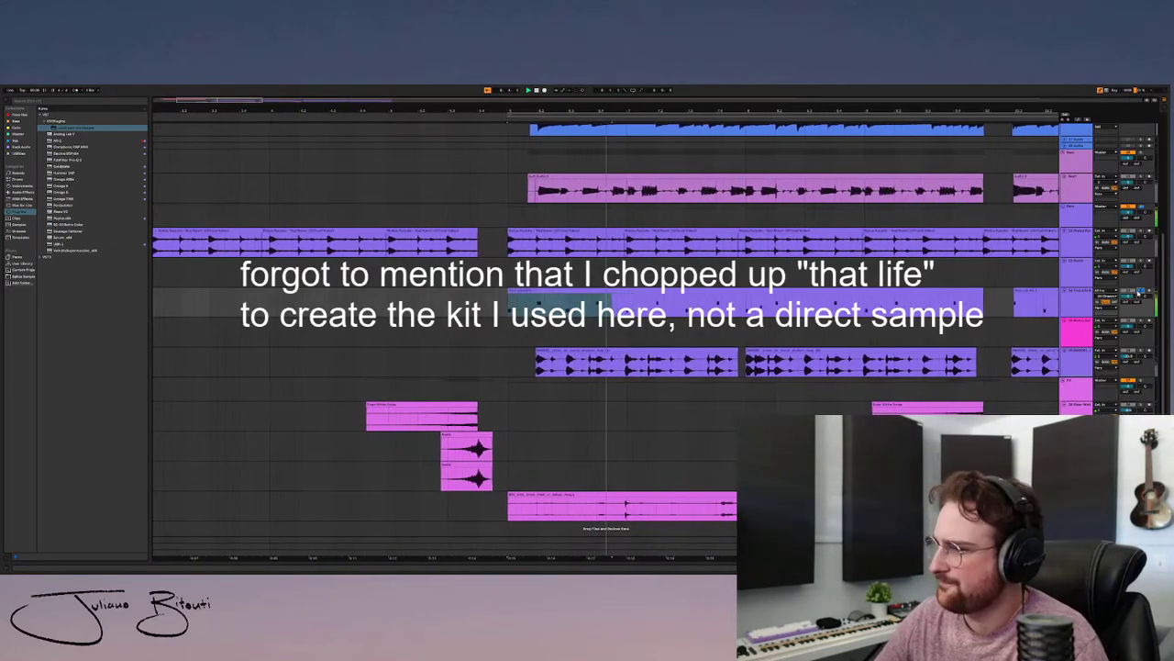
{"action": "left_click", "coordinate": [1138, 290]}
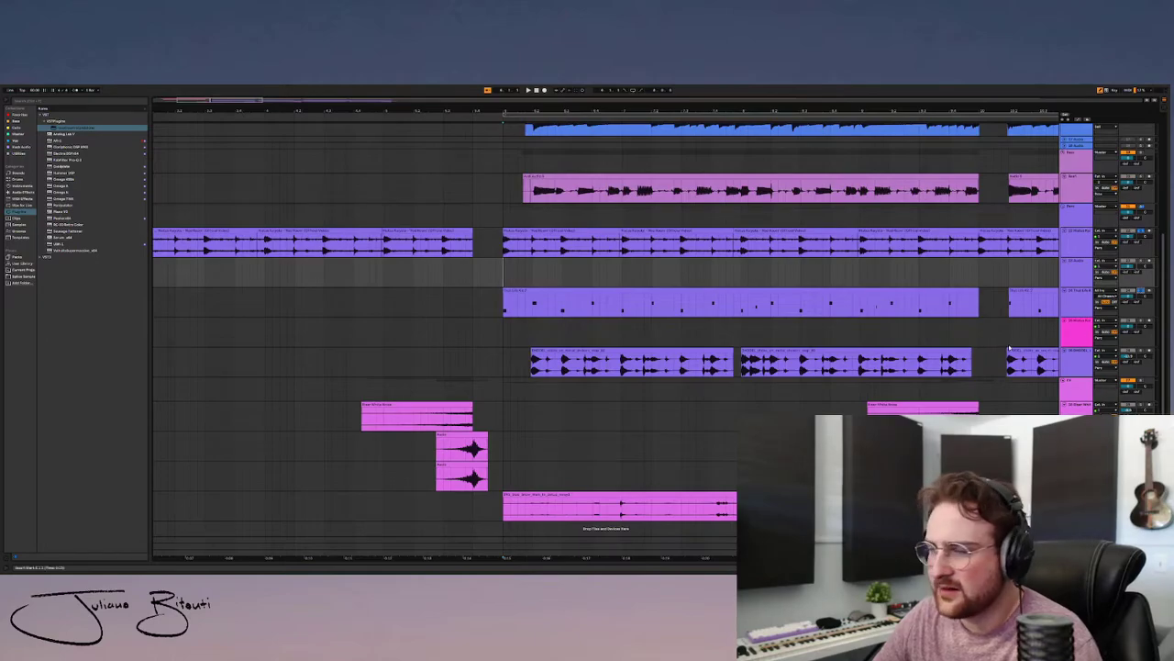
- Play the drum loop and MIDI kit clip together from bar 6 and examine the placement of the kit hits around bar 7
{"action": "key", "text": "space"}
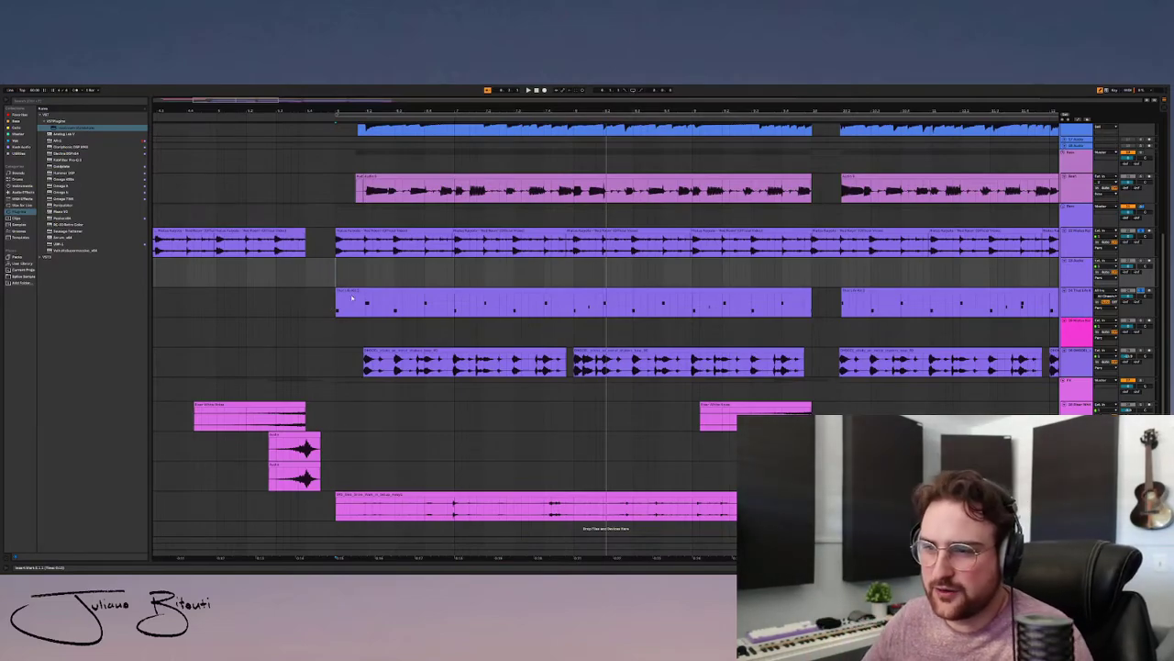
{"action": "scroll", "coordinate": [349, 297], "scroll_direction": "up", "scroll_amount": 5}
{"action": "scroll", "coordinate": [682, 330], "scroll_direction": "down", "scroll_amount": 5}
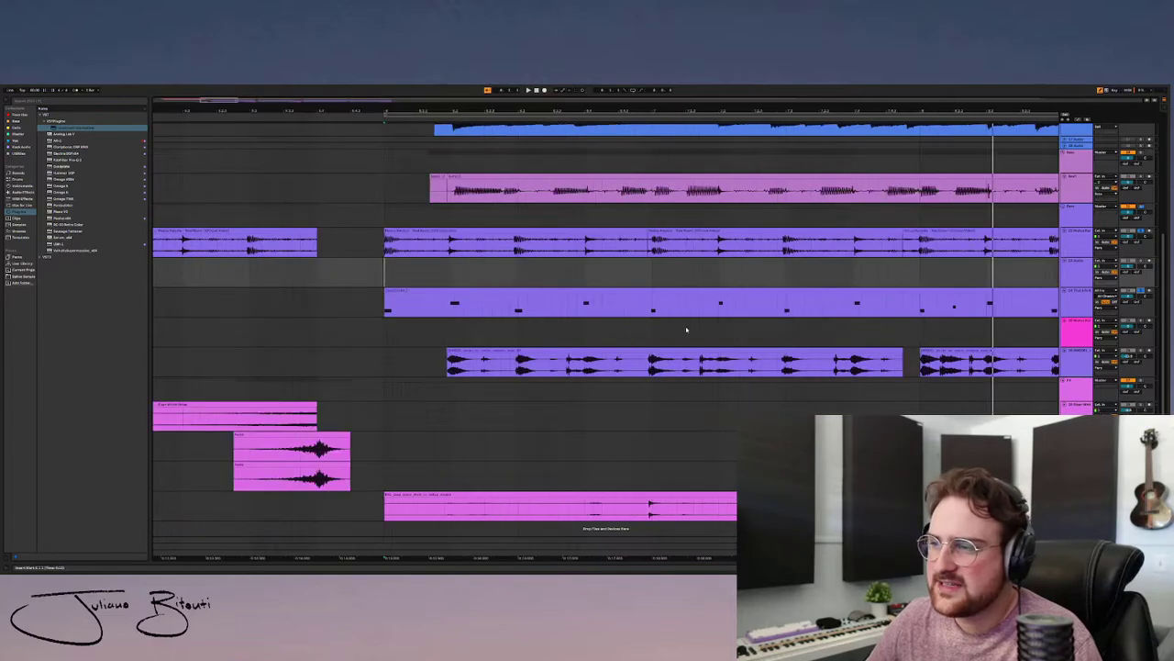
{"action": "scroll", "coordinate": [832, 310], "scroll_direction": "up", "scroll_amount": 8}
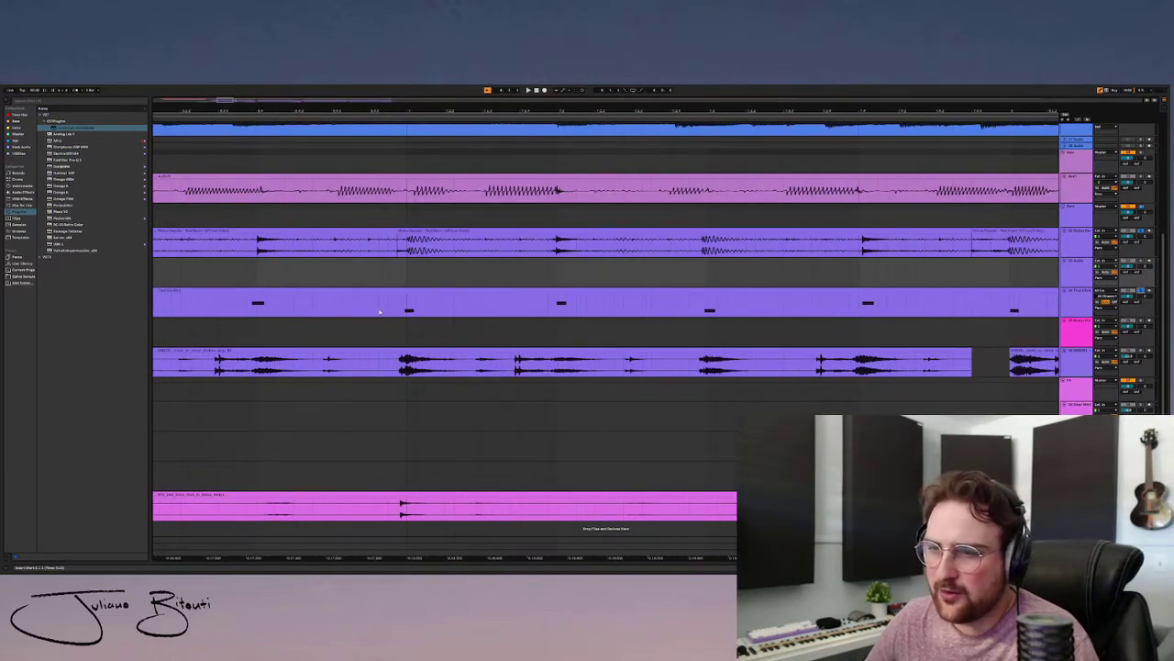
{"action": "left_click", "coordinate": [864, 303]}
{"action": "scroll", "coordinate": [858, 310], "scroll_direction": "down", "scroll_amount": 5}
{"action": "scroll", "coordinate": [856, 315], "scroll_direction": "down", "scroll_amount": 4}
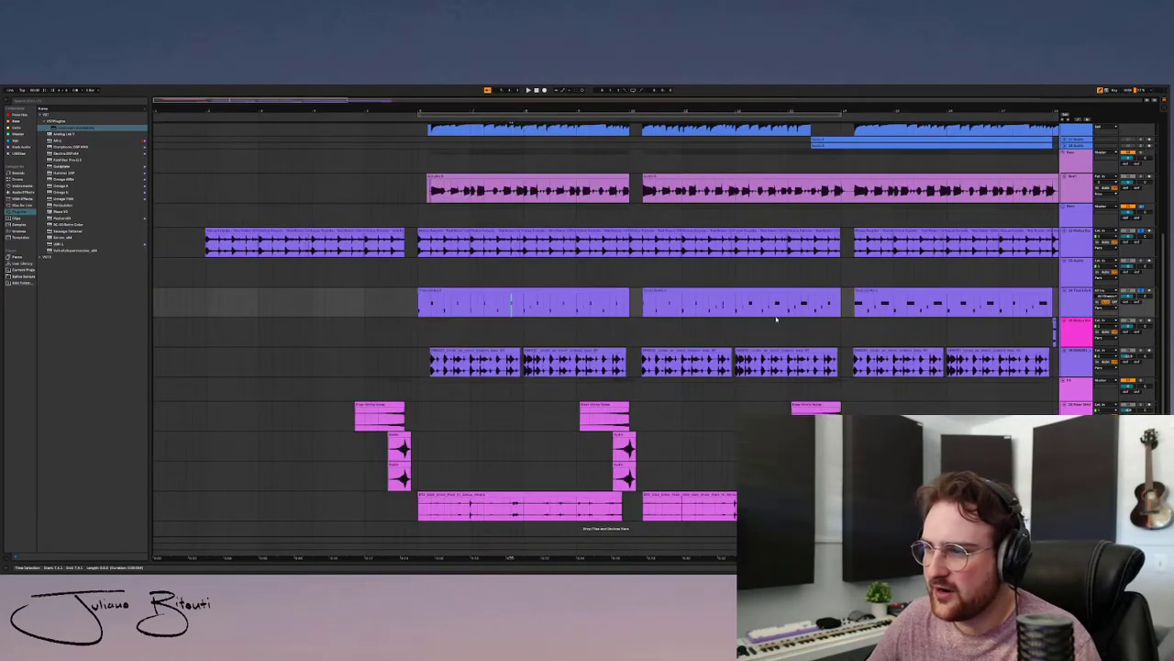
{"action": "scroll", "coordinate": [445, 321], "scroll_direction": "up", "scroll_amount": 5}
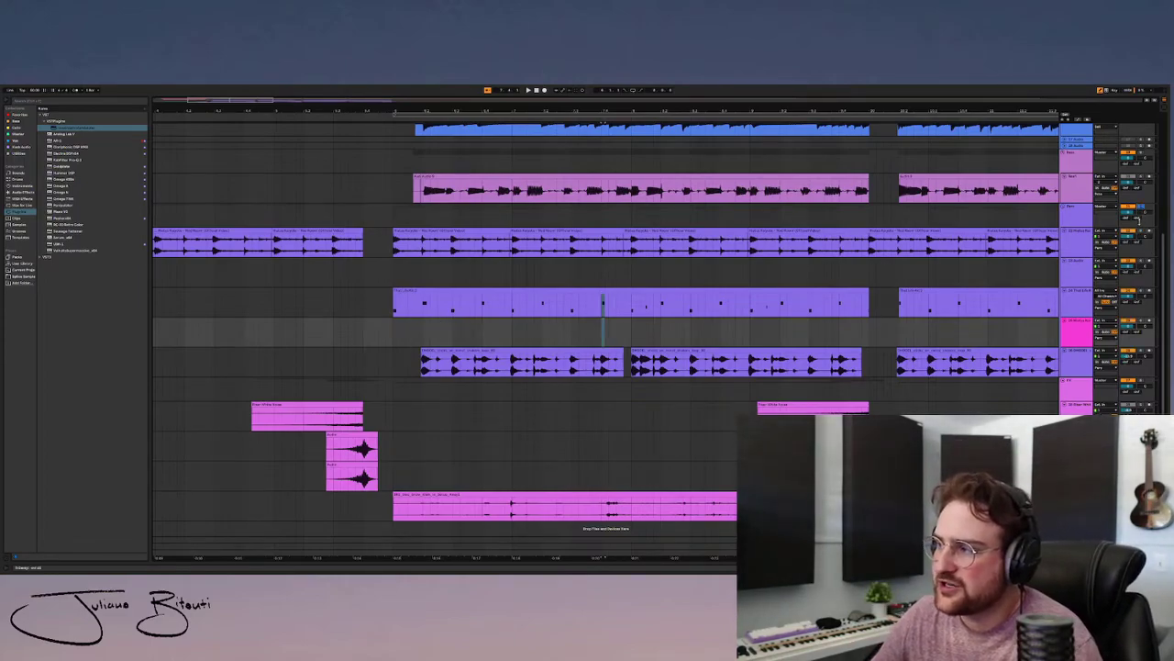
- Solo the shaker loop track below the MIDI kit and play its first clip
{"action": "left_click", "coordinate": [1115, 362]}
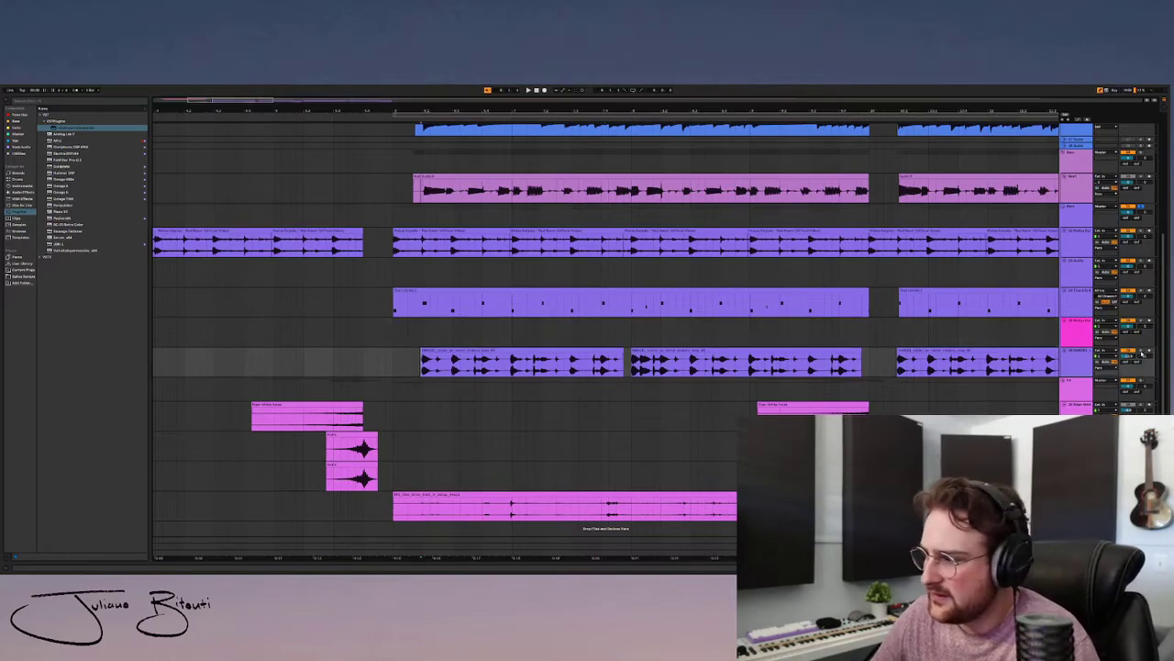
{"action": "left_click", "coordinate": [1141, 351]}
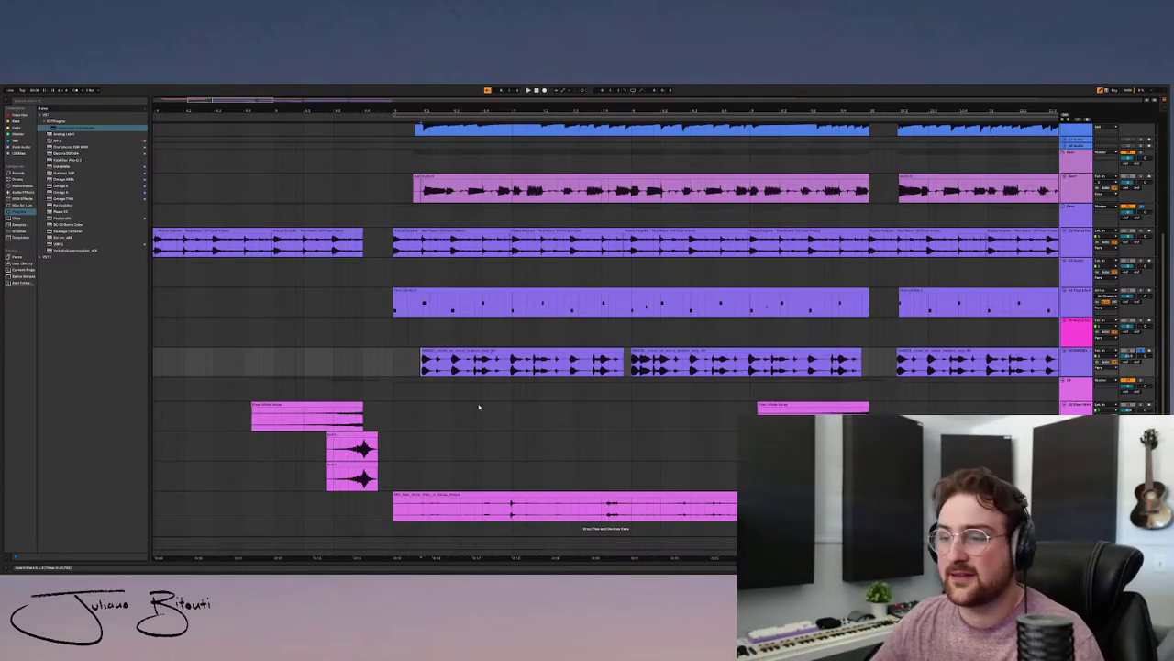
{"action": "key", "text": "space"}
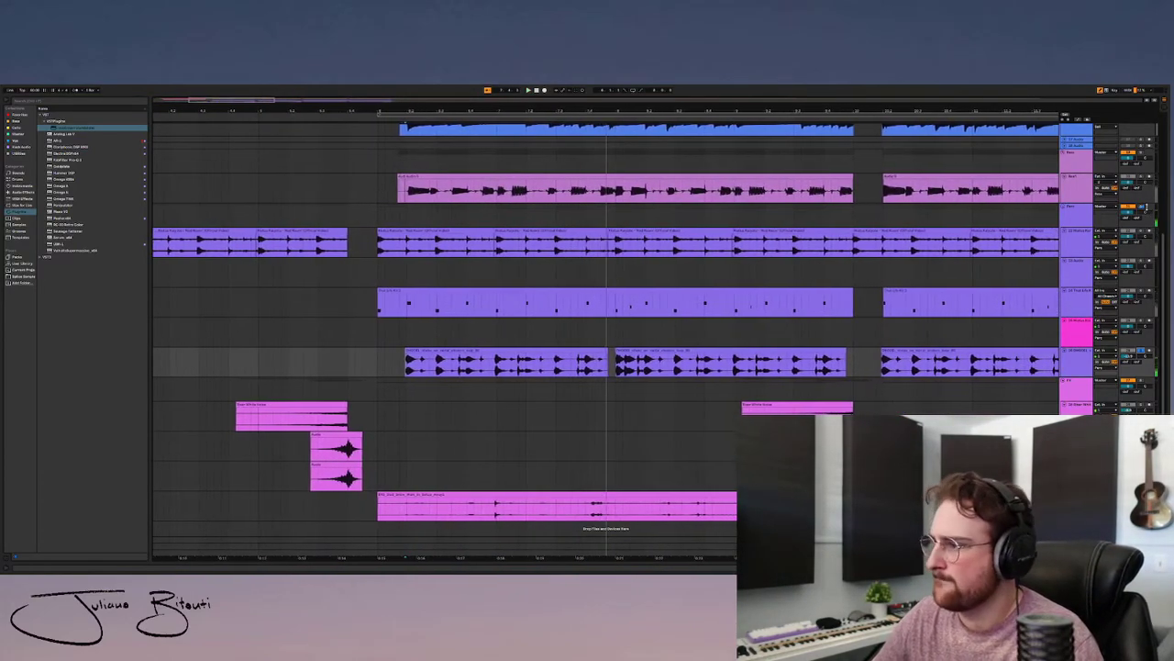
- Play the whole soloed drum group from bar 6 with the shaker loop included
{"action": "left_click", "coordinate": [363, 243]}
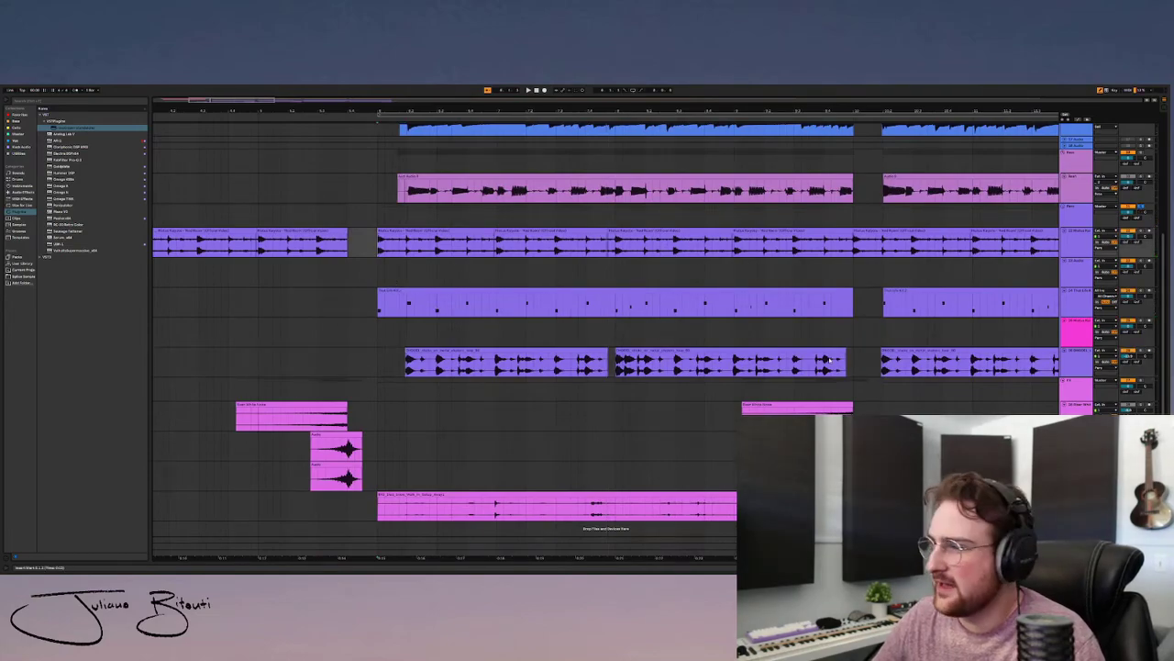
{"action": "key", "text": "space"}
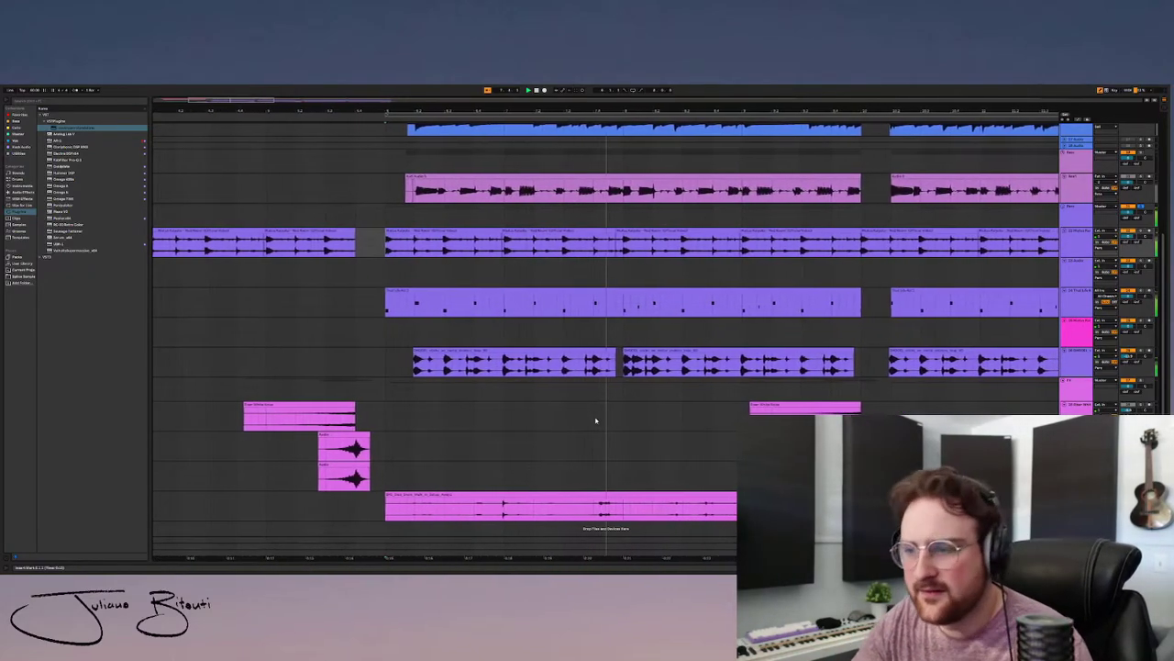
{"action": "key", "text": "space"}
- Audition the soloed shaker loop from inside its first clip, and replay the full drum group from just after bar 6
{"action": "left_click", "coordinate": [464, 368]}
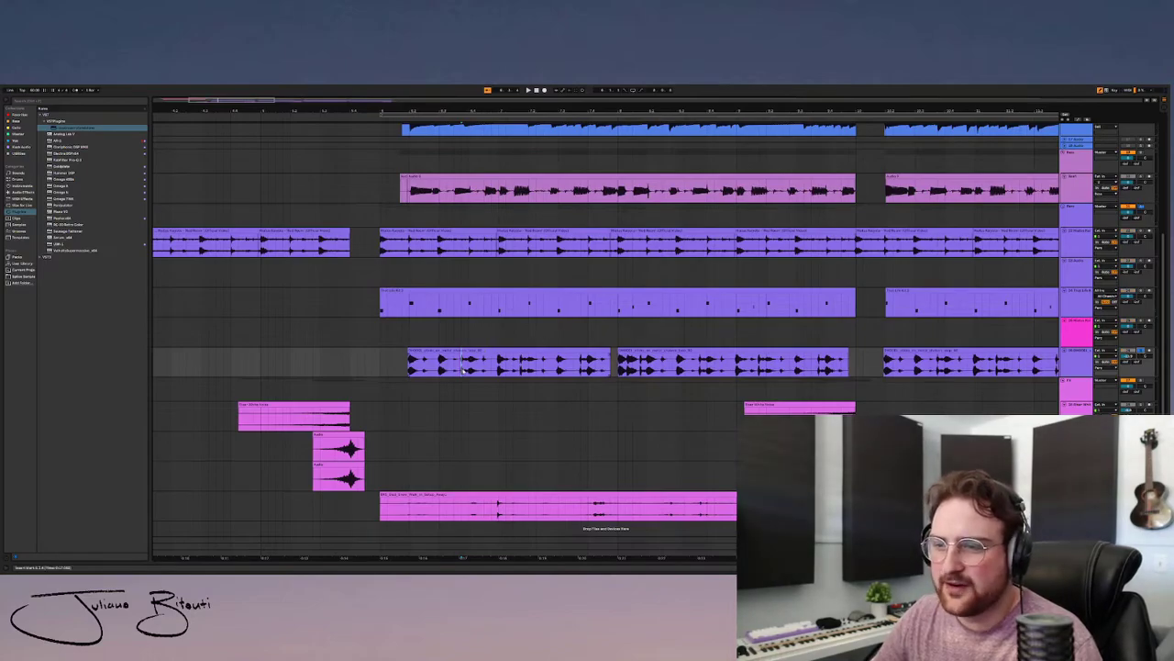
{"action": "key", "text": "space"}
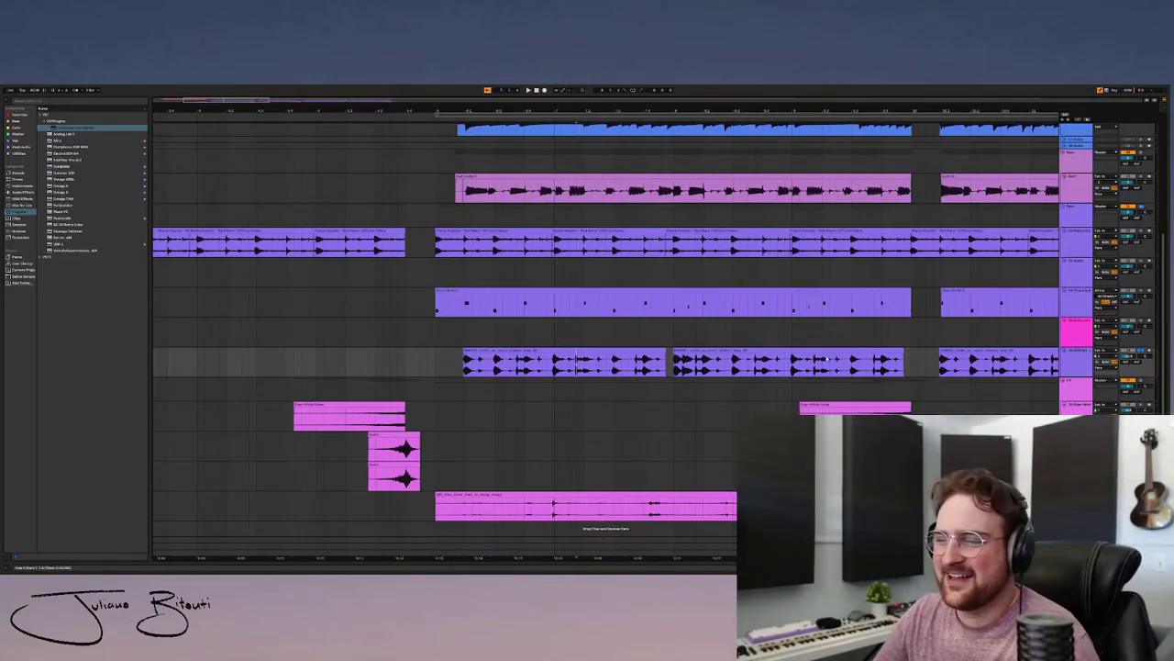
{"action": "left_click", "coordinate": [435, 292]}
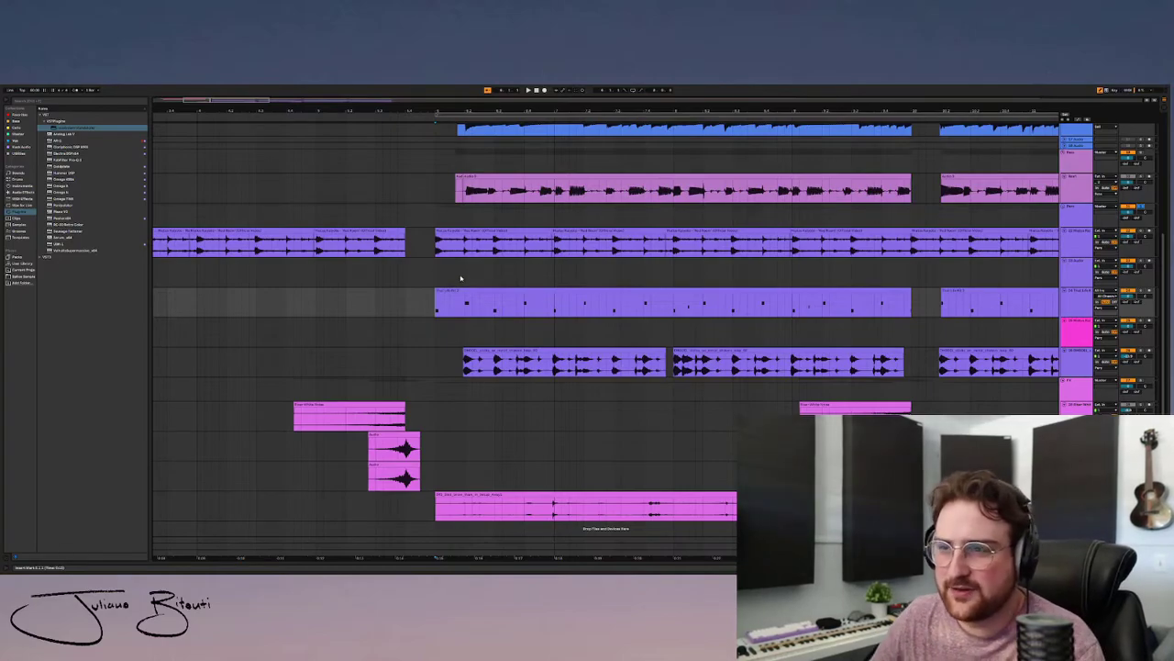
{"action": "left_click", "coordinate": [461, 278]}
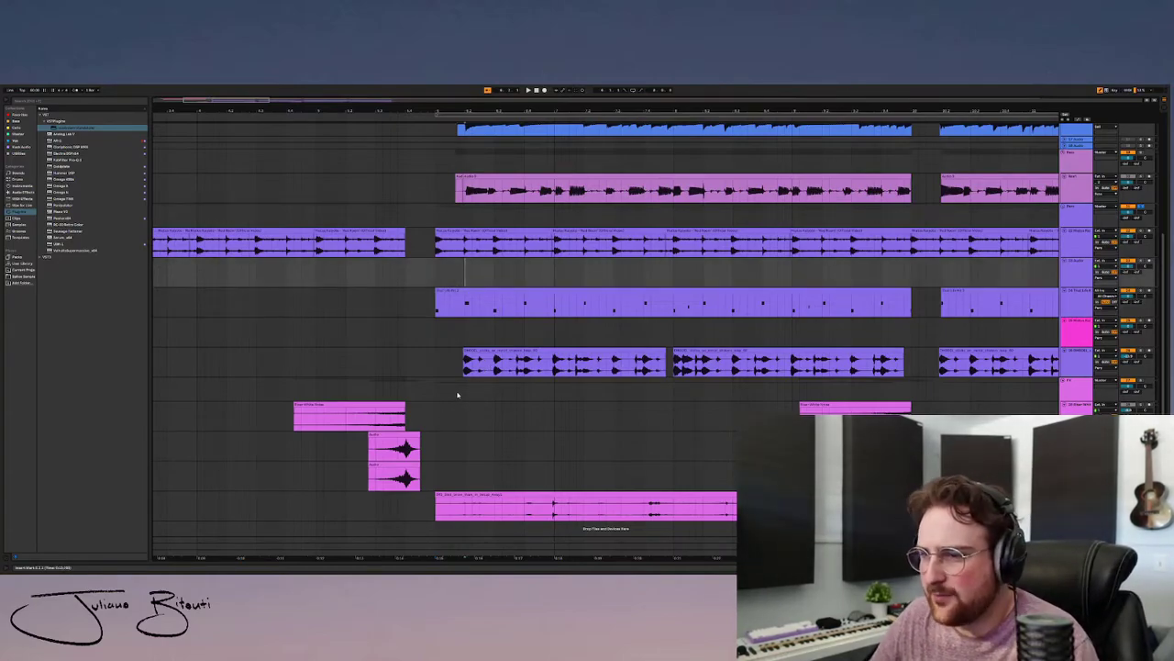
{"action": "key", "text": "space"}
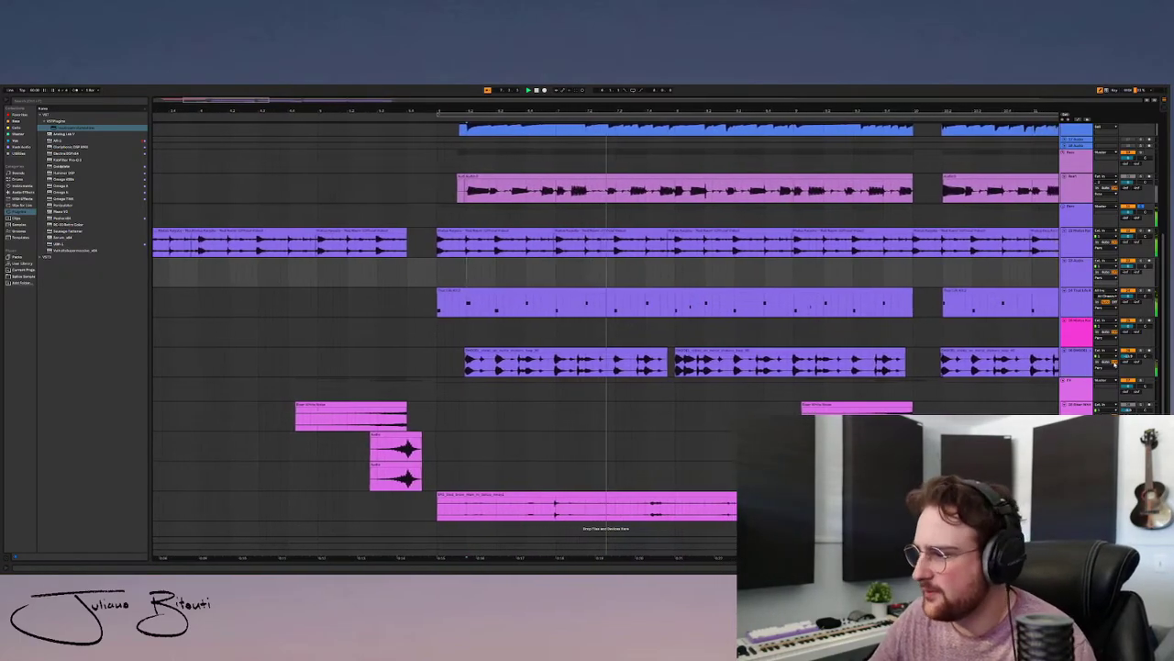
- Solo the pink FX group along with the drum group and play both from bar 6
{"action": "left_click", "coordinate": [1140, 380]}
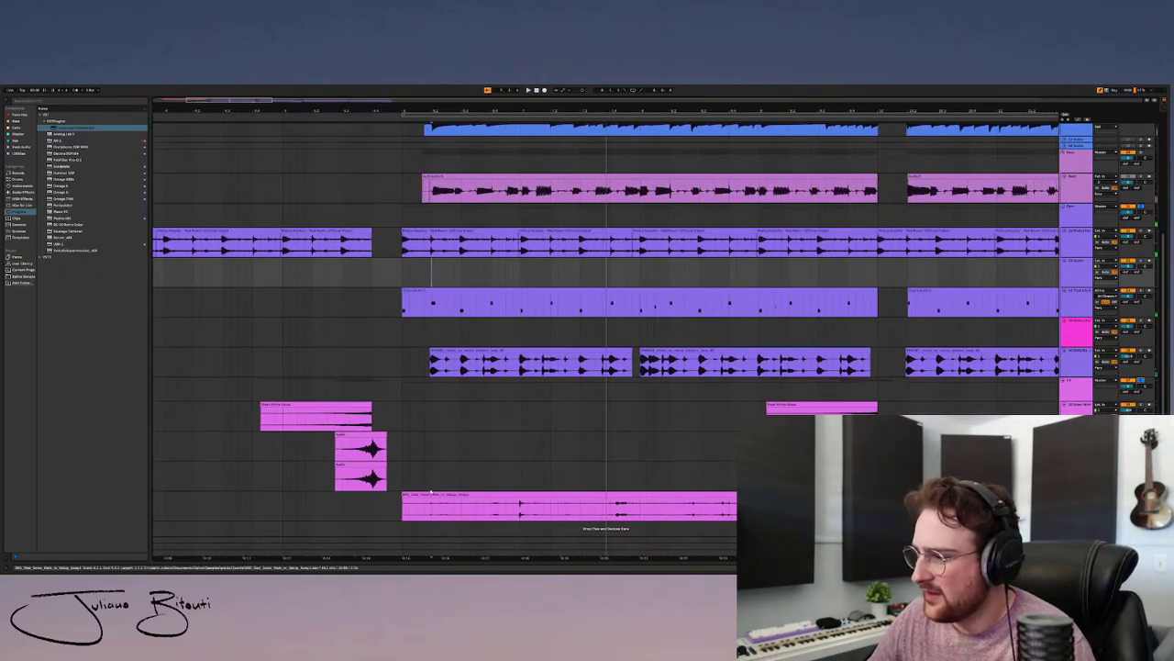
{"action": "left_click", "coordinate": [404, 333]}
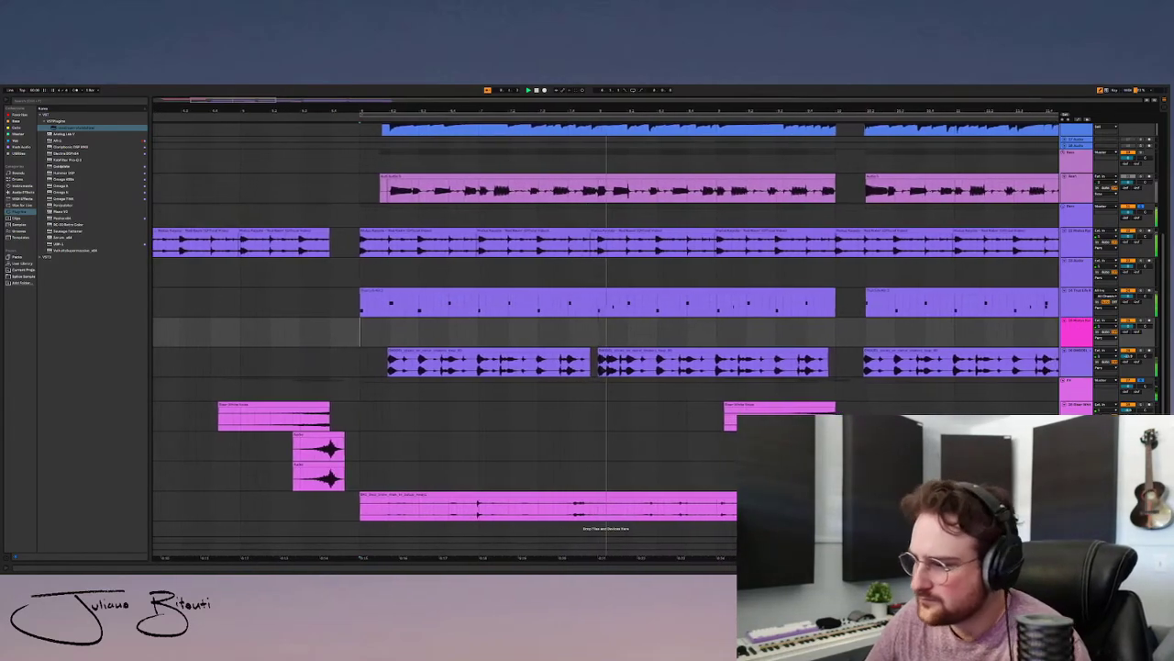
- Highlight the long texture clip in the FX group from bar 6 and audition it from around bar 7
{"action": "left_click", "coordinate": [355, 511]}
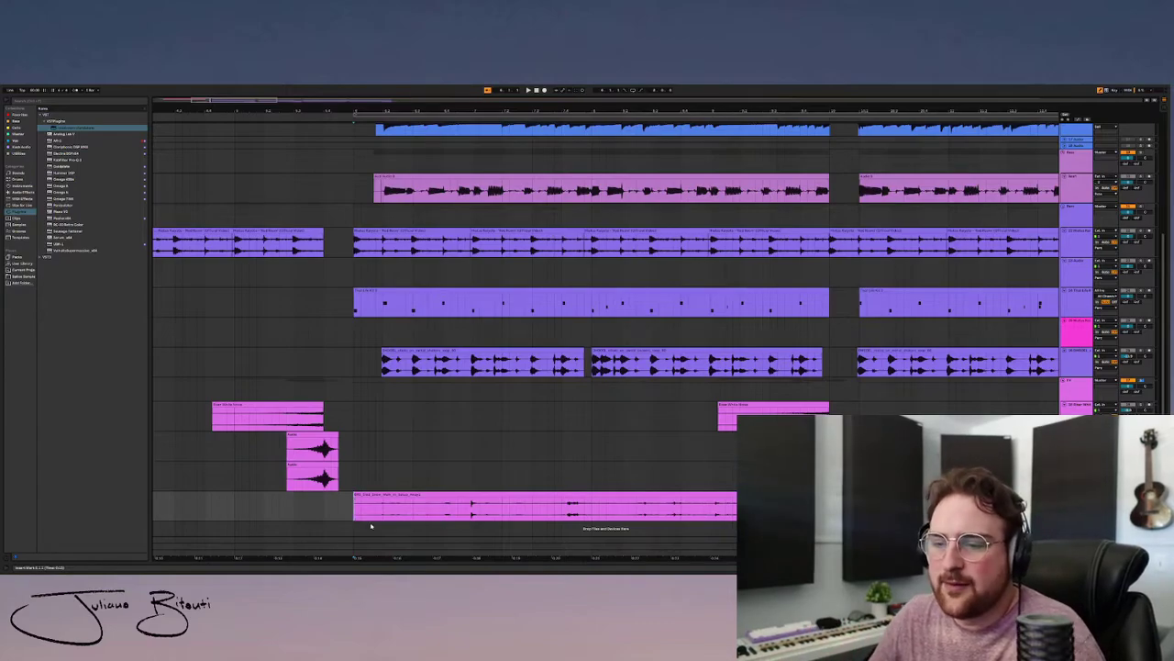
{"action": "left_click_drag", "start_coordinate": [375, 509], "coordinate": [736, 508]}
{"action": "left_click", "coordinate": [812, 509]}
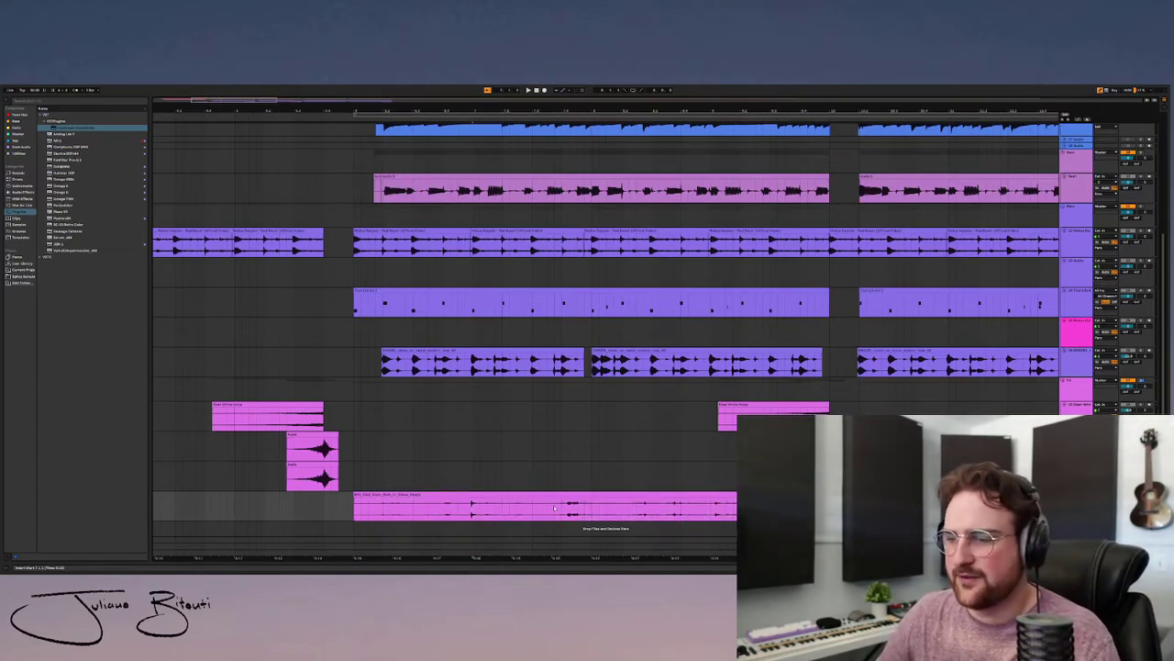
{"action": "left_click", "coordinate": [447, 513]}
{"action": "key", "text": "space"}
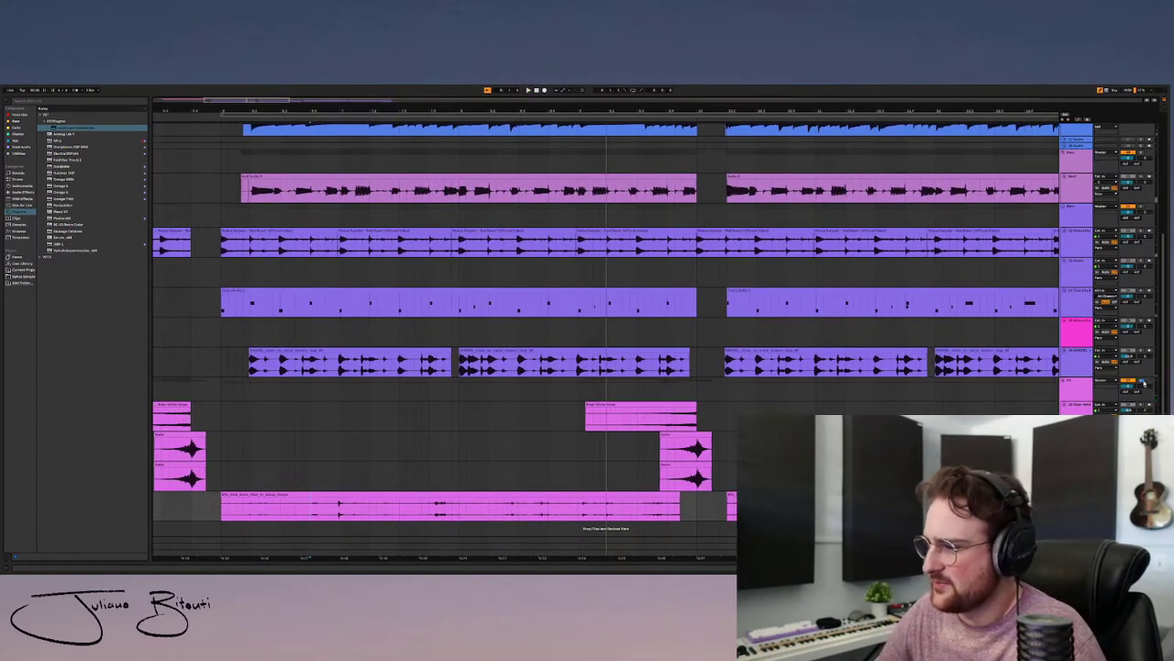
- Point out the FX clips around bar 10 and play the soloed white noise riser leading into it
{"action": "left_click_drag", "start_coordinate": [647, 397], "coordinate": [724, 509]}
{"action": "left_click", "coordinate": [722, 504]}
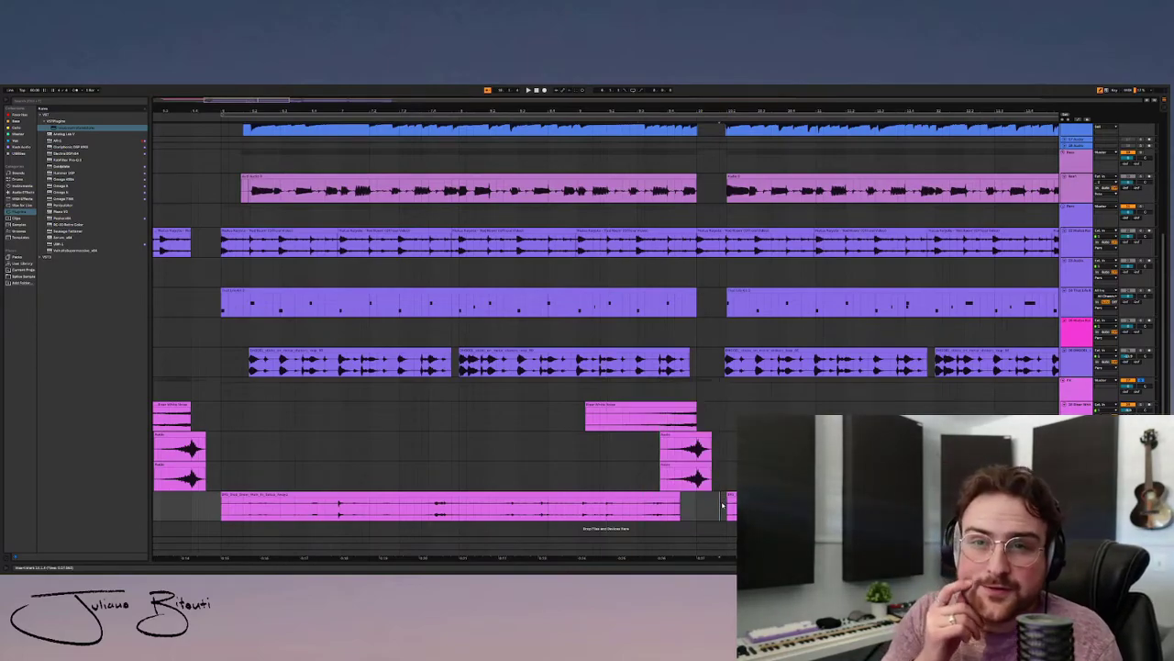
{"action": "left_click_drag", "start_coordinate": [654, 446], "coordinate": [208, 447]}
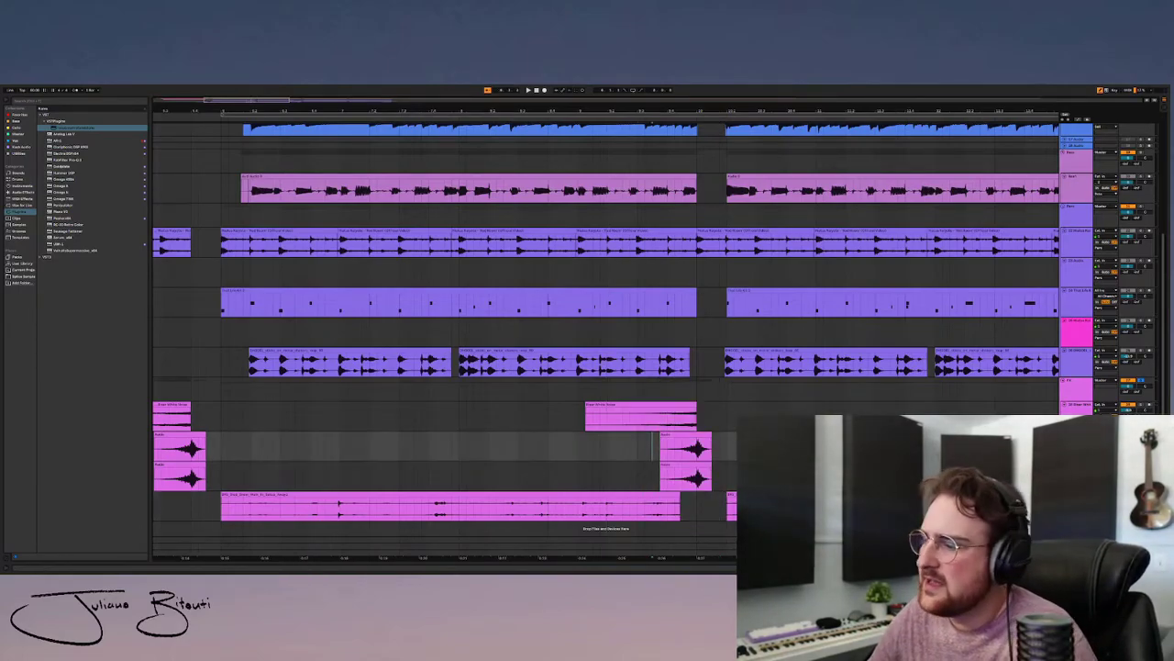
{"action": "key", "text": "Up"}
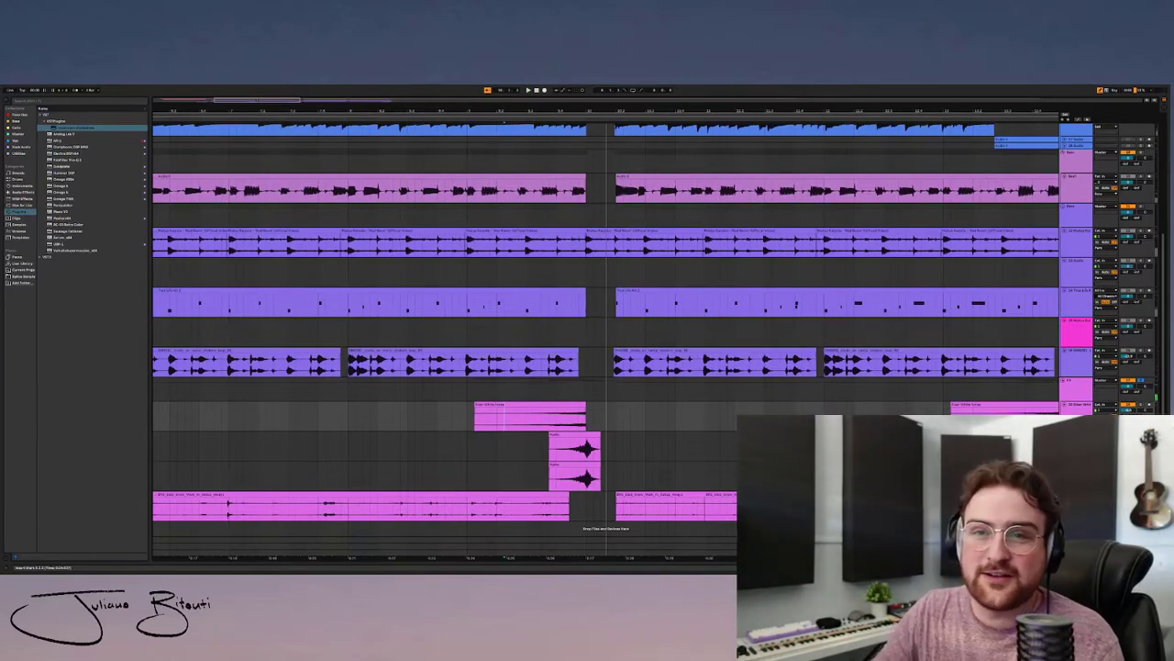
- Highlight the two stacked swell clips that lead into bar 10 in the FX group
{"action": "left_click", "coordinate": [584, 460]}
{"action": "left_click_drag", "start_coordinate": [602, 481], "coordinate": [542, 449]}
{"action": "left_click", "coordinate": [552, 451]}
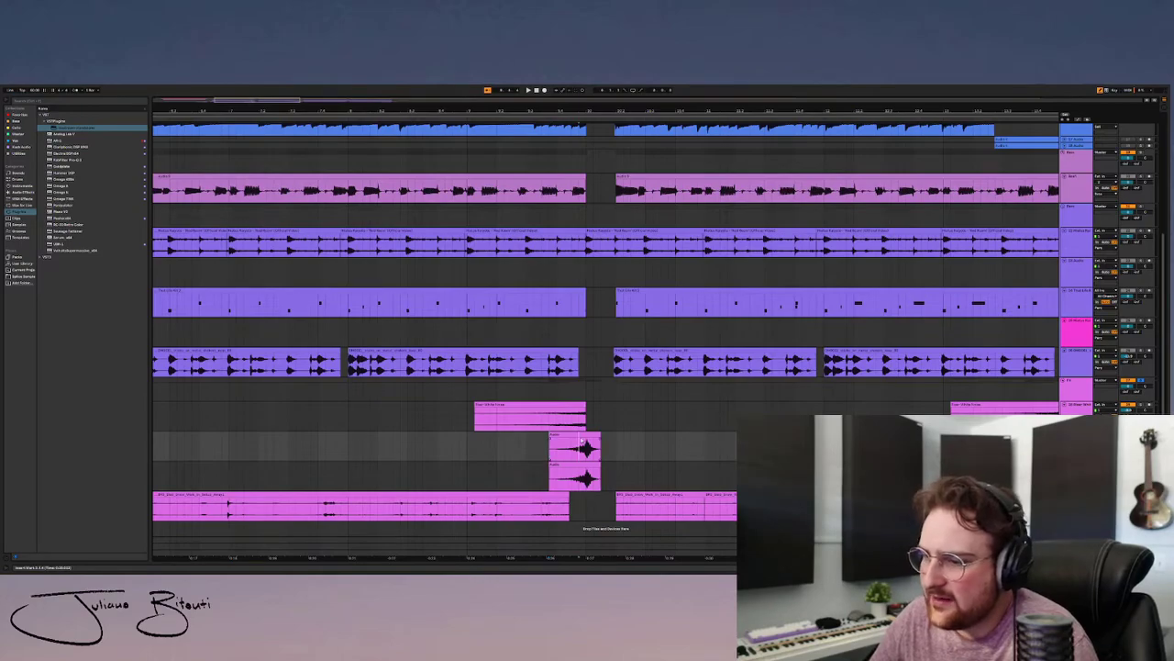
- Select the upper of the two stacked swell clips before bar 10, and open the lower one's clip settings and waveform
{"action": "left_click", "coordinate": [581, 443]}
{"action": "key", "text": "ctrl+alt+l"}
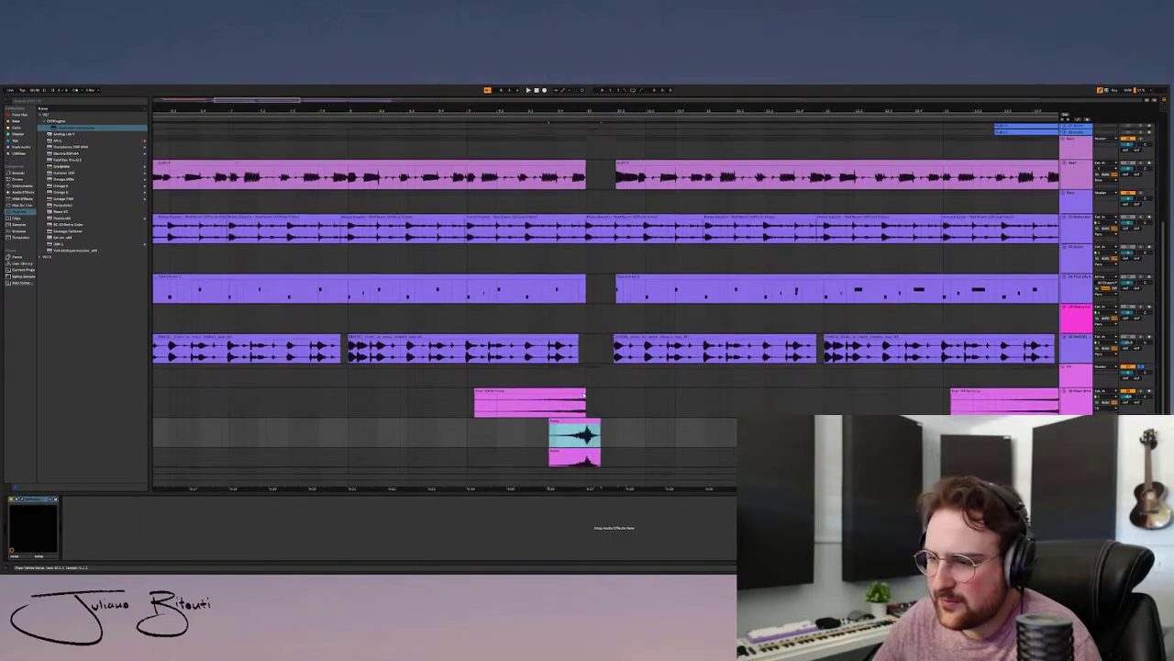
{"action": "scroll", "coordinate": [584, 396], "scroll_direction": "down", "scroll_amount": 3}
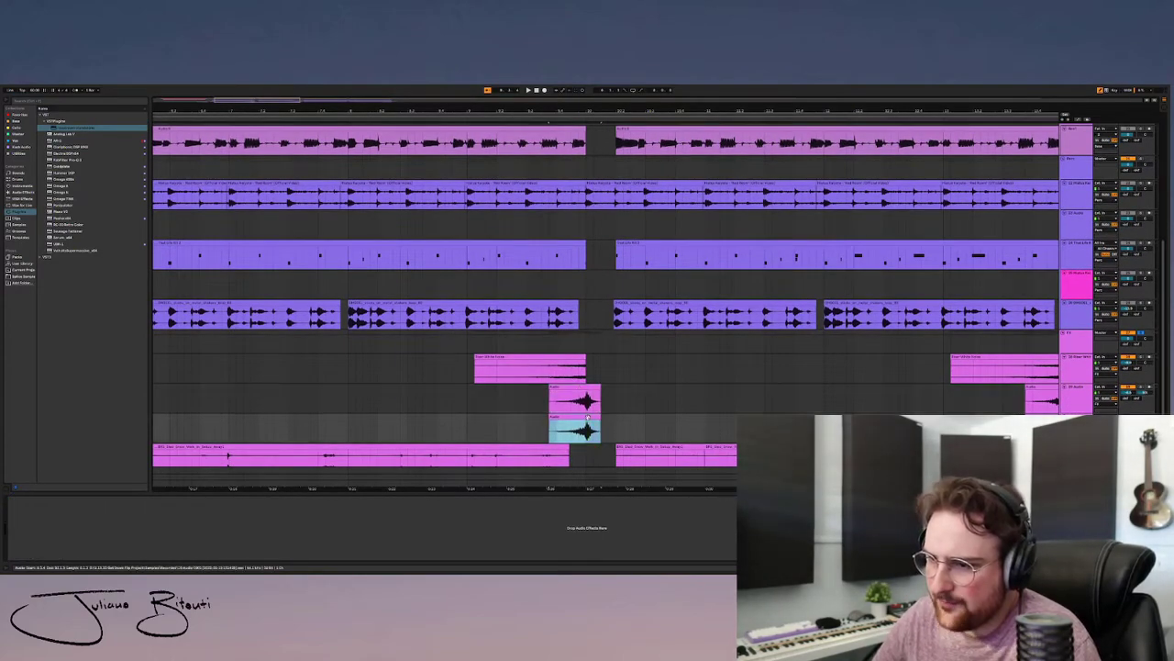
{"action": "double_click", "coordinate": [587, 417]}
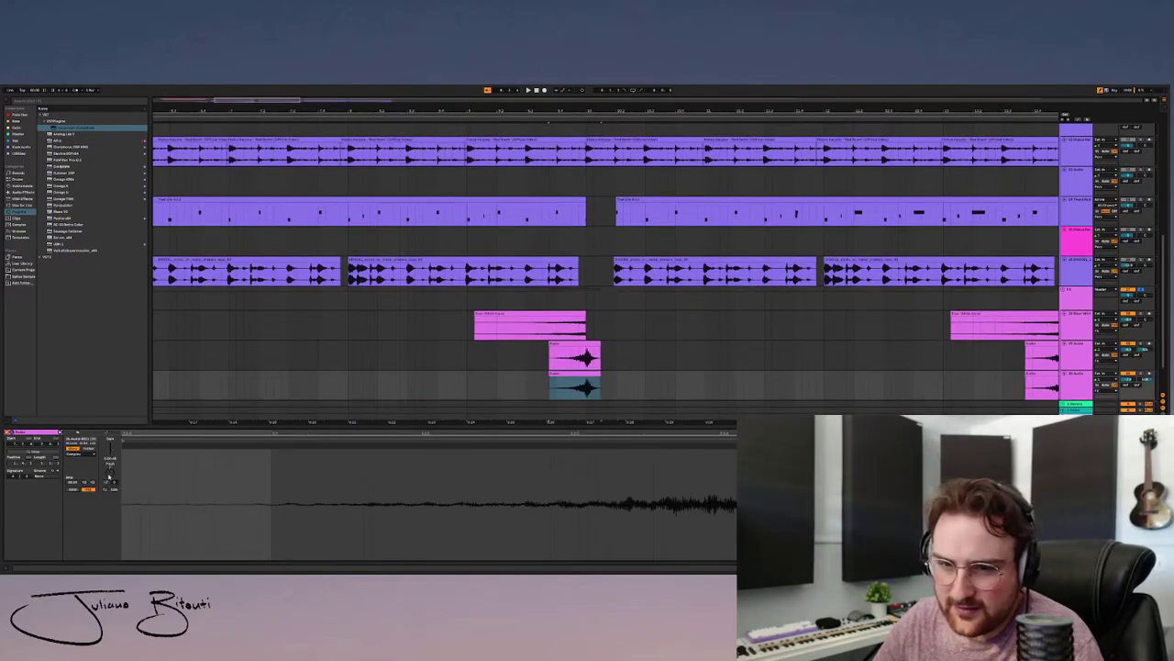
- Highlight both stacked swell clips before bar 10 in the FX group and hide the clip details
{"action": "scroll", "coordinate": [624, 341], "scroll_direction": "down", "scroll_amount": 2}
{"action": "left_click", "coordinate": [553, 331], "text": "shift"}
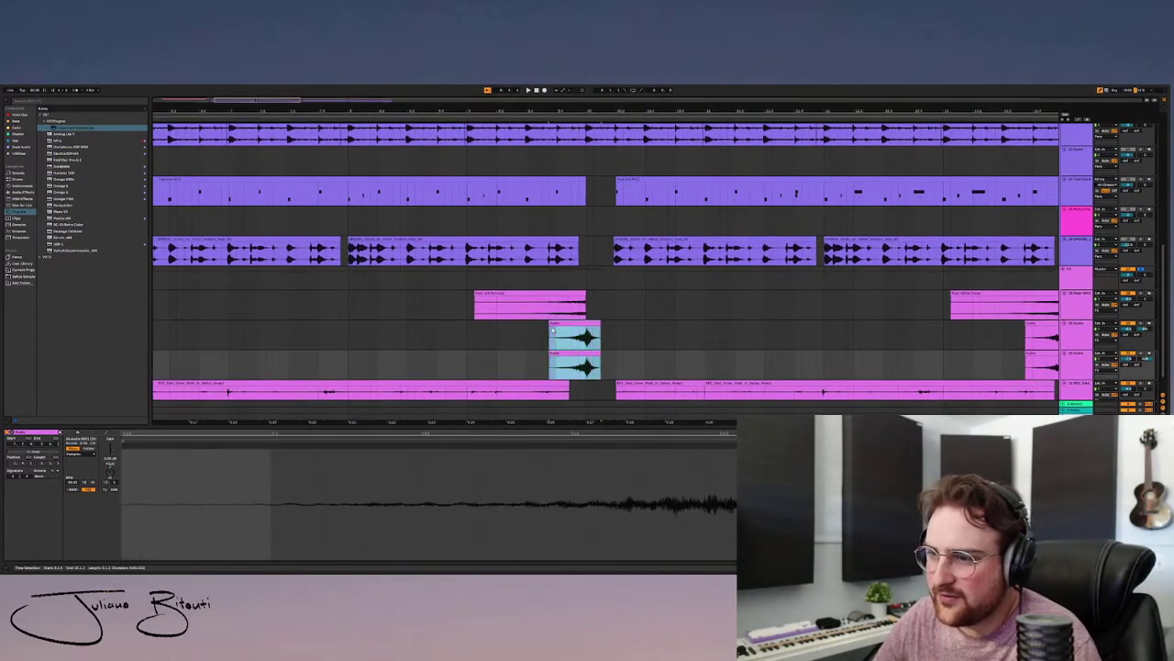
{"action": "left_click", "coordinate": [642, 335]}
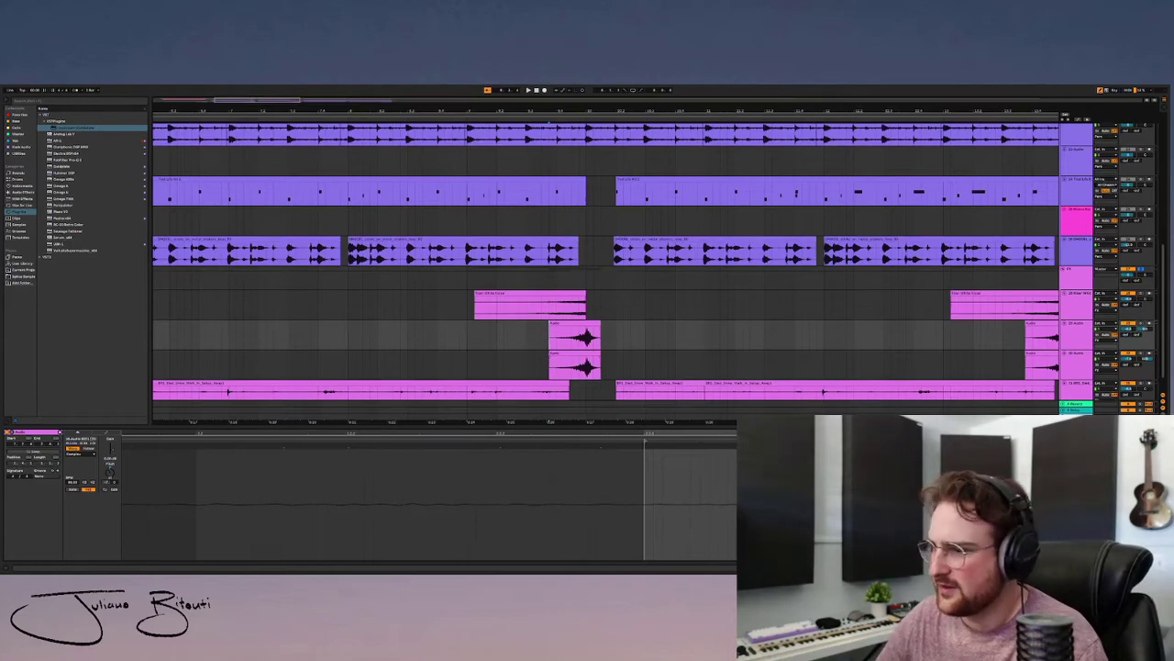
{"action": "key", "text": "shift+Tab"}
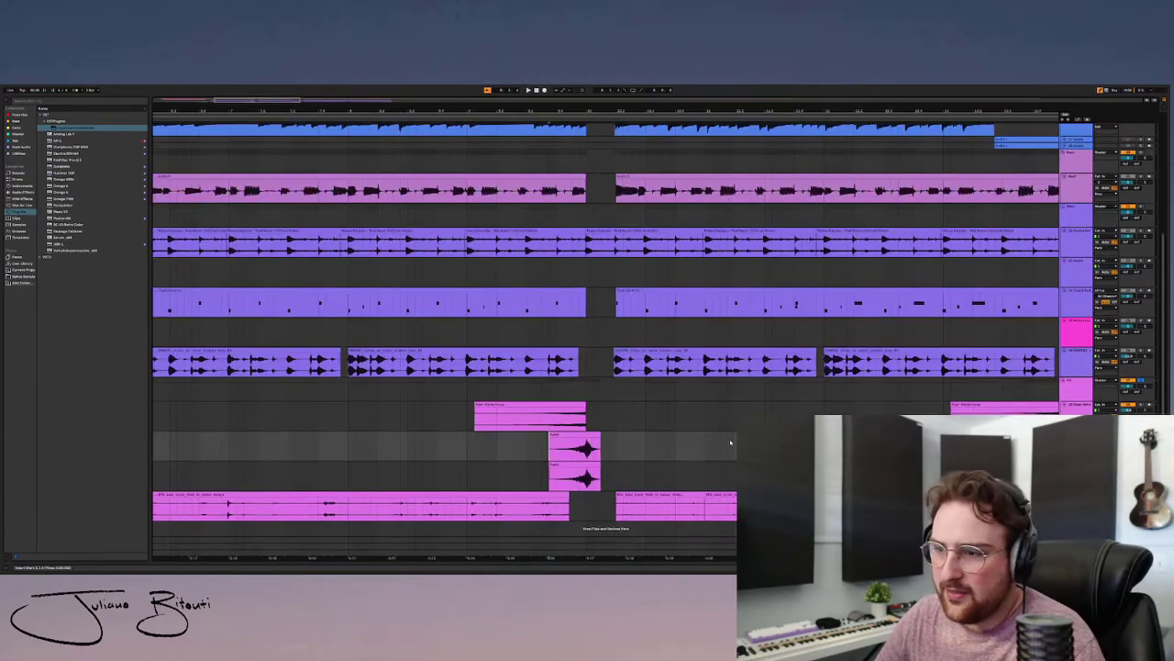
- Inspect the ValhallaVintageVerb reverb on the upper swell clip's track and close its window
{"action": "left_click", "coordinate": [562, 441]}
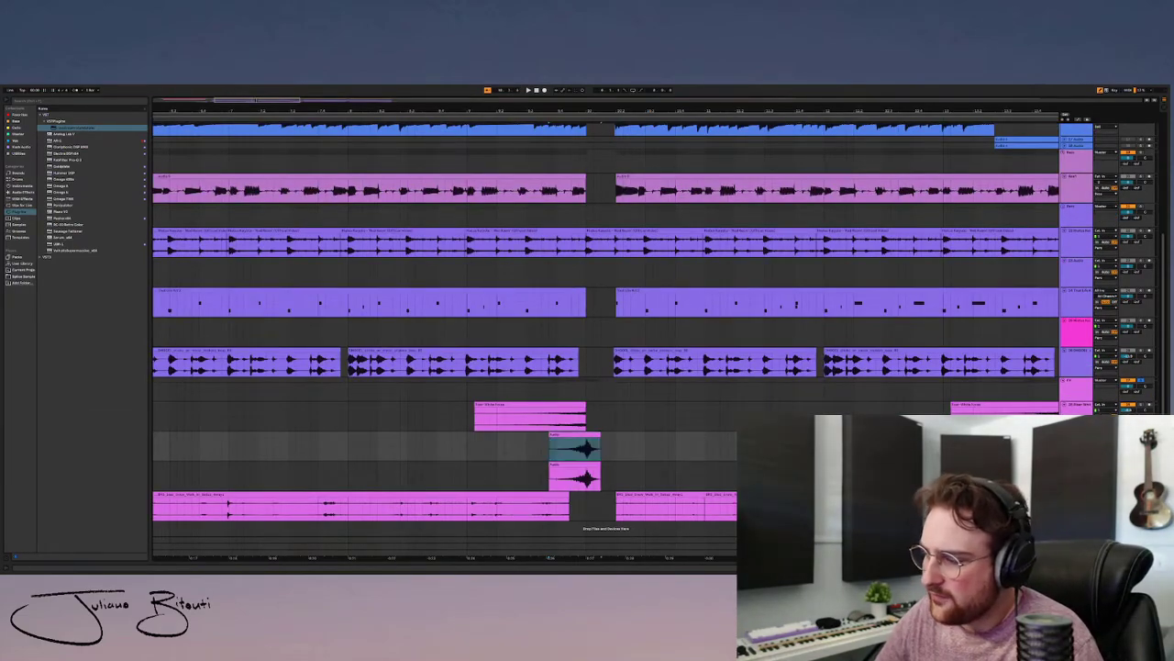
{"action": "key", "text": "shift+Tab"}
{"action": "left_click", "coordinate": [25, 501]}
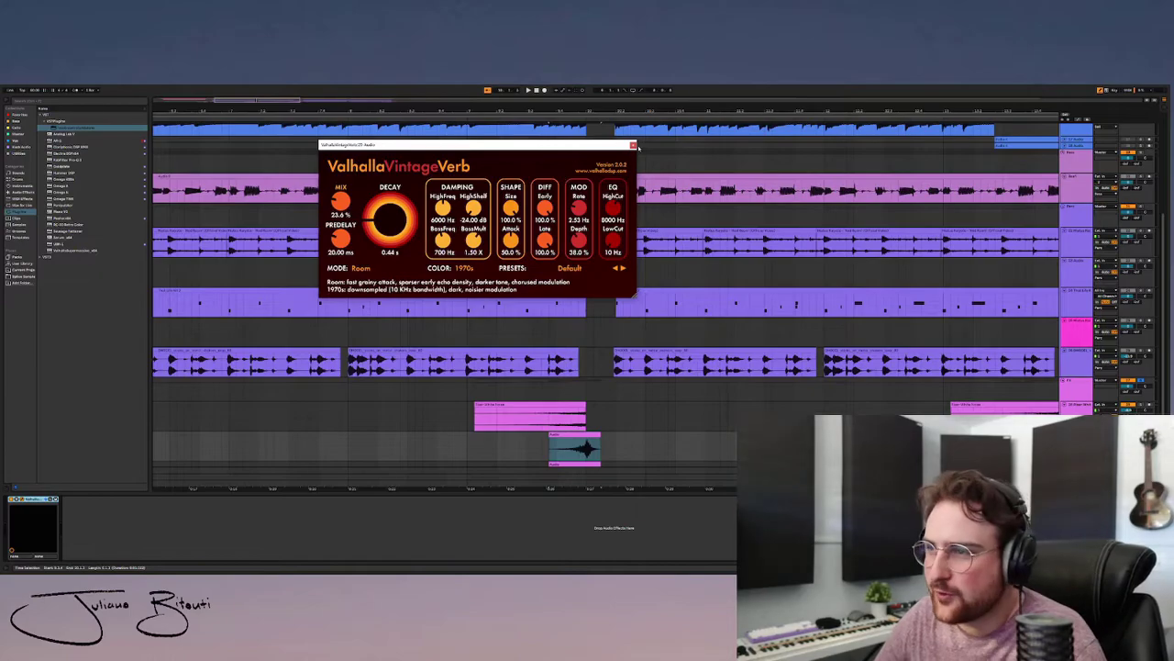
{"action": "left_click", "coordinate": [633, 145]}
- Compare the effects on the two swell tracks, then view and close the upper track's ValhallaVintageVerb again
{"action": "scroll", "coordinate": [592, 333], "scroll_direction": "down", "scroll_amount": 2}
{"action": "left_click", "coordinate": [584, 404]}
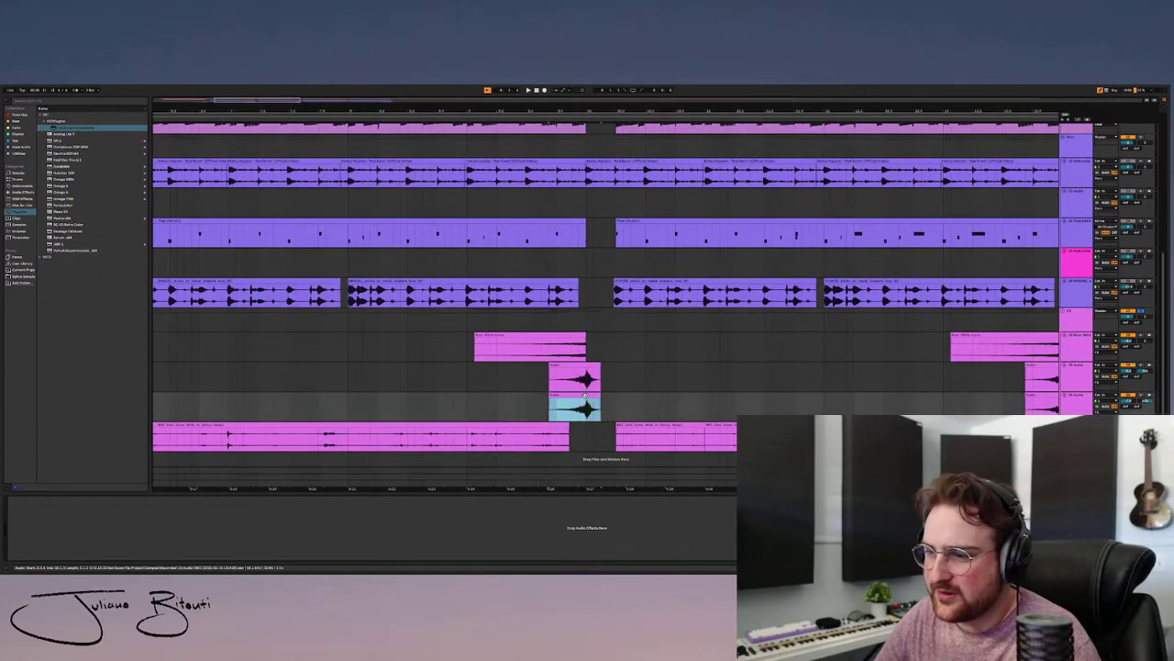
{"action": "left_click", "coordinate": [584, 366]}
{"action": "left_click", "coordinate": [586, 395]}
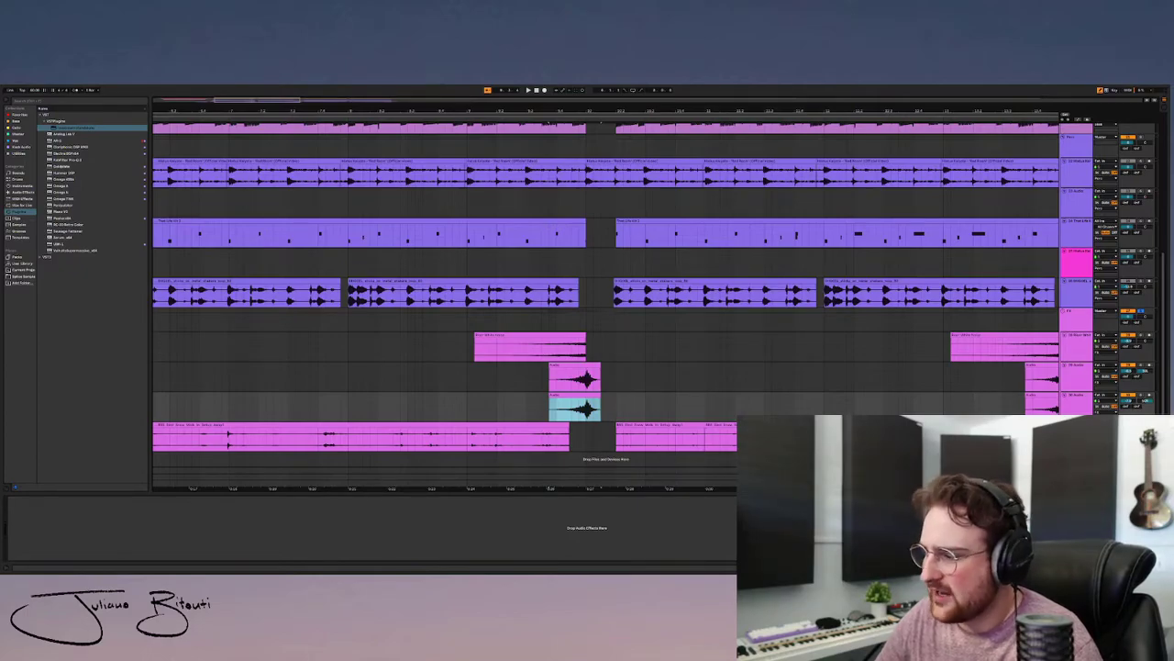
{"action": "scroll", "coordinate": [605, 339], "scroll_direction": "up", "scroll_amount": 2}
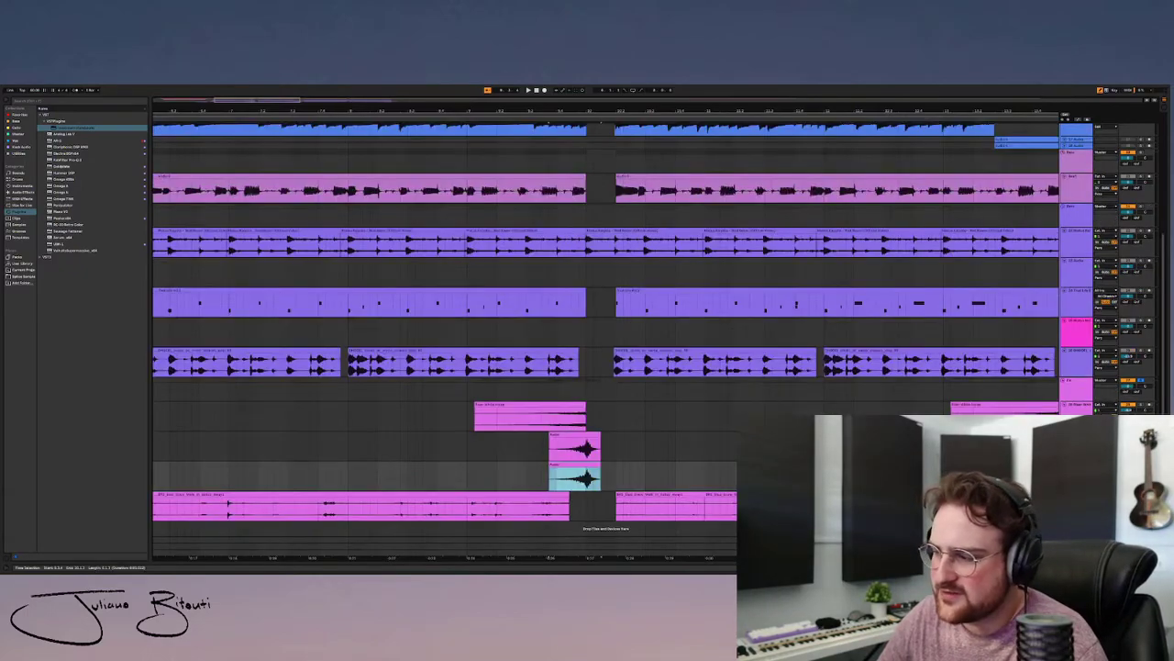
{"action": "left_click", "coordinate": [551, 452]}
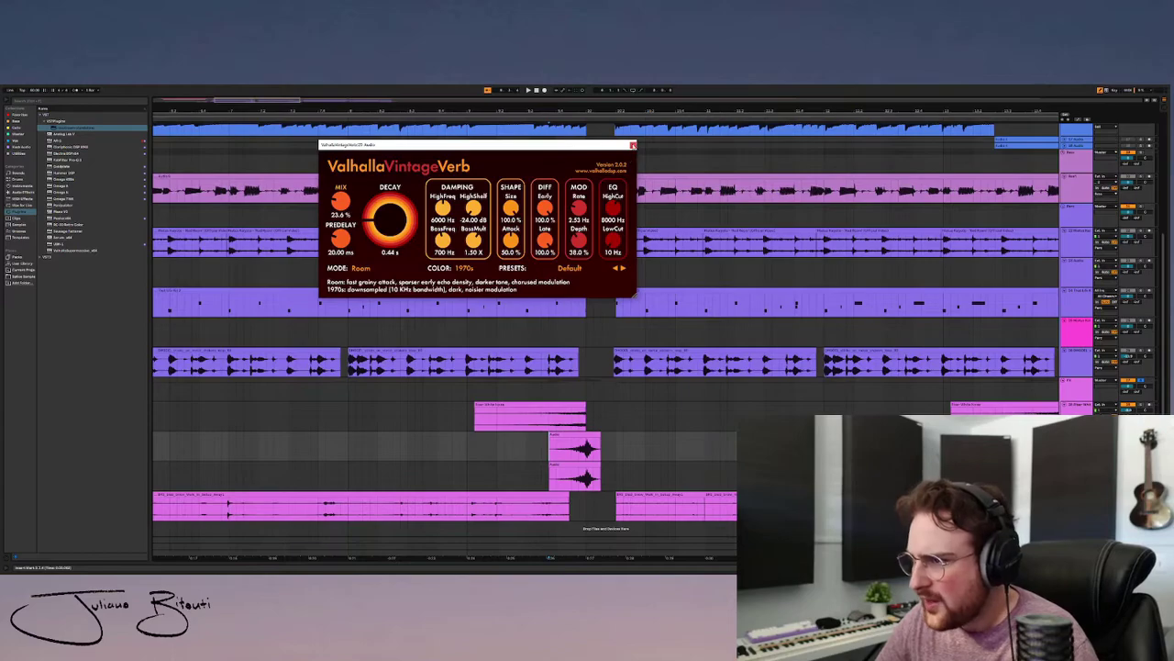
{"action": "left_click", "coordinate": [632, 144]}
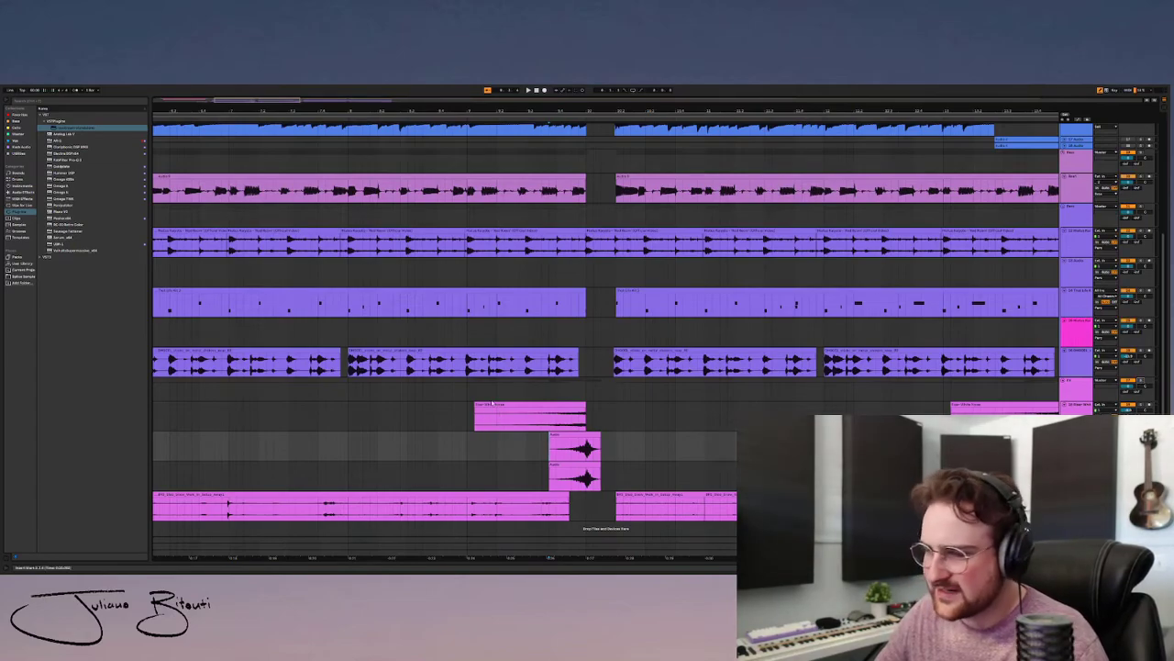
- Play the full arrangement from bar 9 through the FX transition into bar 10
{"action": "left_click", "coordinate": [466, 389]}
{"action": "key", "text": "space"}
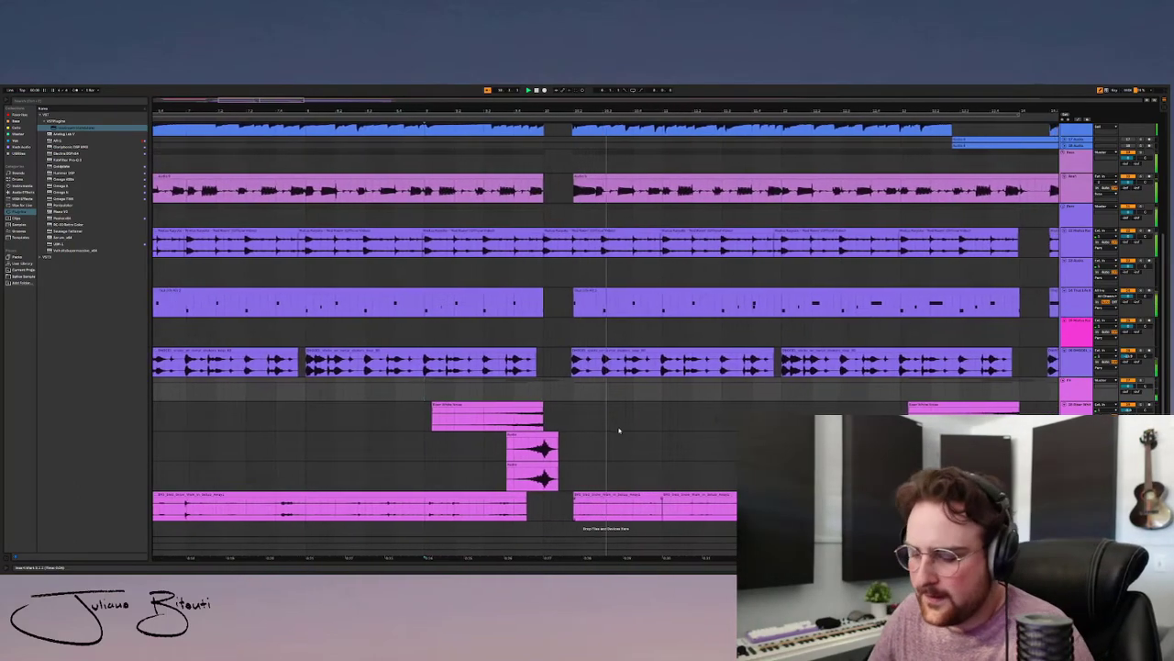
{"action": "key", "text": "minus"}
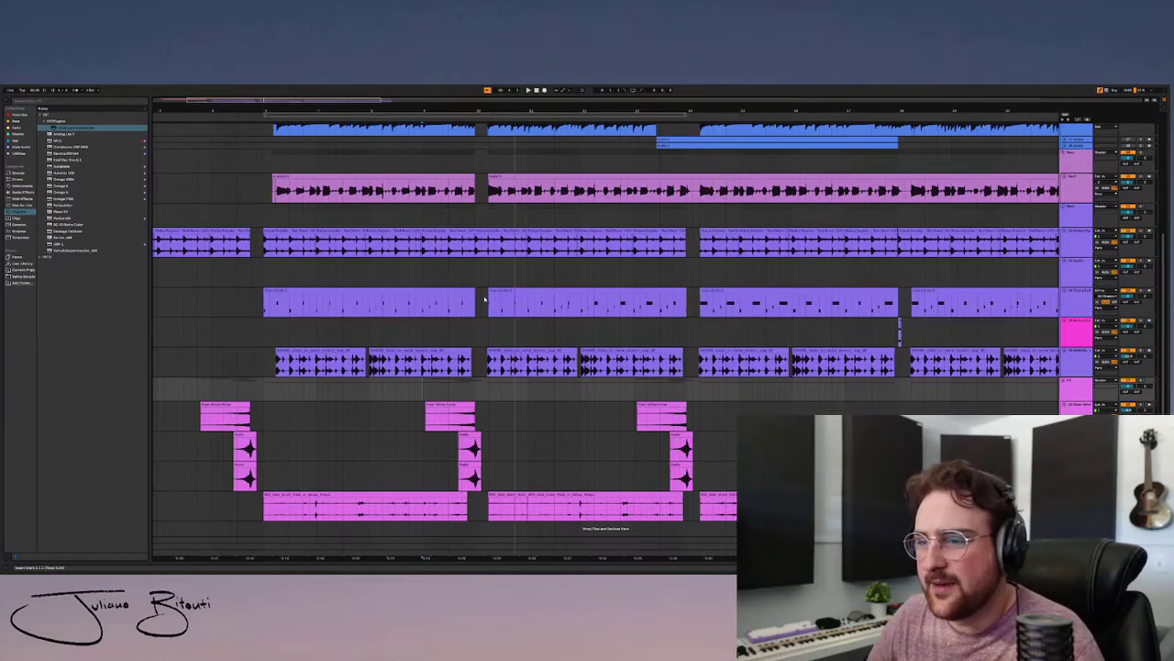
- Audition the soloed bass group from the start of its first clip, just after bar 6
{"action": "scroll", "coordinate": [514, 195], "scroll_direction": "up", "scroll_amount": 5}
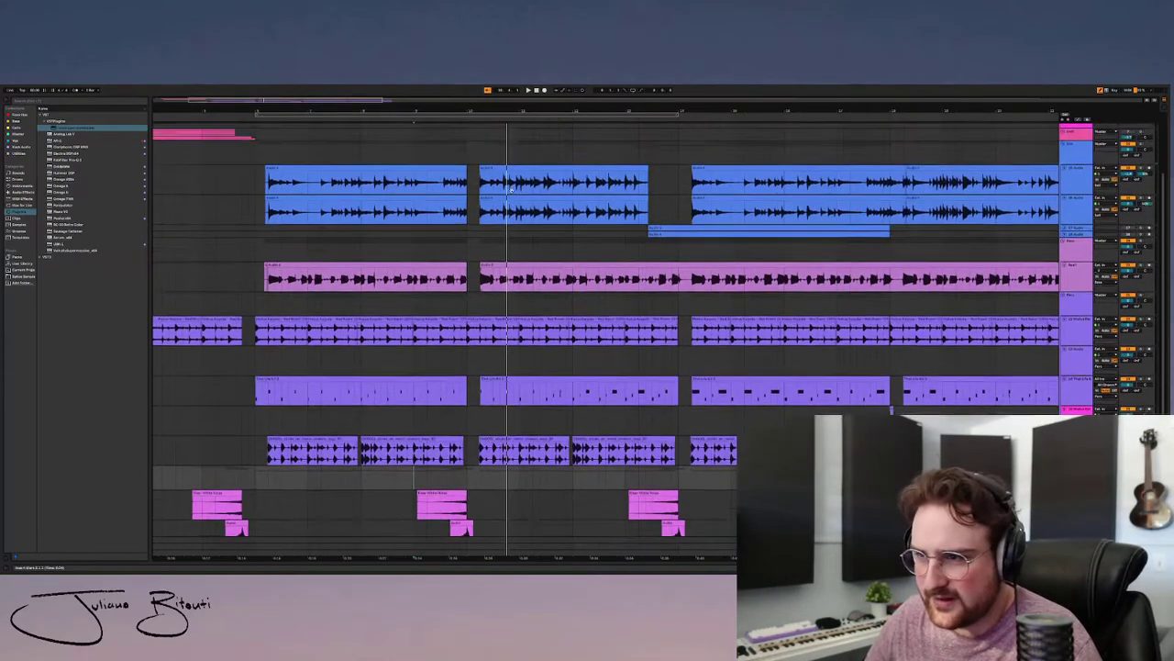
{"action": "scroll", "coordinate": [515, 194], "scroll_direction": "down", "scroll_amount": 4}
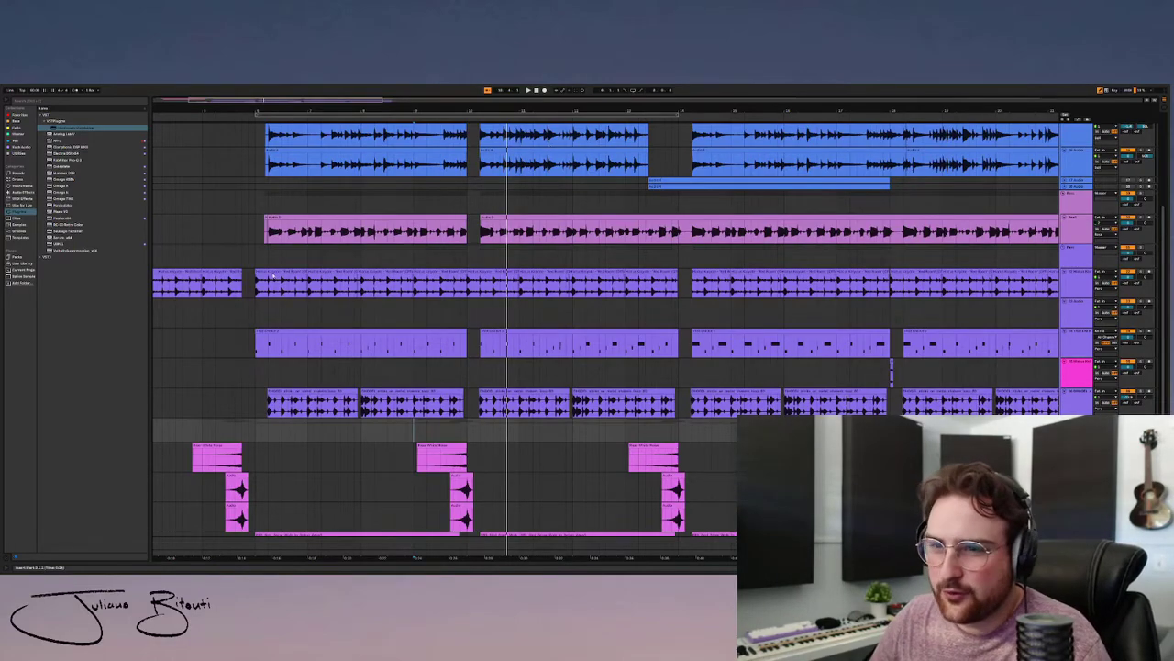
{"action": "scroll", "coordinate": [255, 240], "scroll_direction": "up", "scroll_amount": 4}
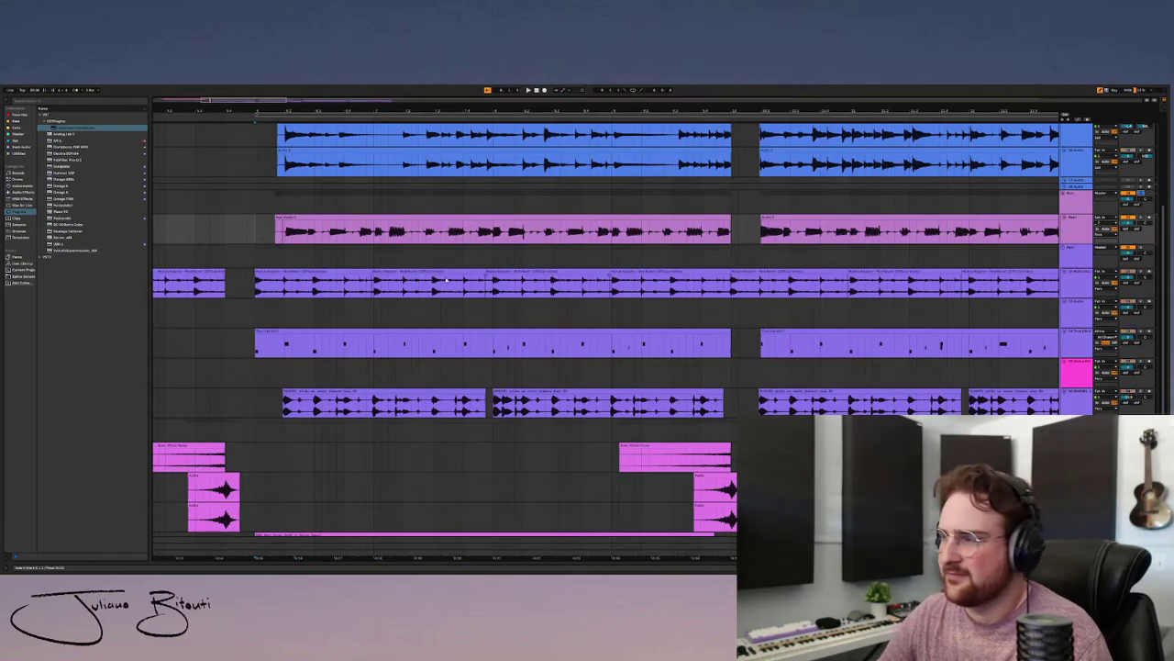
{"action": "left_click", "coordinate": [269, 211]}
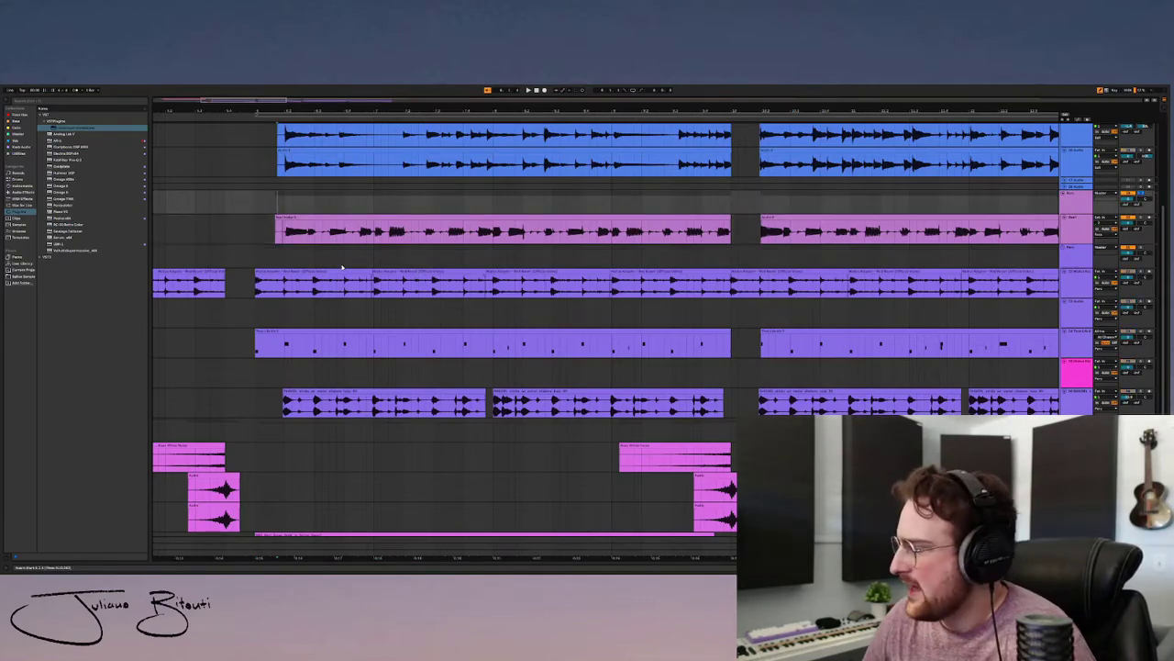
{"action": "key", "text": "space"}
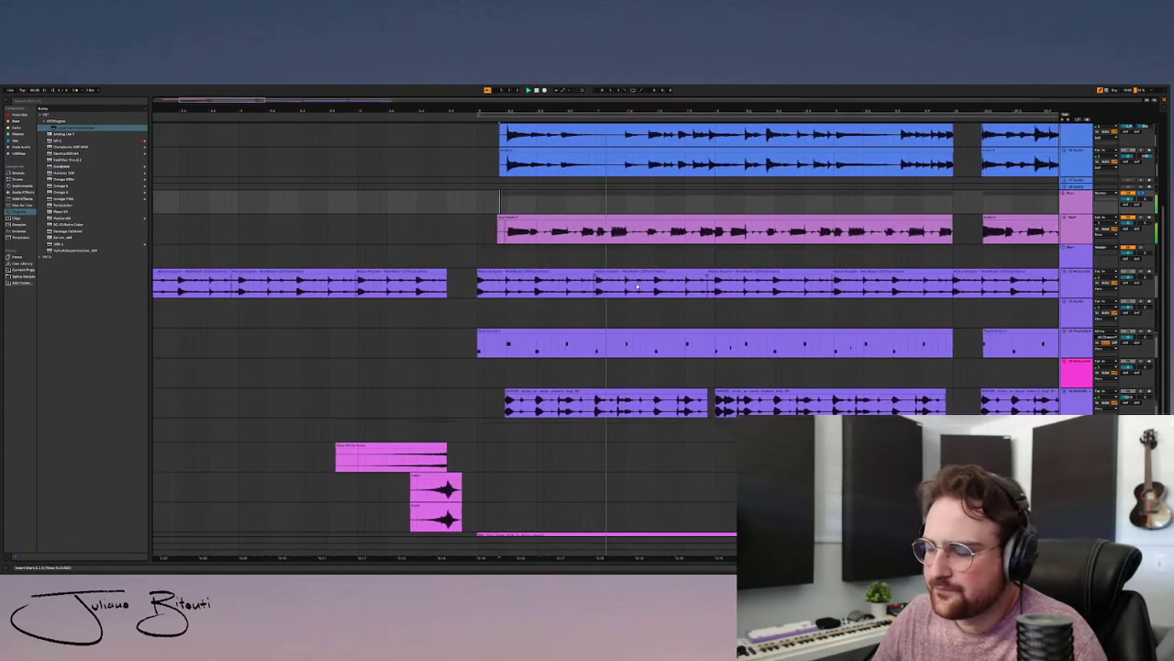
- Highlight the first bass clip up to bar 10 across the bass group and its track
{"action": "left_click", "coordinate": [468, 202]}
{"action": "left_click_drag", "start_coordinate": [438, 205], "coordinate": [921, 226]}
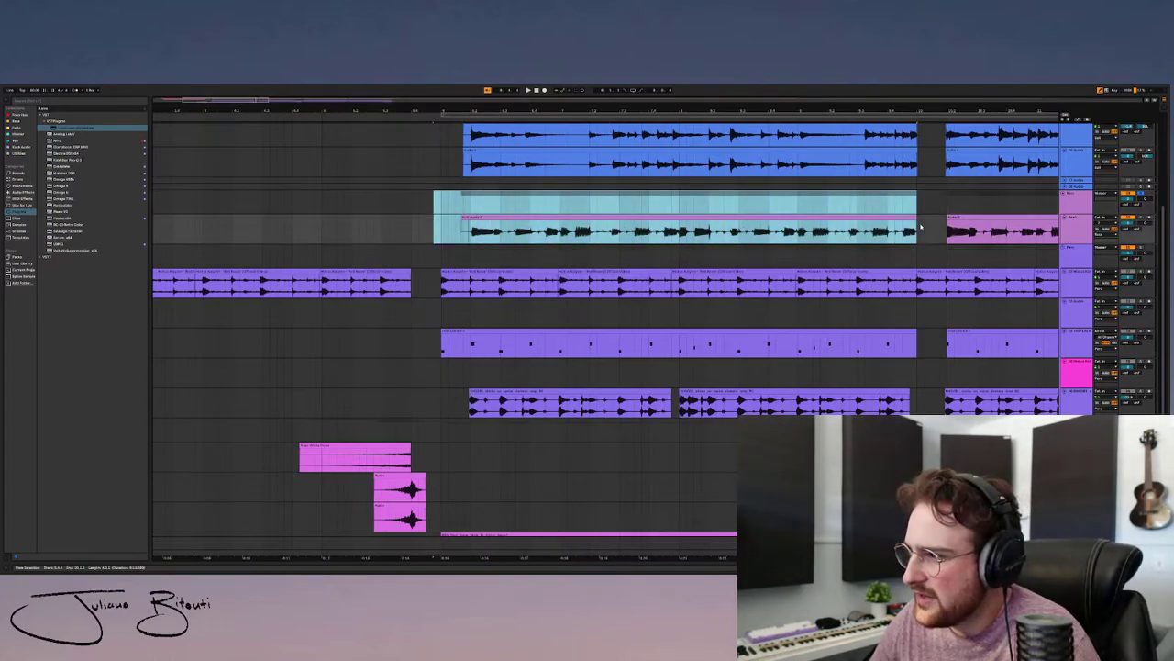
{"action": "left_click", "coordinate": [440, 268]}
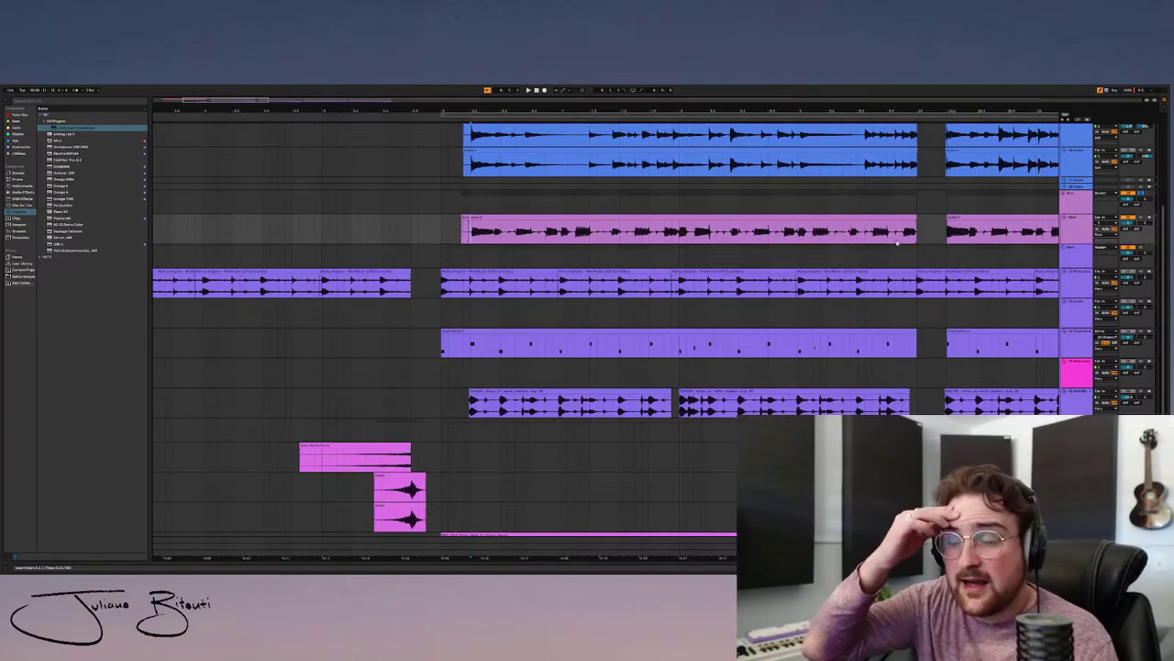
- Play the soloed bass group, display its effects chain, and examine the Vulf Compressor's settings
{"action": "key", "text": "space"}
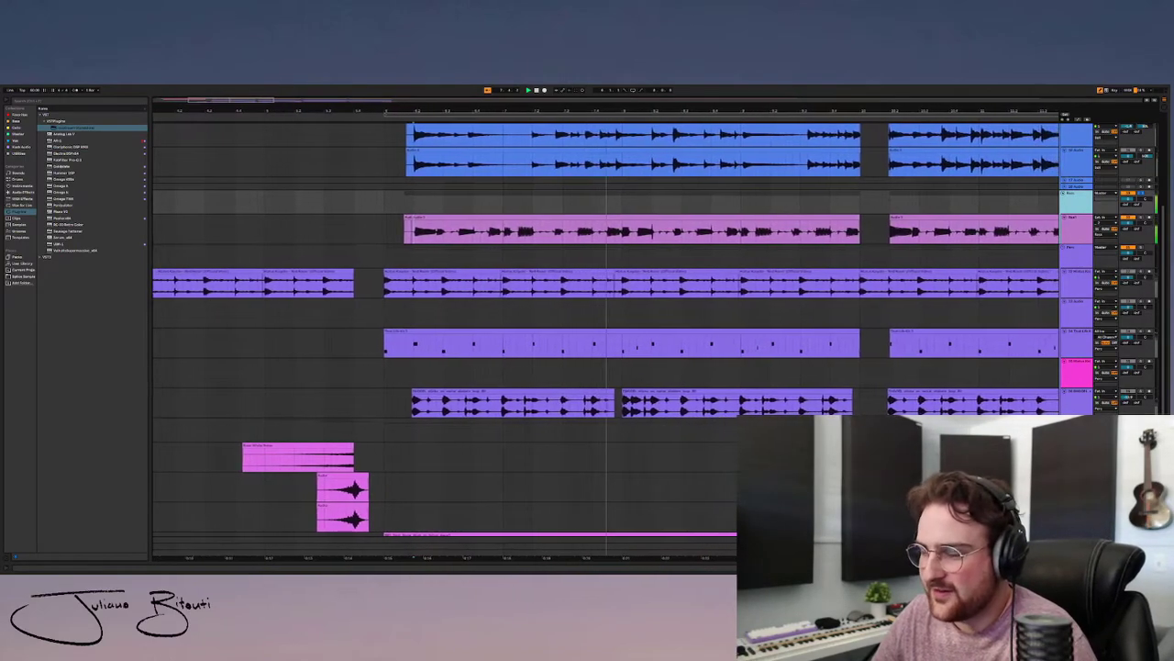
{"action": "key", "text": "ctrl+alt+l"}
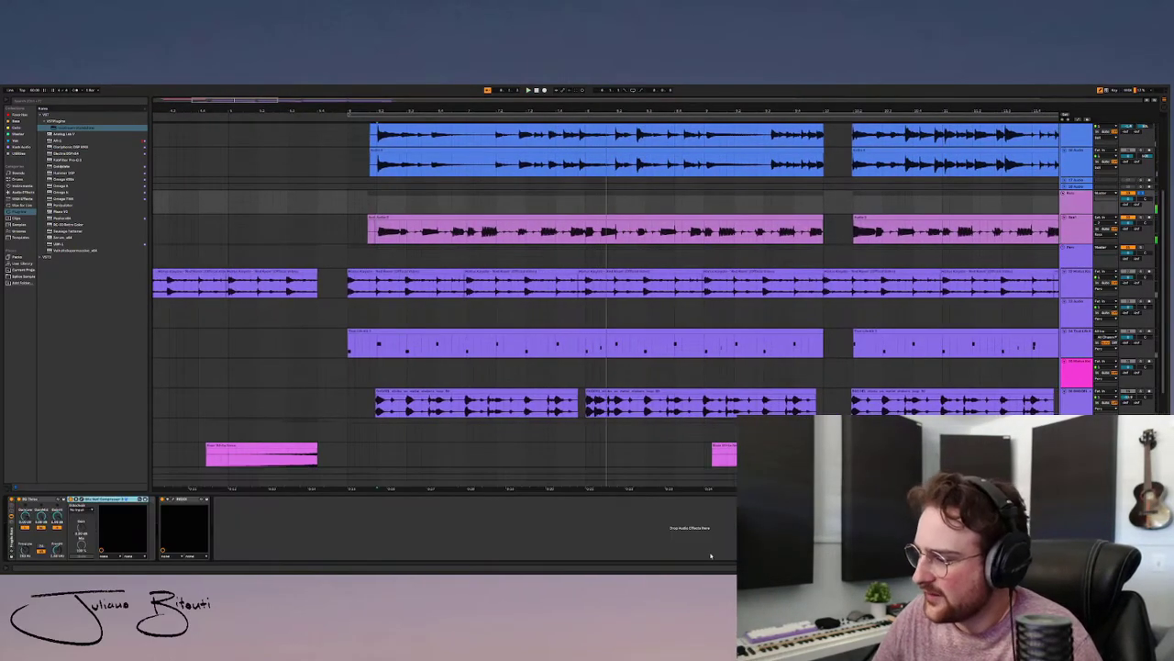
{"action": "left_click", "coordinate": [80, 501]}
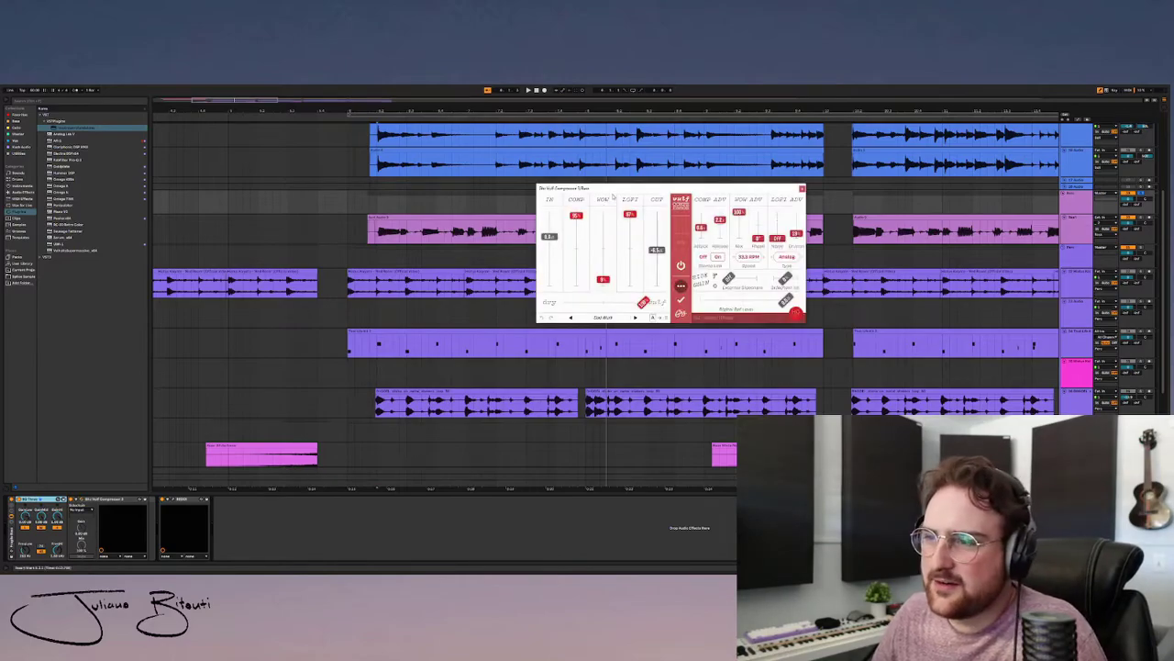
{"action": "left_click_drag", "start_coordinate": [605, 188], "coordinate": [623, 177]}
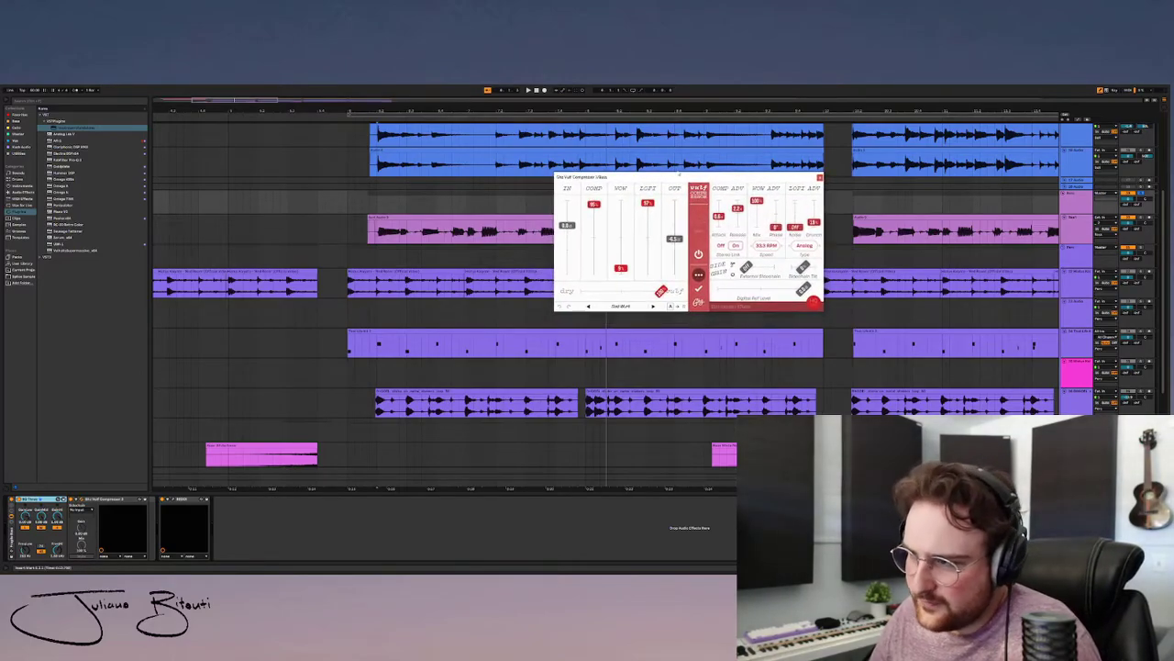
{"action": "left_click_drag", "start_coordinate": [655, 184], "coordinate": [650, 179]}
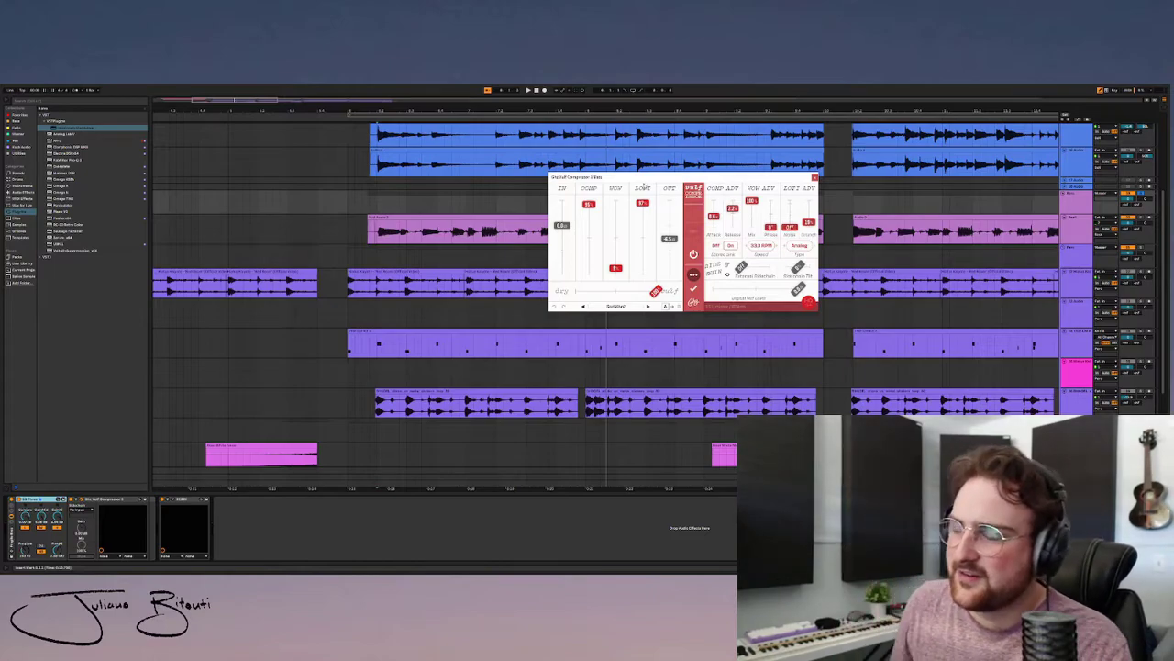
{"action": "left_click", "coordinate": [158, 501]}
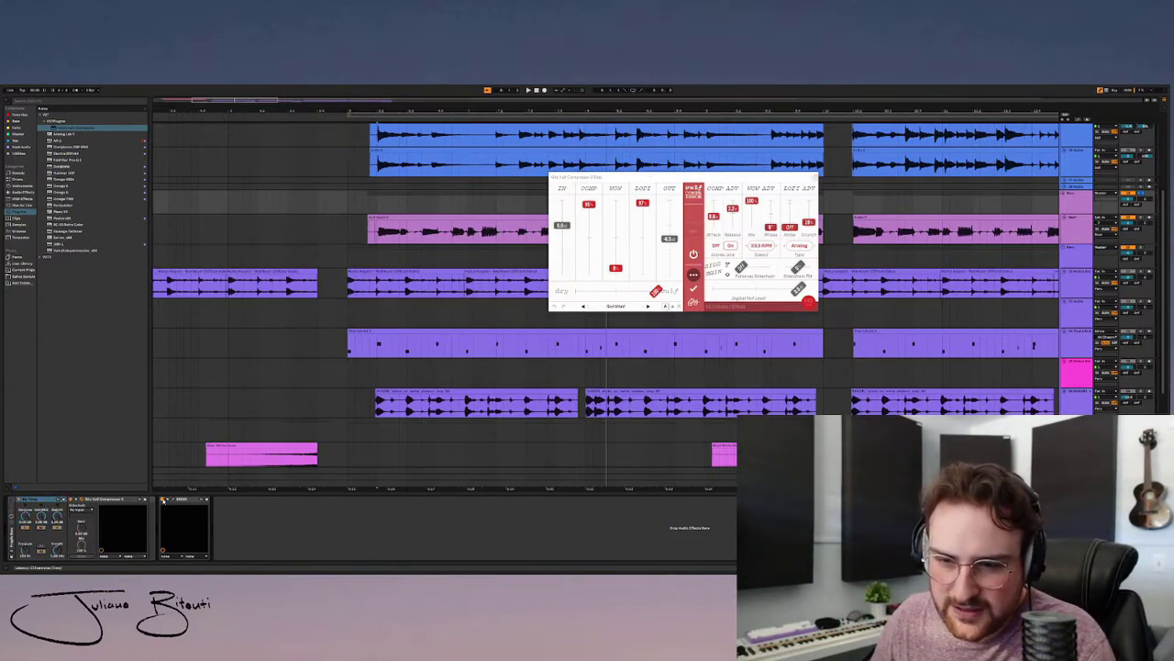
- Replay the first bass clip from its start with the group's Vulf Compressor in view, and move the compressor window aside
{"action": "left_click", "coordinate": [371, 235]}
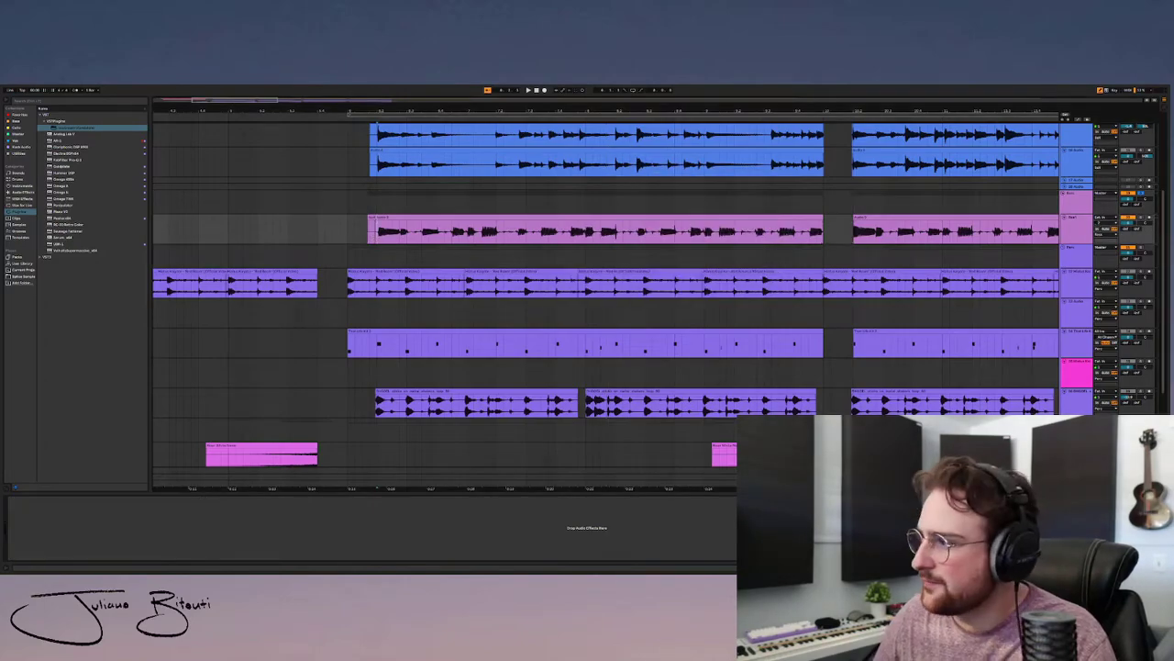
{"action": "key", "text": "space"}
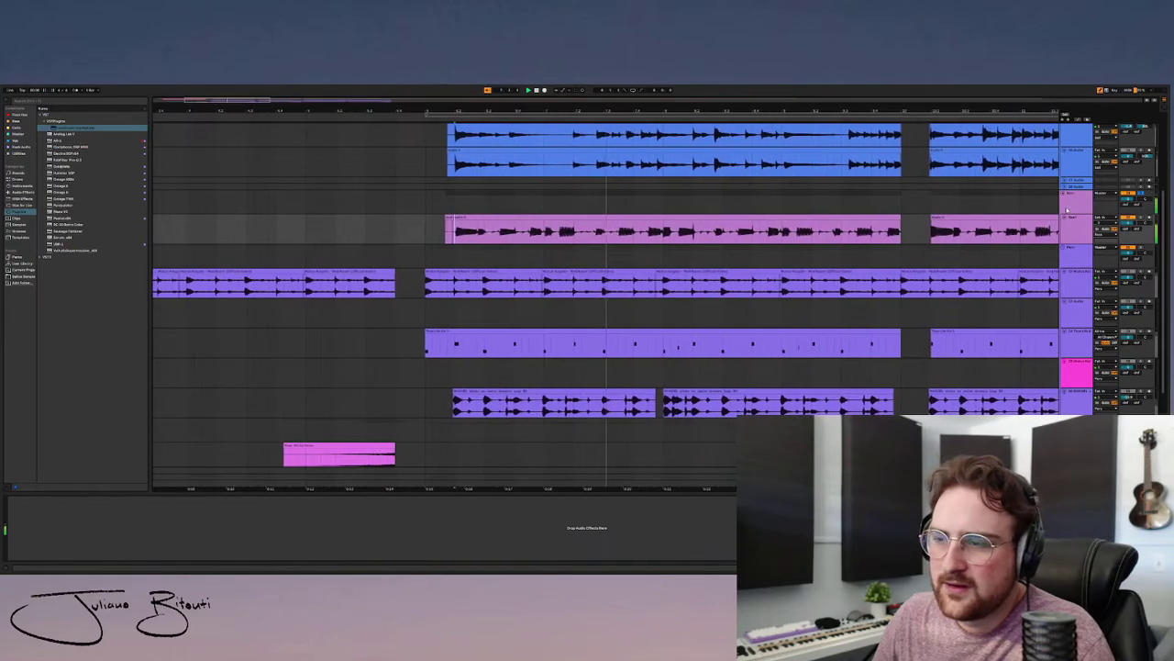
{"action": "left_click", "coordinate": [1066, 209]}
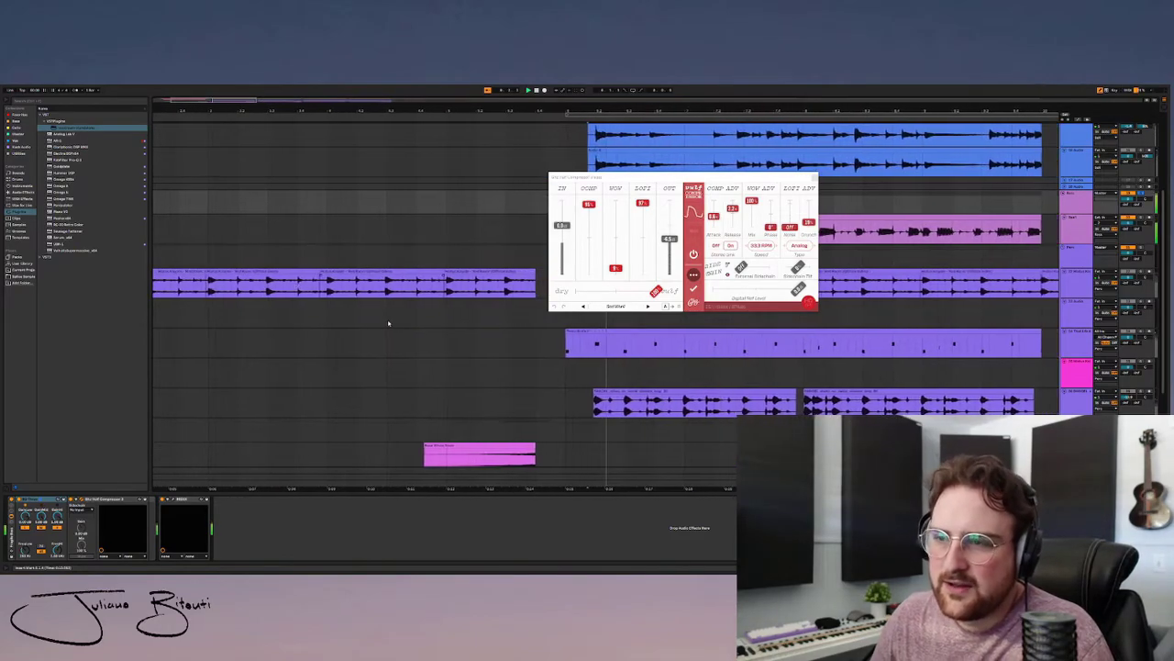
{"action": "left_click_drag", "start_coordinate": [675, 178], "coordinate": [804, 179]}
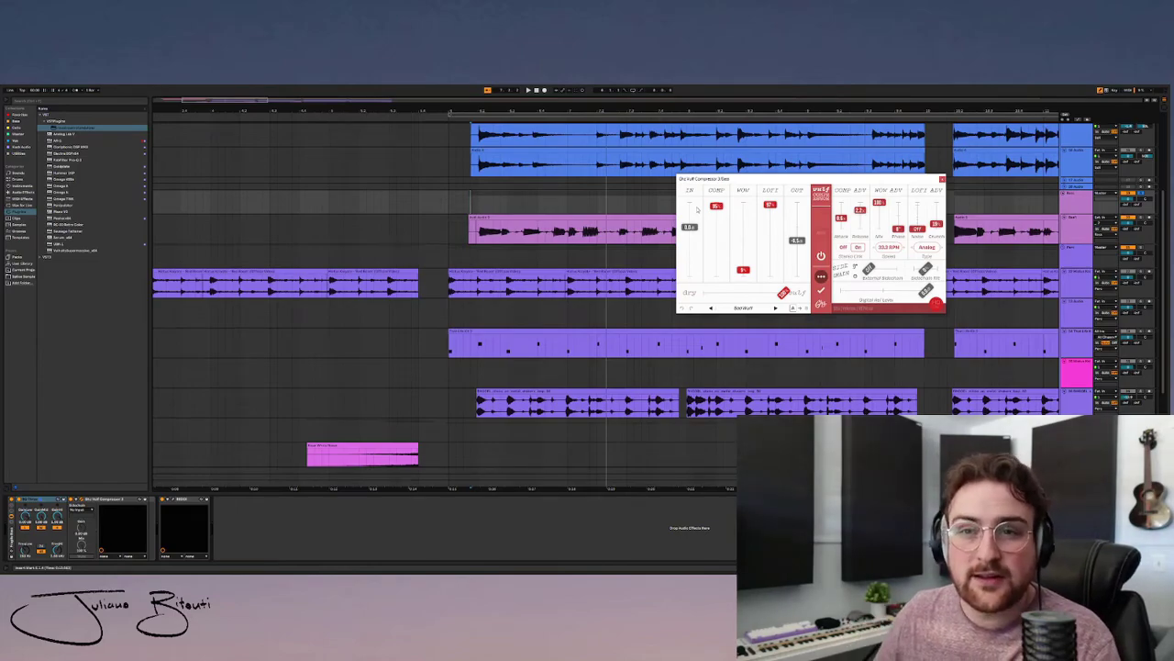
{"action": "left_click_drag", "start_coordinate": [738, 181], "coordinate": [727, 181]}
- Open the REDDI tube direct box on the bass group and place it beside the Vulf Compressor
{"action": "left_click", "coordinate": [172, 501]}
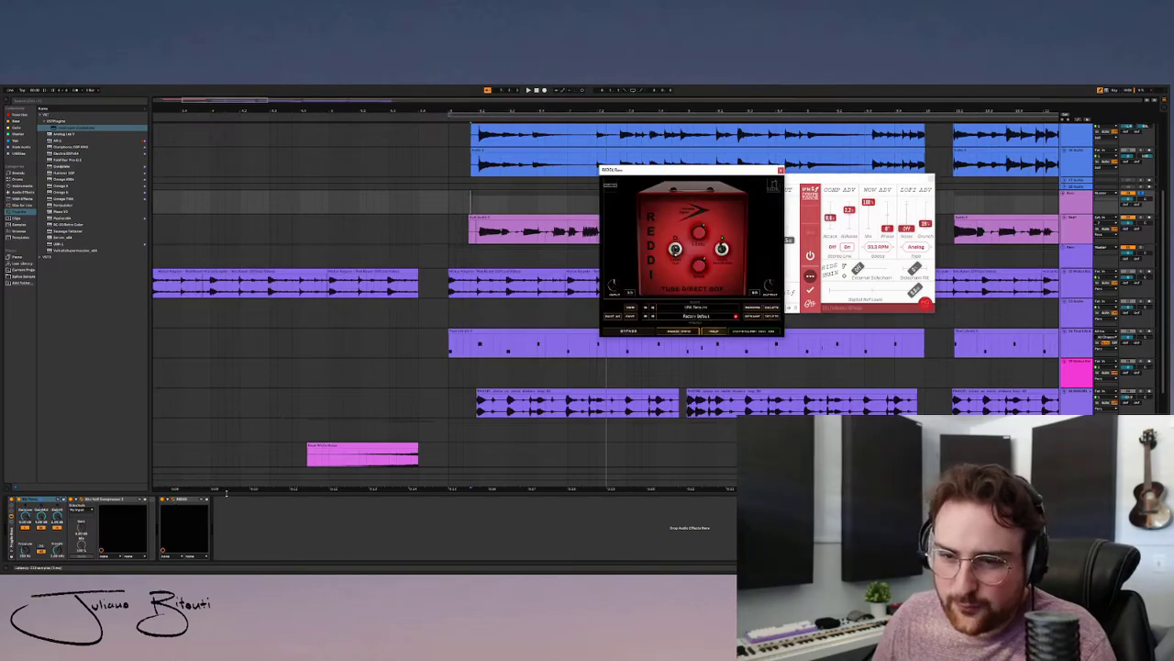
{"action": "left_click_drag", "start_coordinate": [595, 169], "coordinate": [519, 169]}
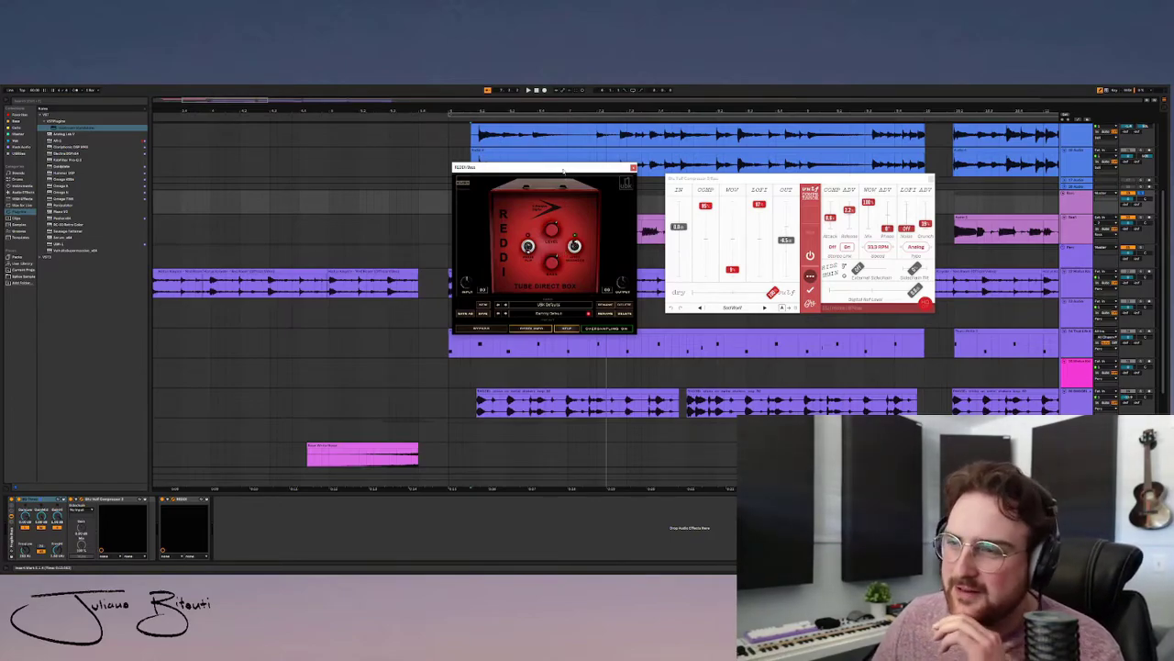
{"action": "left_click_drag", "start_coordinate": [563, 170], "coordinate": [567, 174]}
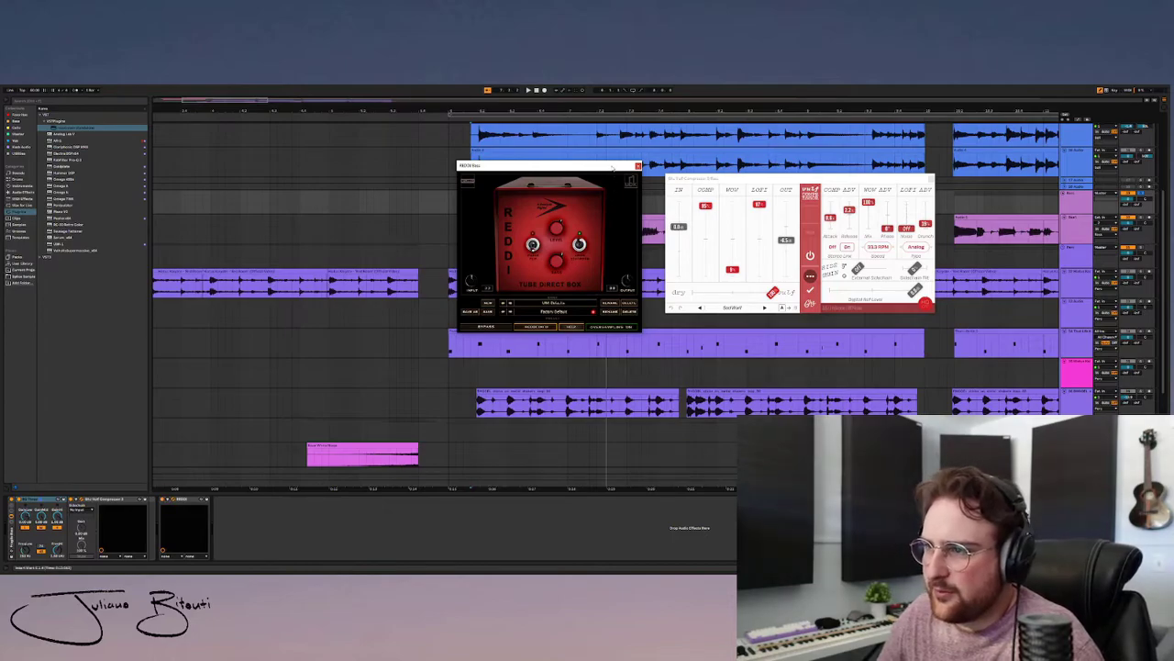
- Audition the bass group from its first clip with the REDDI window open, and arrange both plug-in windows side by side
{"action": "left_click_drag", "start_coordinate": [493, 167], "coordinate": [681, 185]}
{"action": "left_click", "coordinate": [469, 232]}
{"action": "key", "text": "Up"}
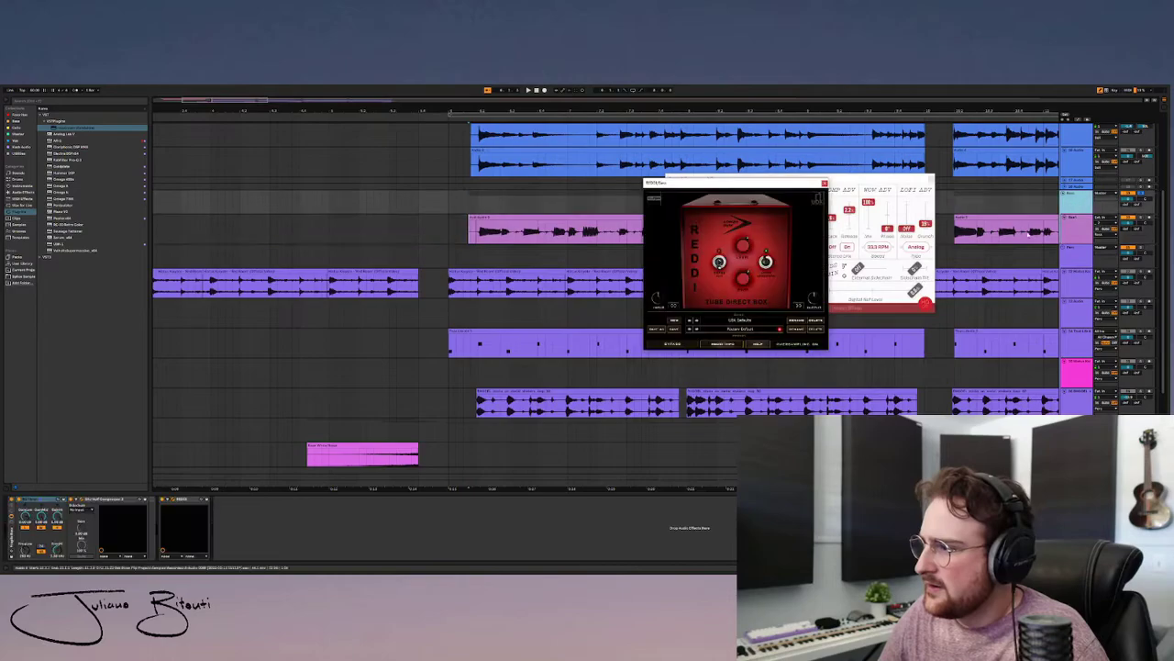
{"action": "key", "text": "space"}
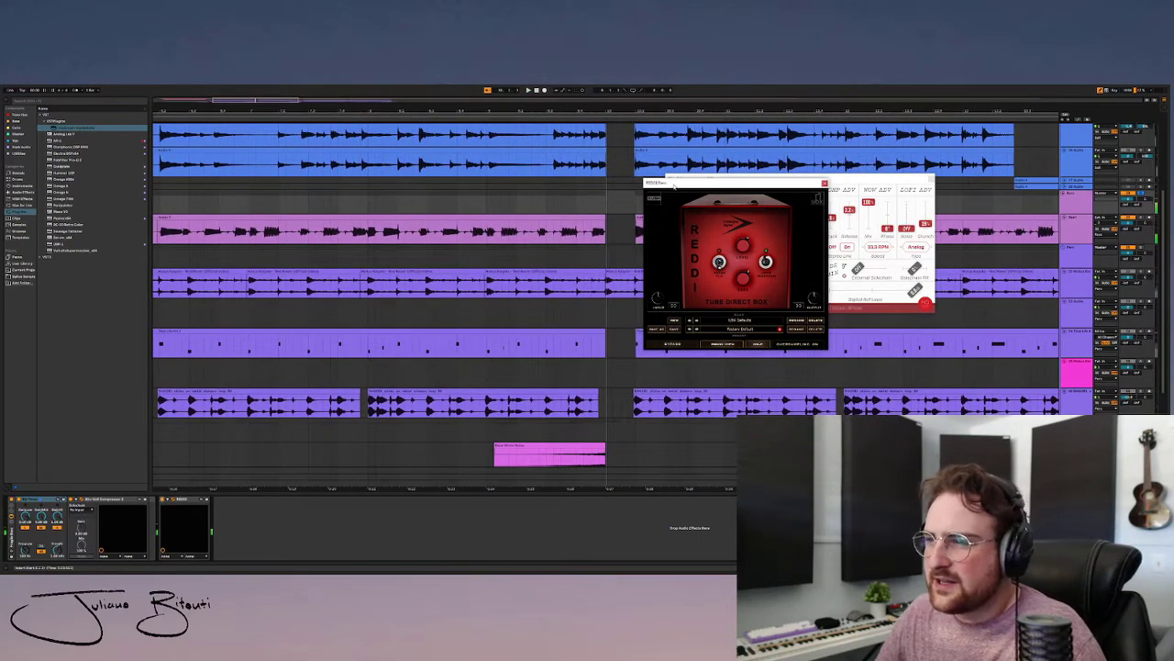
{"action": "left_click_drag", "start_coordinate": [810, 182], "coordinate": [647, 182]}
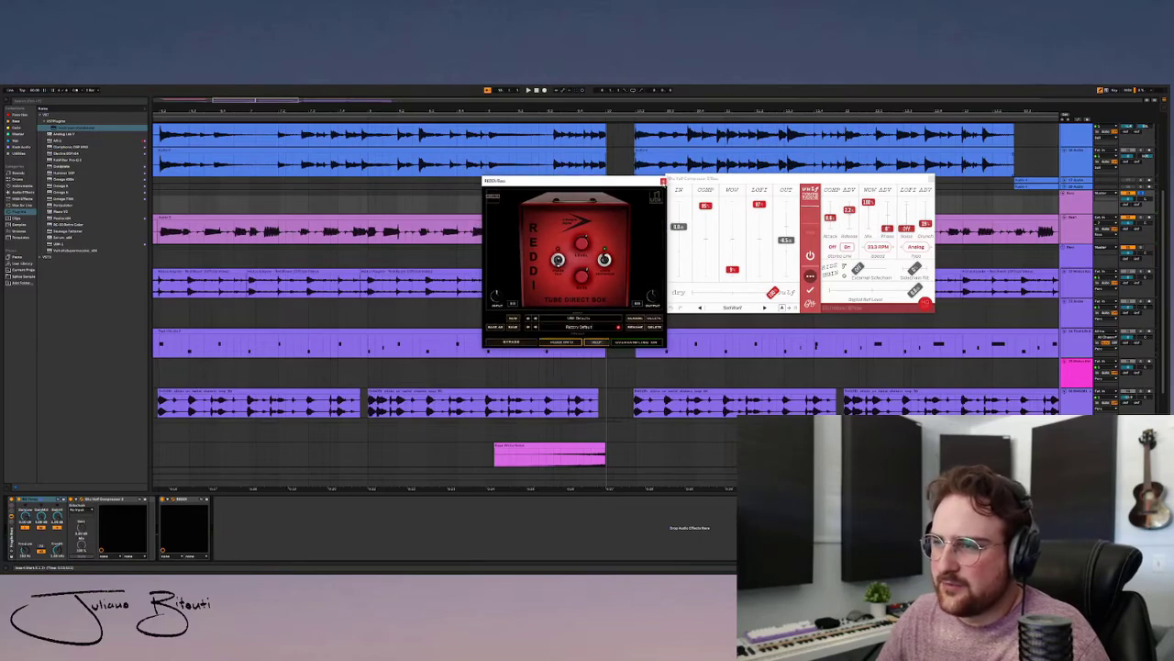
- Close the REDDI and Vulf Compressor windows of the bass group
{"action": "left_click", "coordinate": [663, 181]}
{"action": "left_click_drag", "start_coordinate": [730, 182], "coordinate": [707, 186]}
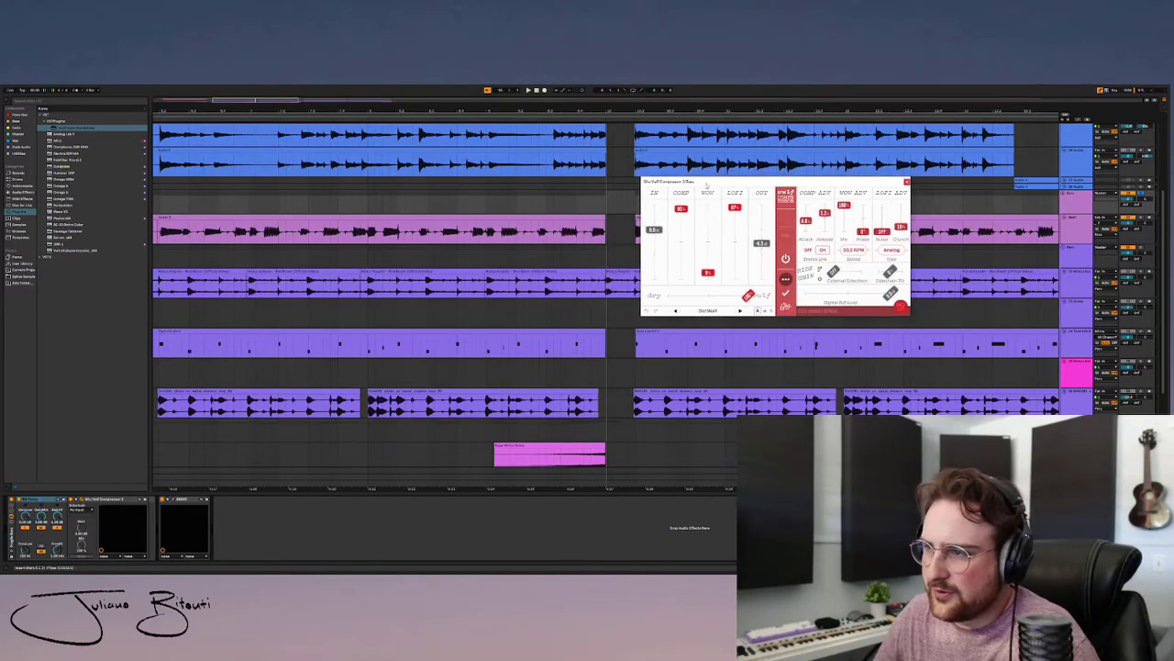
{"action": "left_click", "coordinate": [906, 182]}
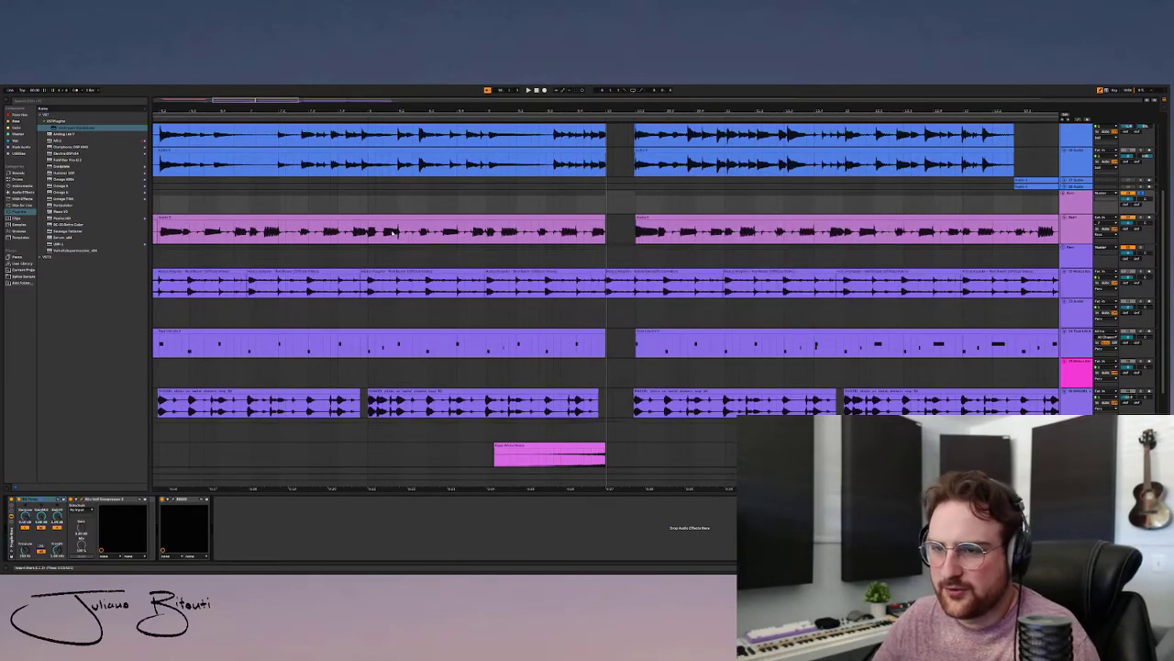
- Place the insert marker at the start of the first blue clips and solo the blue group in place of the bass group
{"action": "scroll", "coordinate": [338, 243], "scroll_direction": "down", "scroll_amount": 3}
{"action": "scroll", "coordinate": [304, 253], "scroll_direction": "up", "scroll_amount": 5}
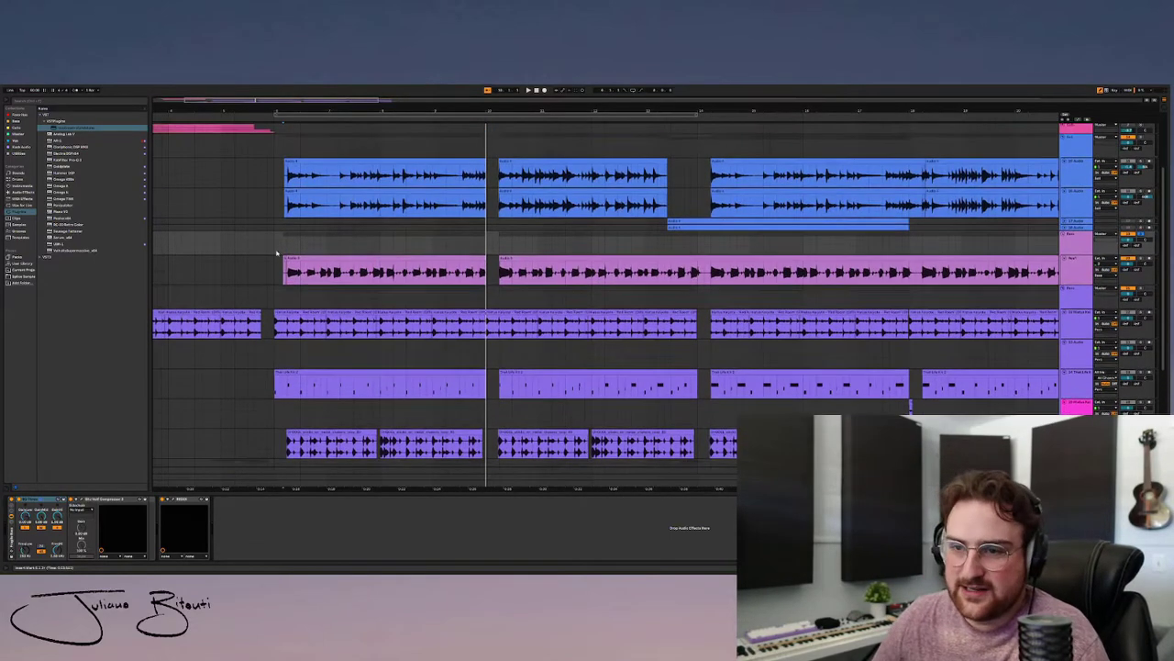
{"action": "scroll", "coordinate": [288, 252], "scroll_direction": "up", "scroll_amount": 3}
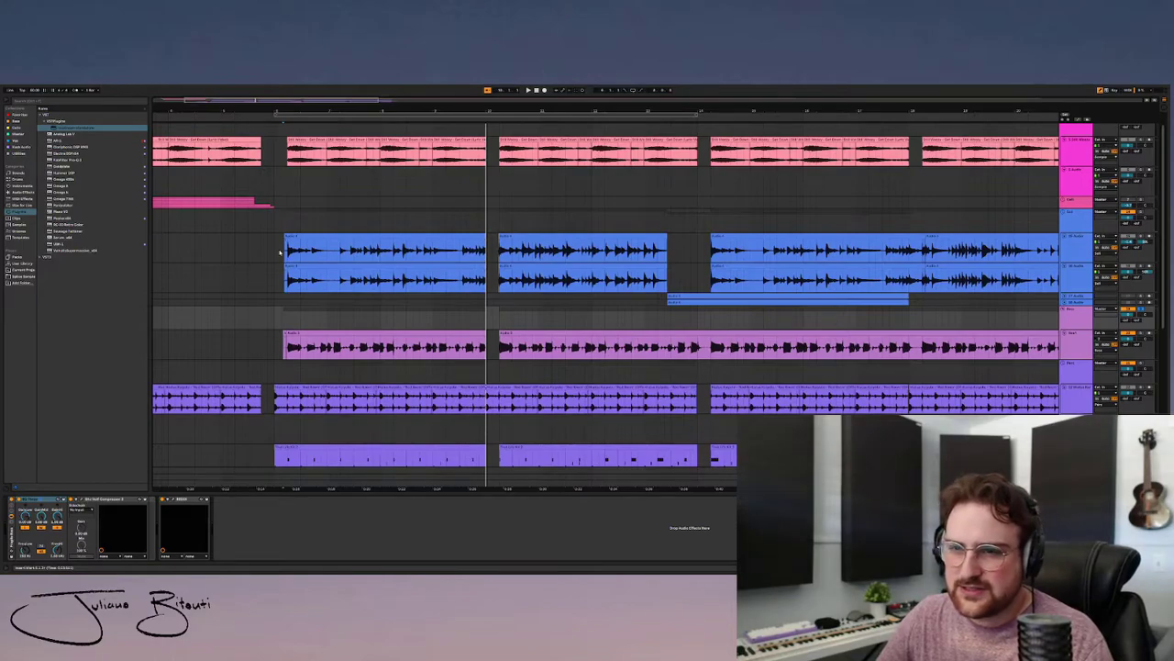
{"action": "left_click", "coordinate": [281, 255]}
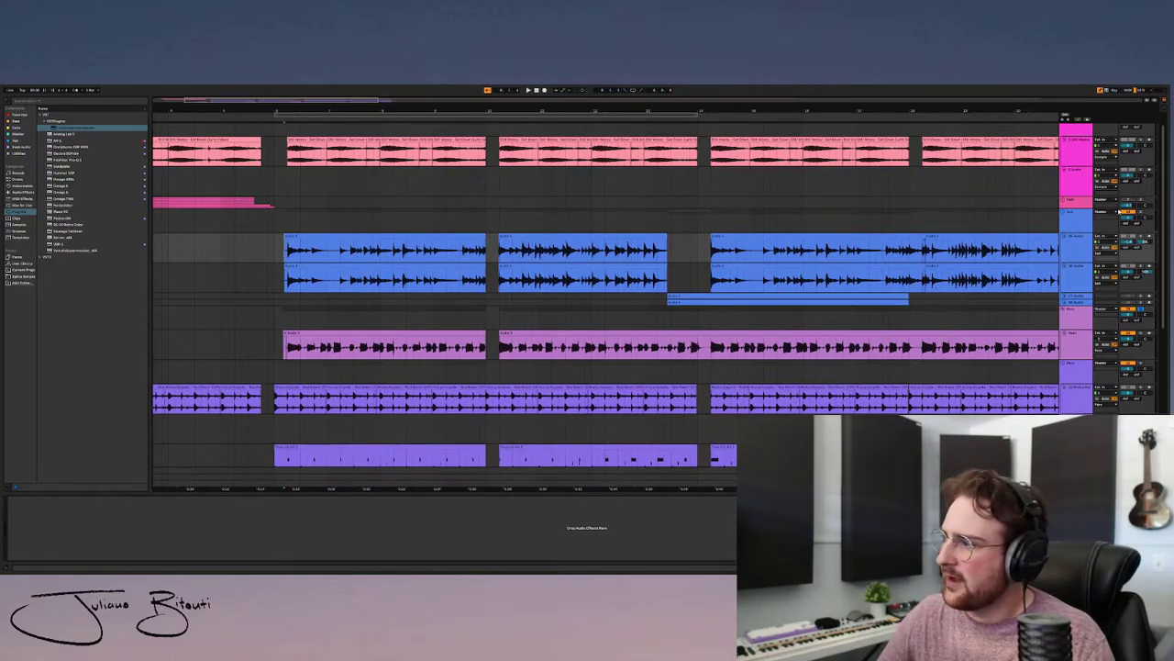
{"action": "scroll", "coordinate": [363, 308], "scroll_direction": "down", "scroll_amount": 1}
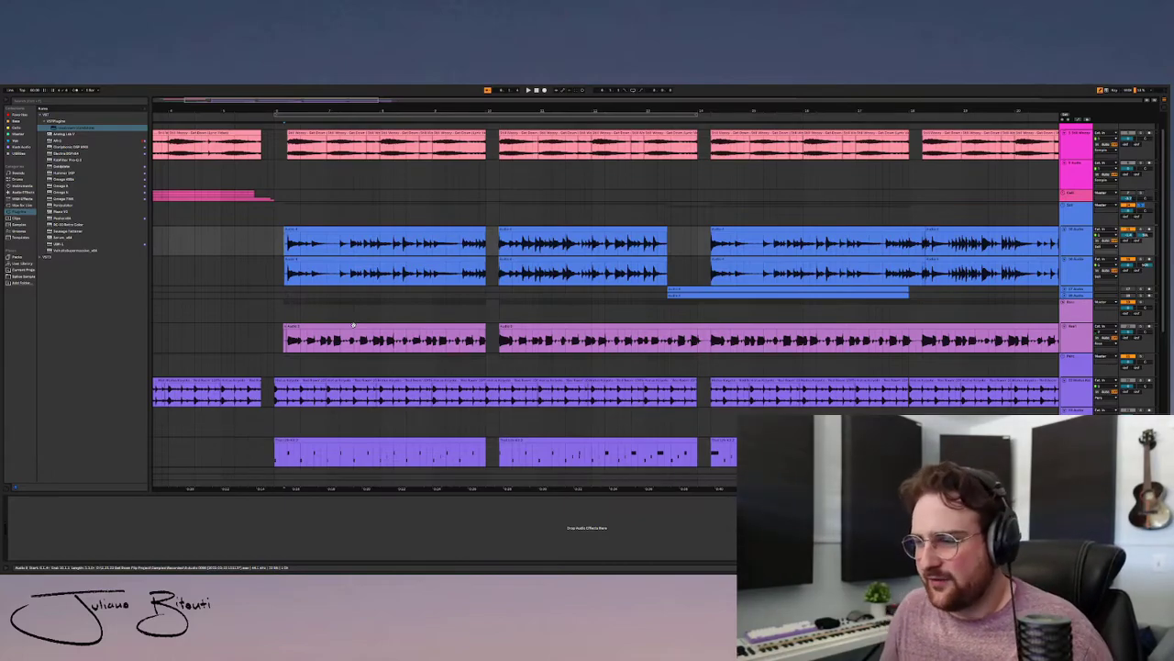
- Move the first clip of the second blue track onto a new audio track below it and extend it to the full recording
{"action": "key", "text": "minus"}
{"action": "key", "text": "minus"}
{"action": "left_click", "coordinate": [1078, 272]}
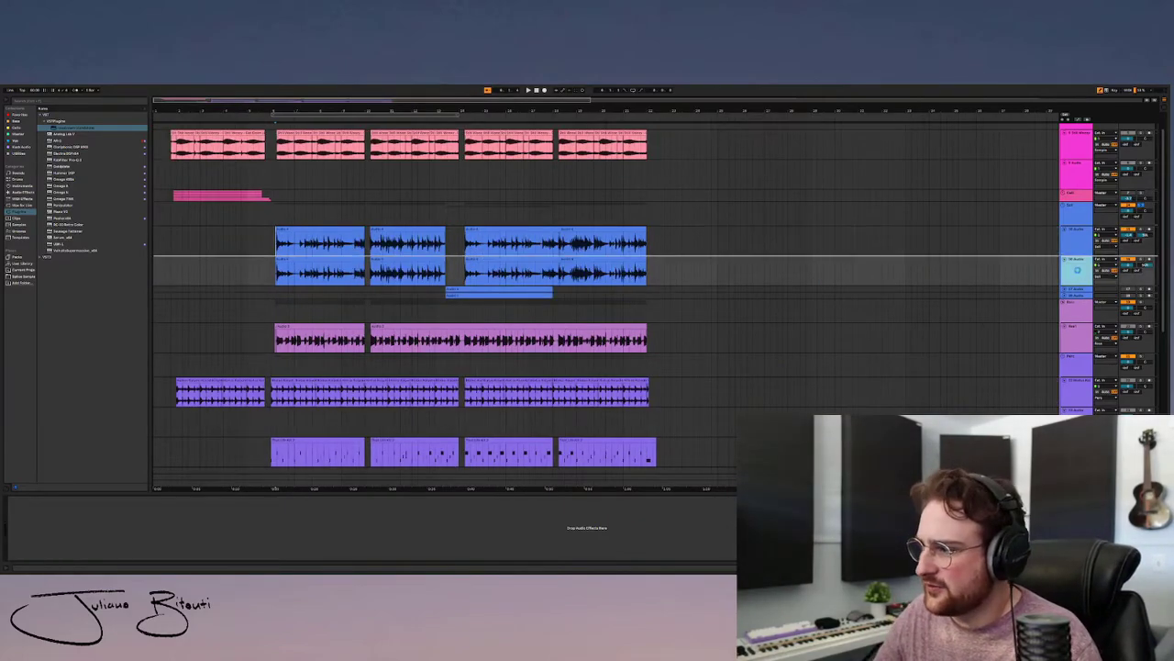
{"action": "key", "text": "ctrl+t"}
{"action": "left_click_drag", "start_coordinate": [337, 260], "coordinate": [658, 293]}
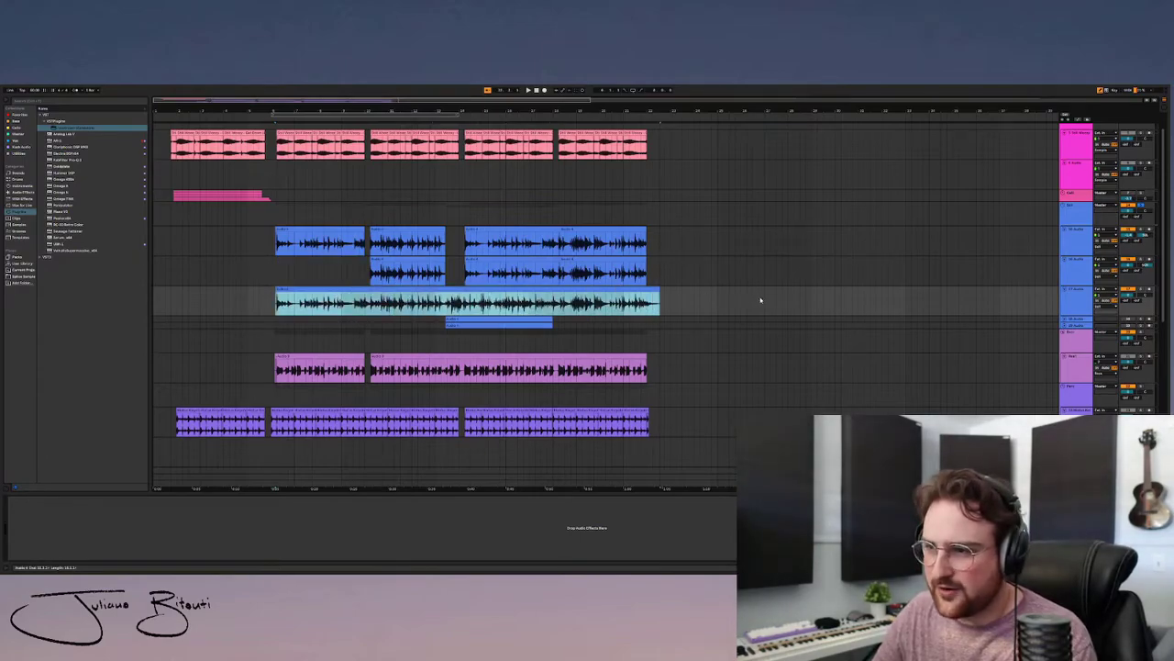
{"action": "left_click", "coordinate": [275, 303]}
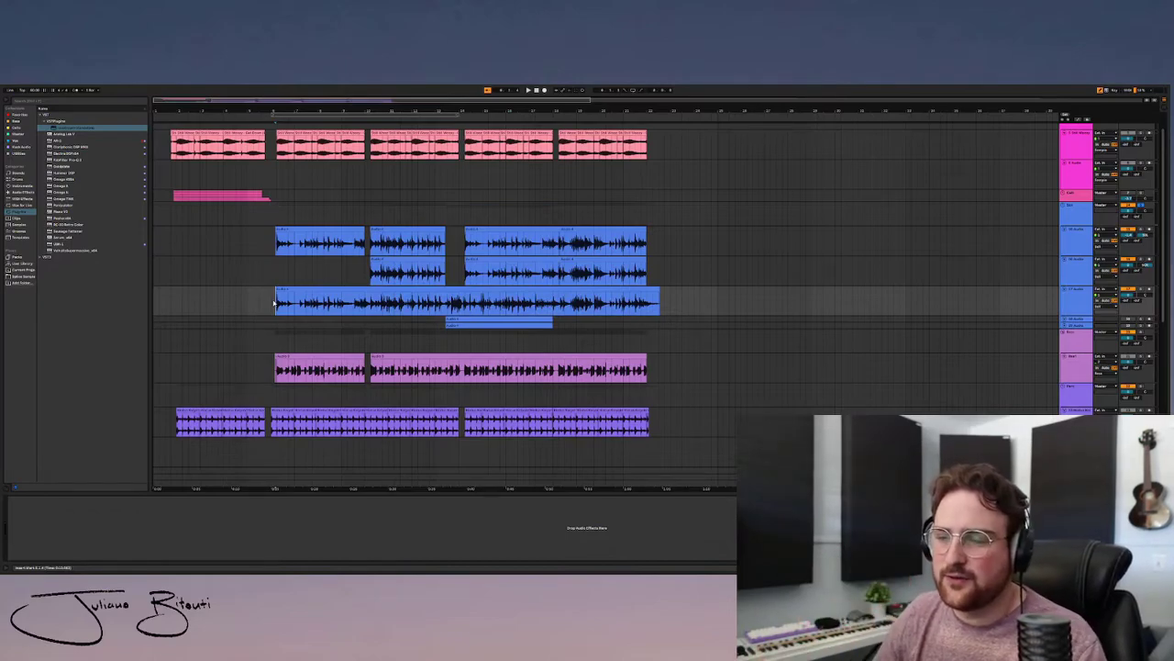
- Highlight the entire extended recording, and undo the clip extension and the temporary audio track
{"action": "left_click_drag", "start_coordinate": [275, 303], "coordinate": [671, 301]}
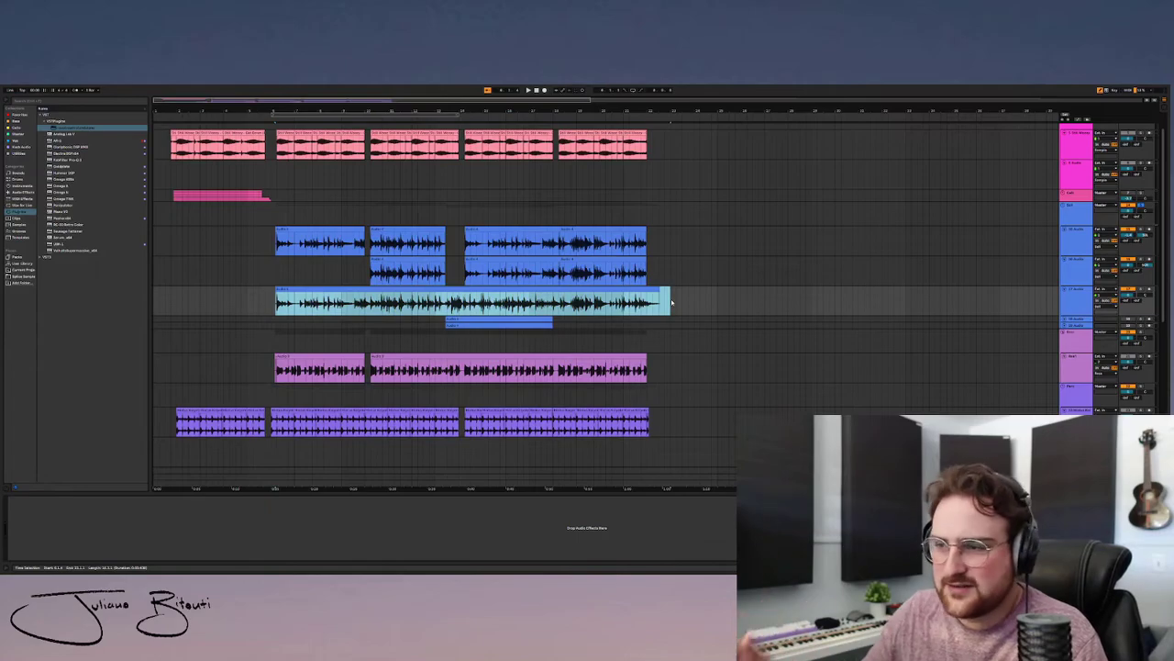
{"action": "key", "text": "Delete"}
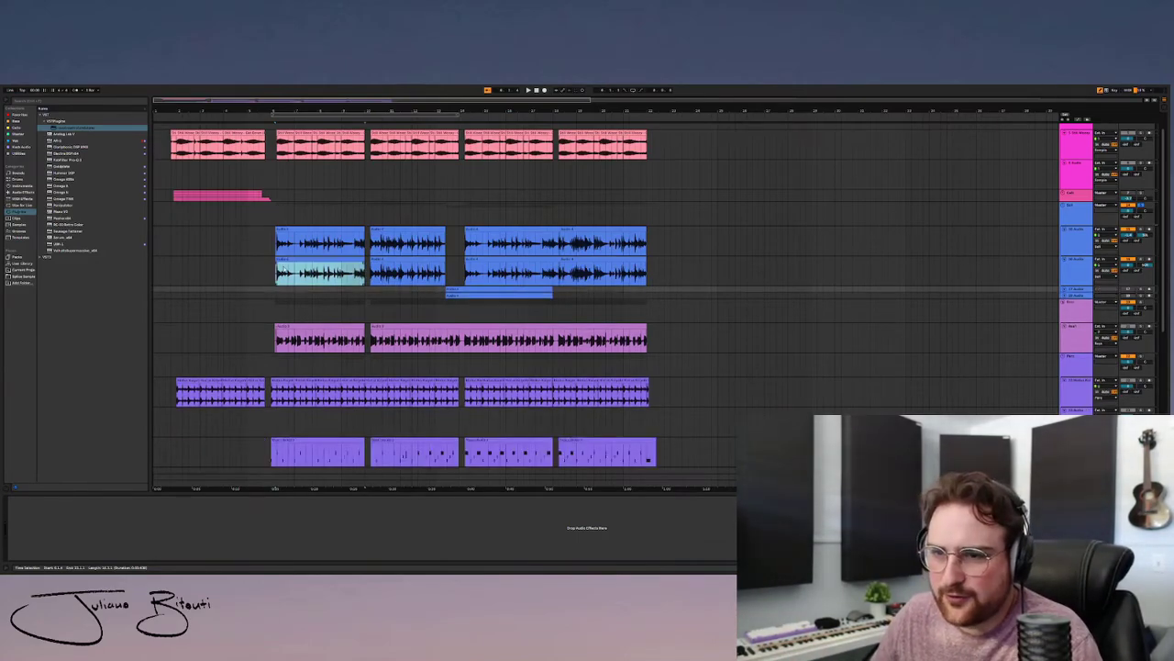
{"action": "scroll", "coordinate": [284, 272], "scroll_direction": "up", "scroll_amount": 3}
{"action": "scroll", "coordinate": [285, 272], "scroll_direction": "down", "scroll_amount": 3}
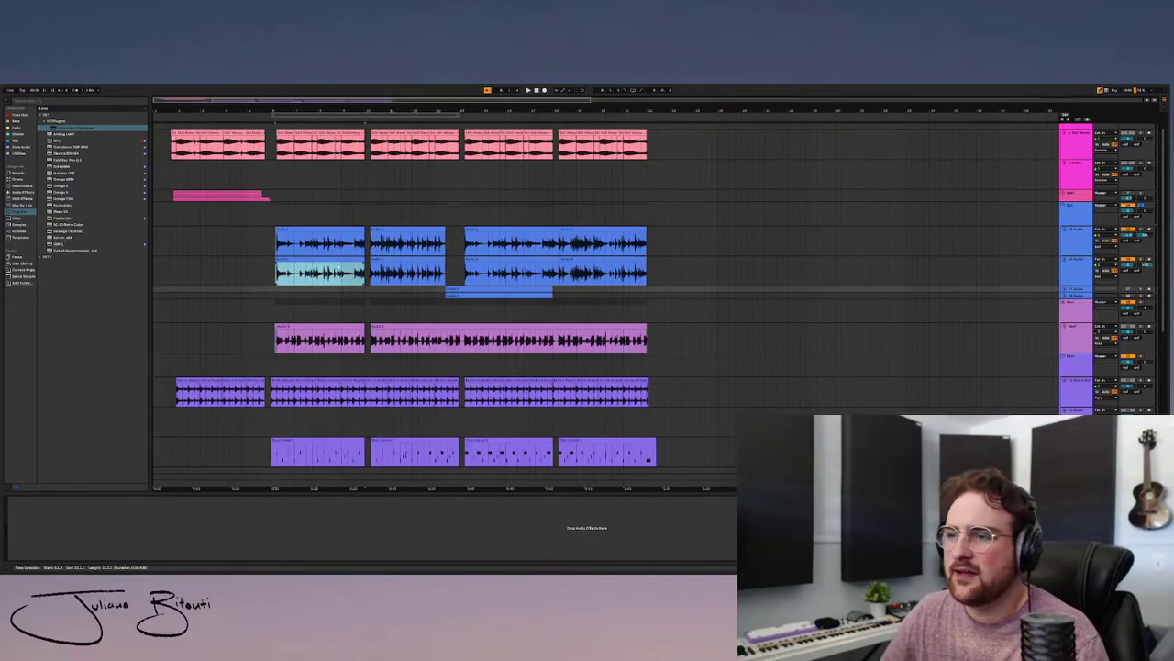
- Step through the clips on the first blue track to compare the sections, including the gap before the third clip
{"action": "key", "text": "Up"}
{"action": "left_click", "coordinate": [503, 231]}
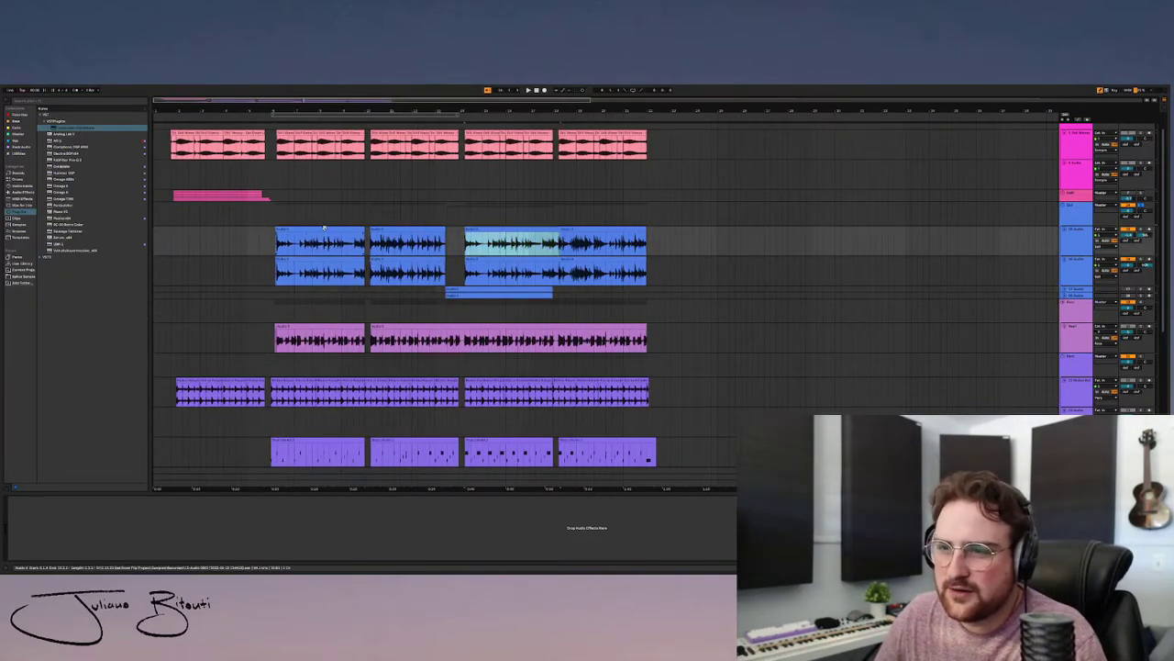
{"action": "left_click", "coordinate": [356, 229]}
{"action": "left_click", "coordinate": [502, 231]}
{"action": "left_click", "coordinate": [349, 231]}
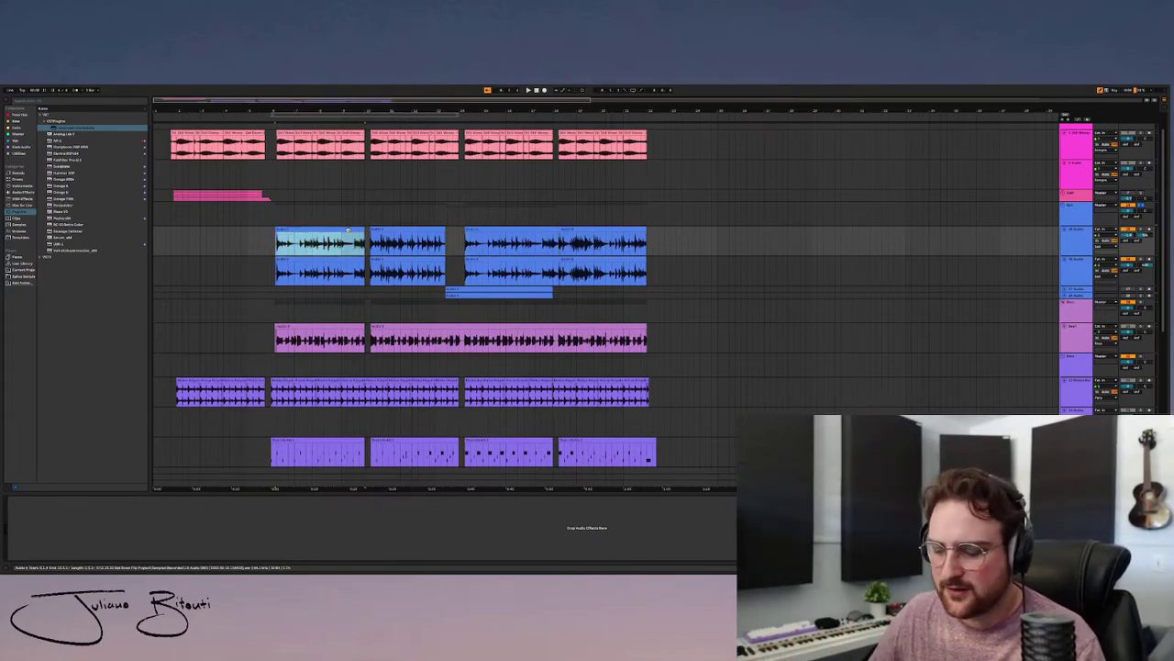
{"action": "key", "text": "Right"}
{"action": "key", "text": "Right"}
{"action": "key", "text": "Right"}
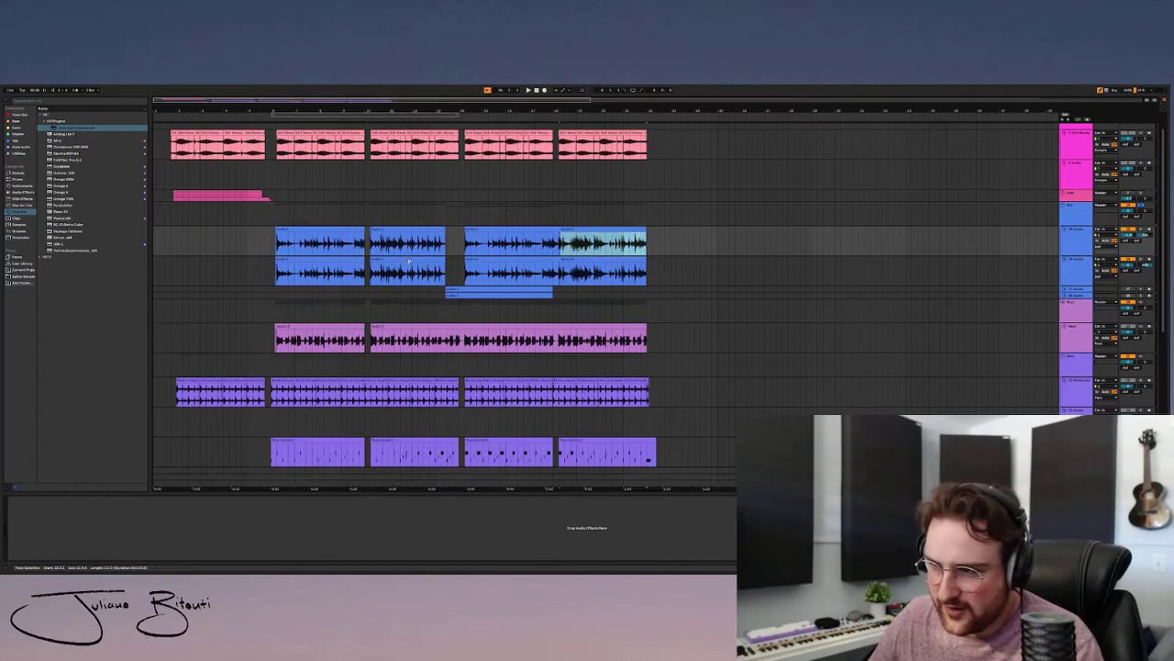
{"action": "key", "text": "Left"}
{"action": "key", "text": "Left"}
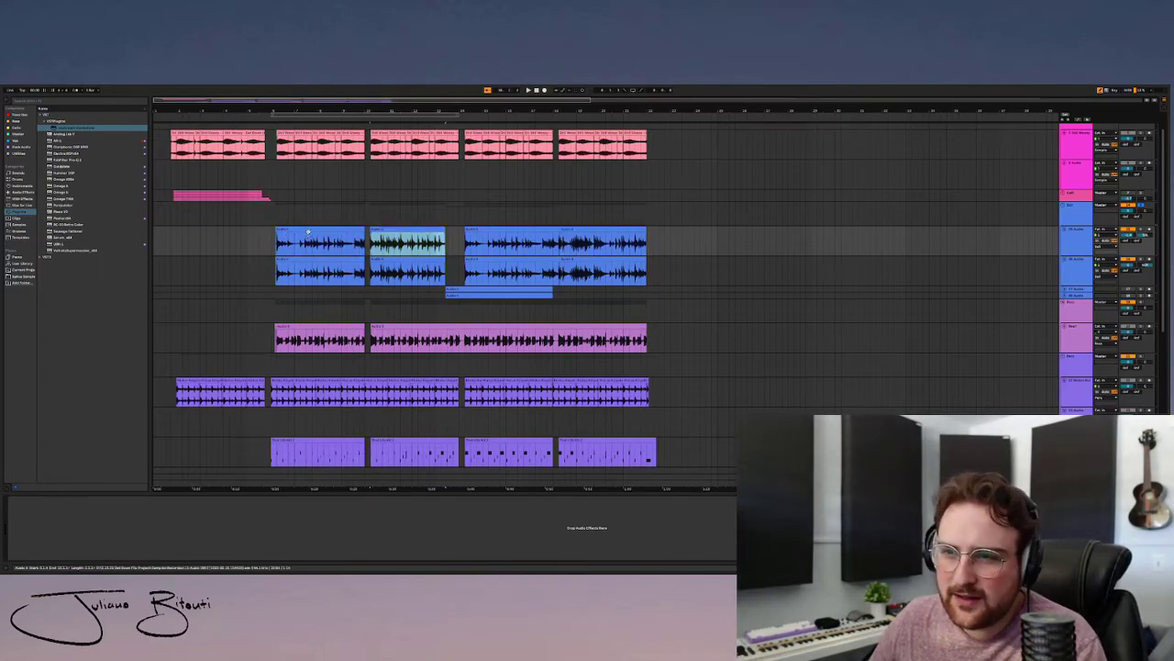
{"action": "left_click_drag", "start_coordinate": [447, 242], "coordinate": [560, 243]}
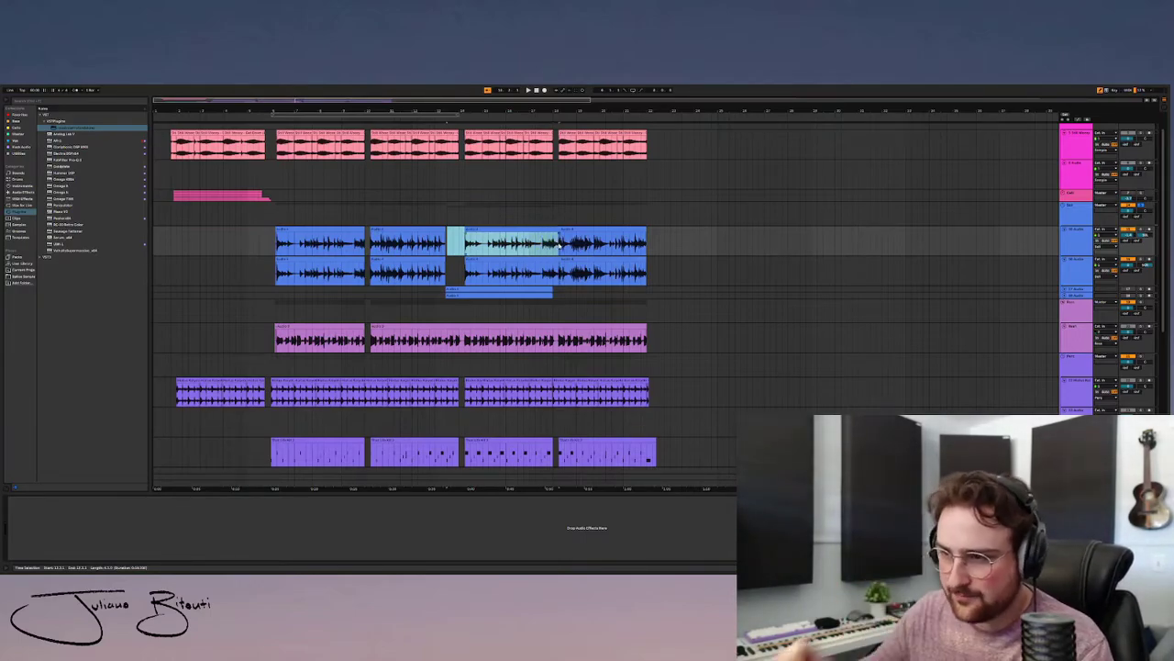
- Solo the first blue track and audition the transition from its third clip into its last clip
{"action": "left_click", "coordinate": [960, 231]}
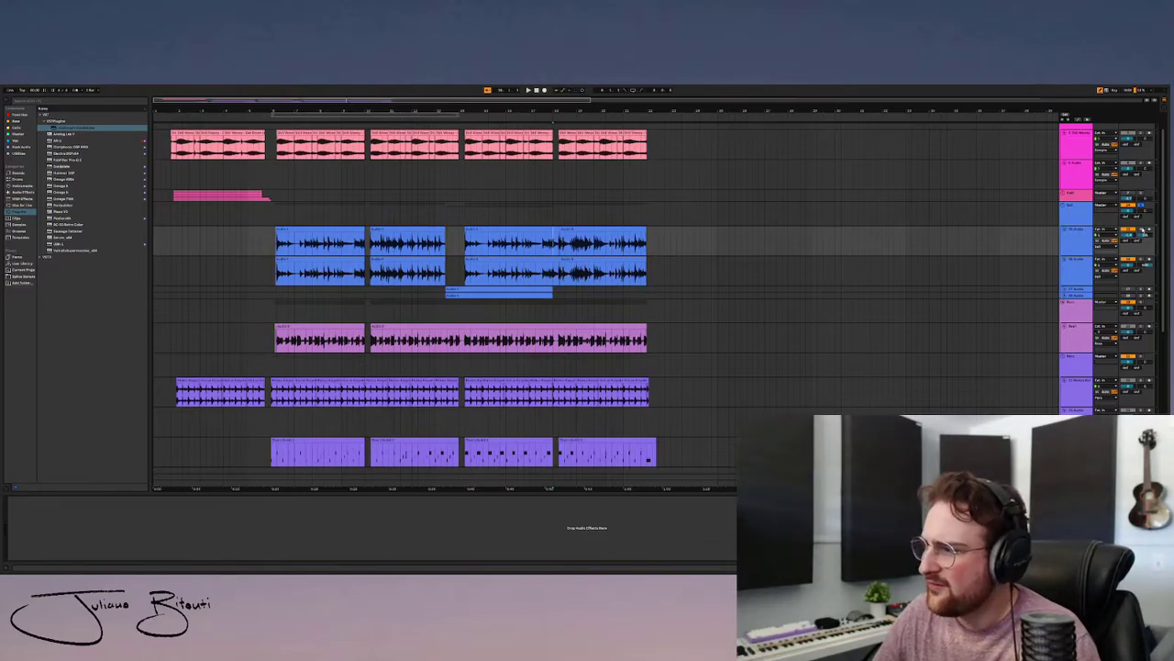
{"action": "key", "text": "space"}
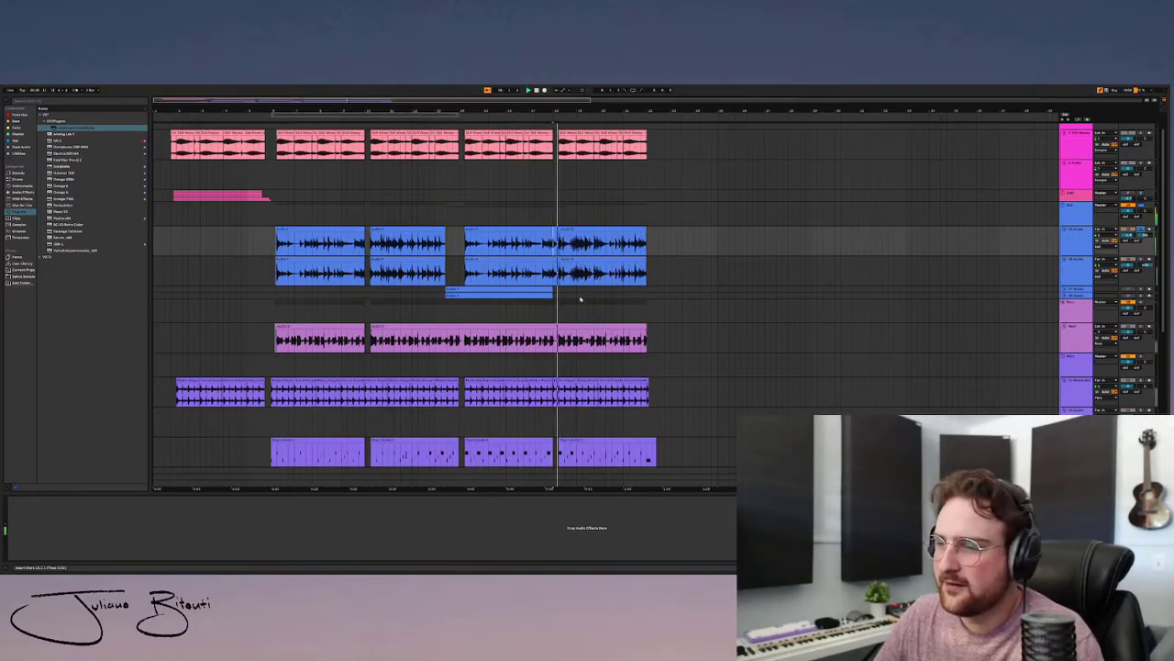
{"action": "scroll", "coordinate": [561, 262], "scroll_direction": "up", "scroll_amount": 6, "text": "ctrl"}
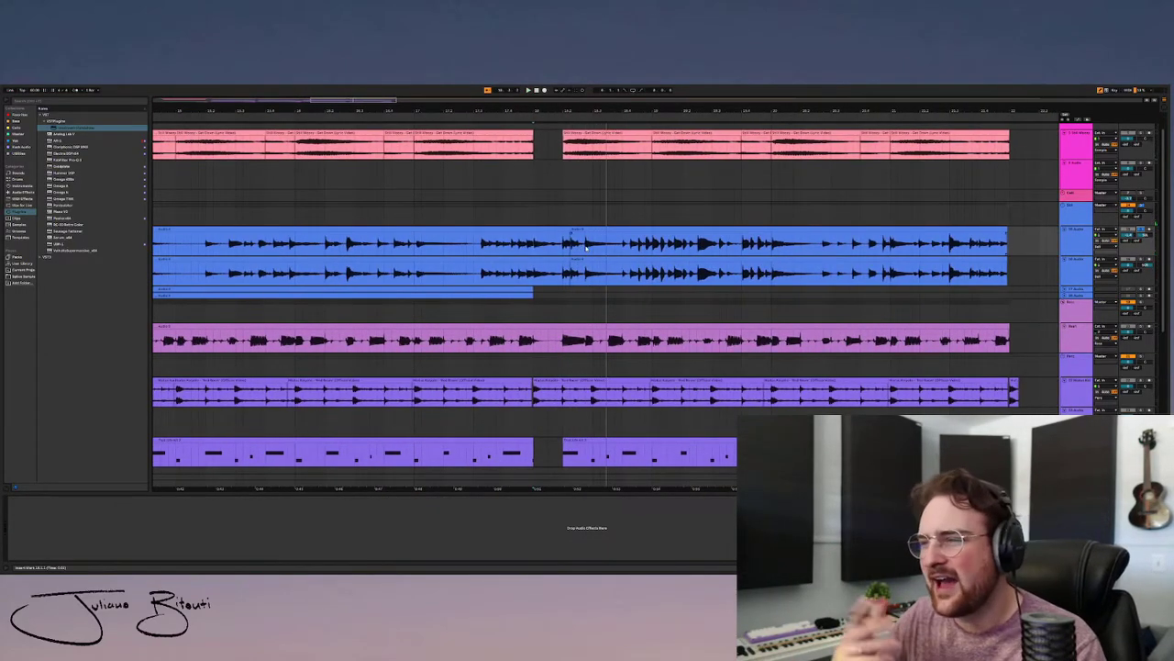
{"action": "scroll", "coordinate": [585, 247], "scroll_direction": "down", "scroll_amount": 6, "text": "ctrl"}
{"action": "key", "text": "space"}
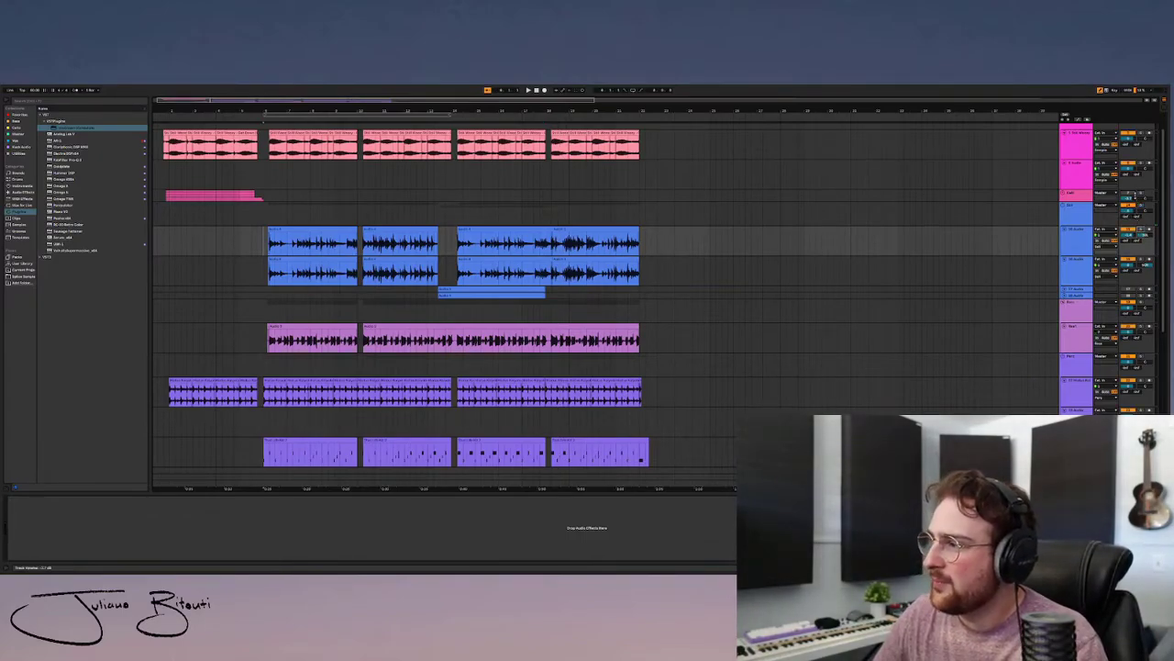
- Display the blue group's effects chain and return the insert marker to the start of the group's first clip
{"action": "left_click", "coordinate": [602, 243]}
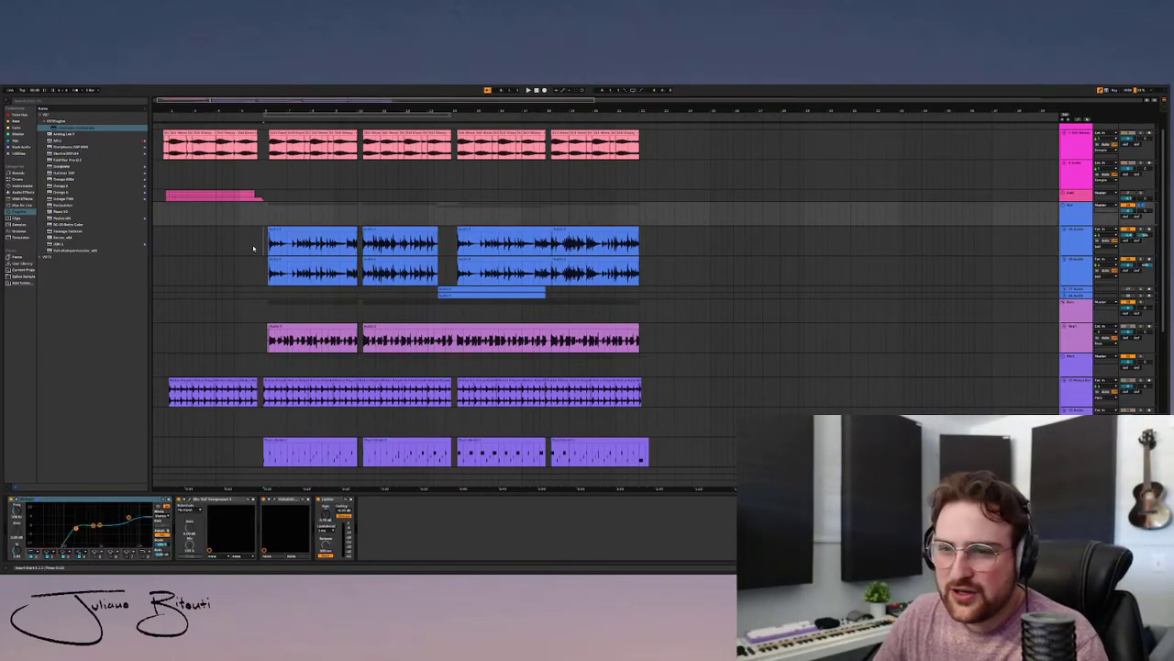
{"action": "left_click", "coordinate": [268, 248]}
{"action": "scroll", "coordinate": [268, 248], "scroll_direction": "up", "scroll_amount": 5, "text": "ctrl"}
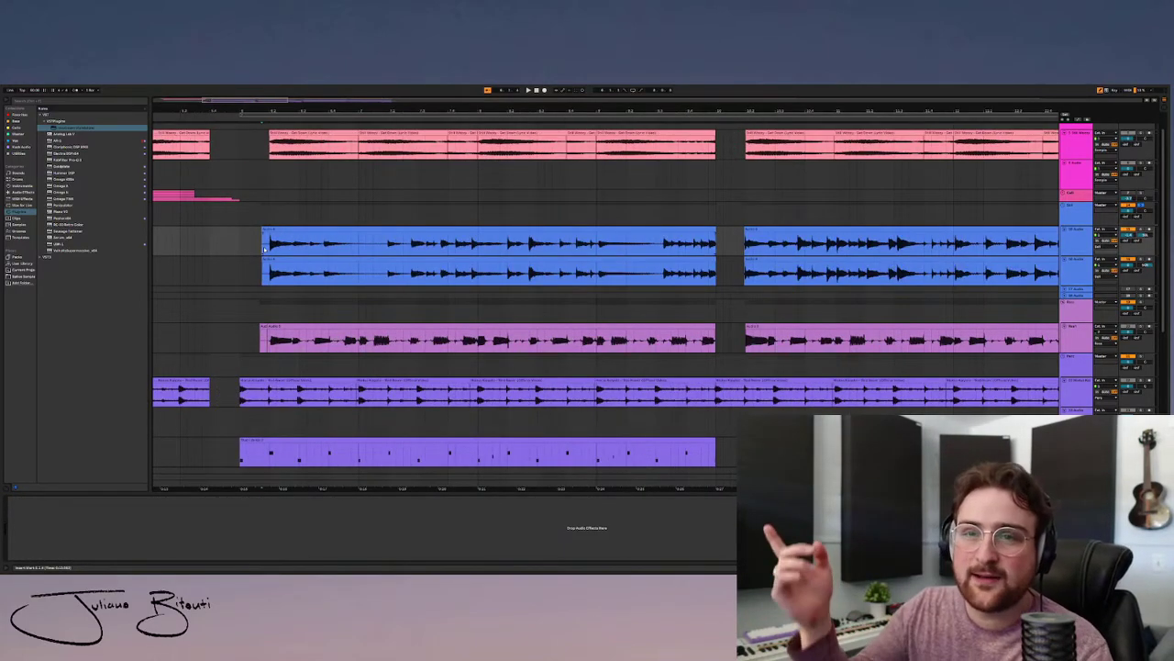
- Open the first clip of the second blue track and choose the Complex Pro warp mode
{"action": "left_click", "coordinate": [1076, 266]}
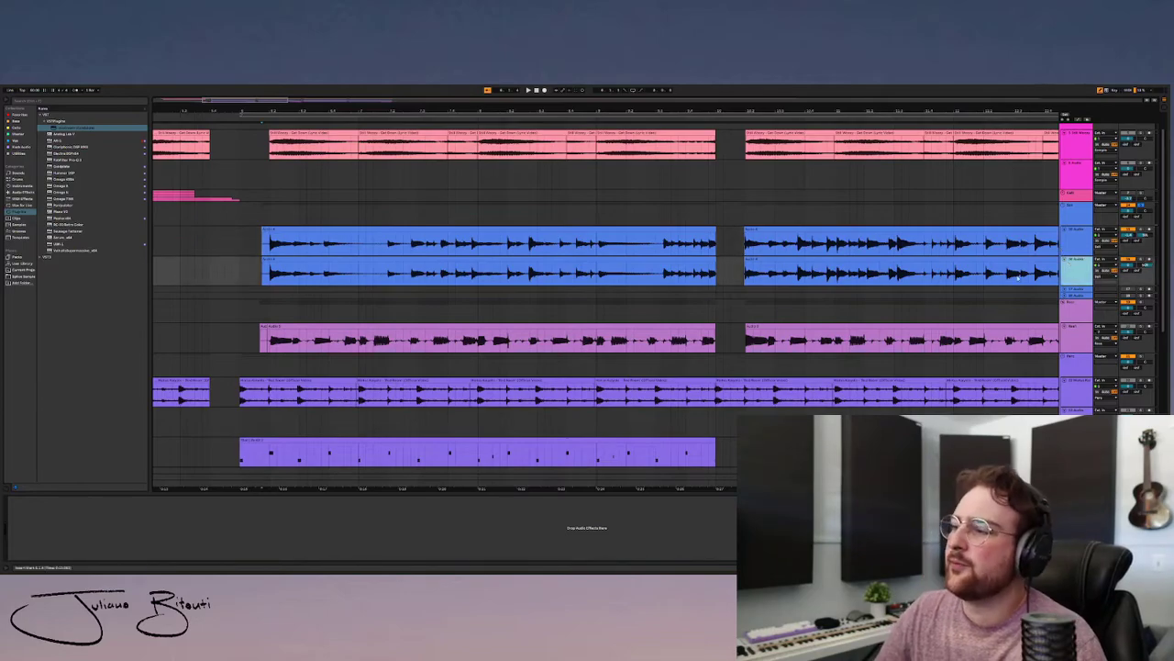
{"action": "double_click", "coordinate": [486, 272]}
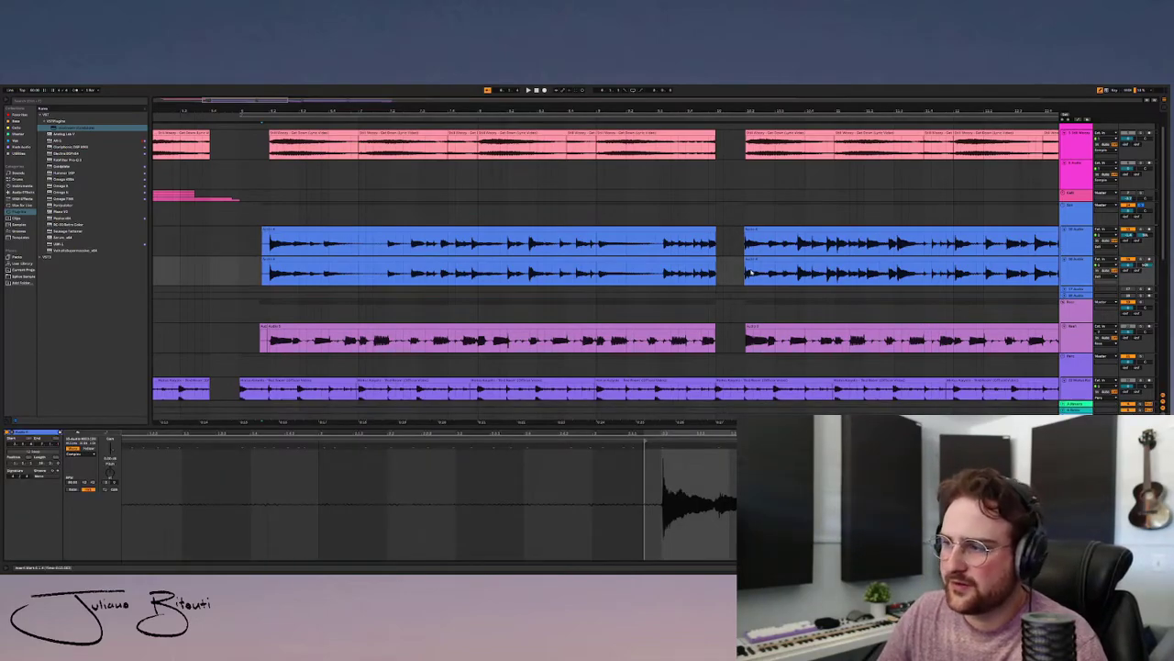
{"action": "left_click", "coordinate": [83, 453]}
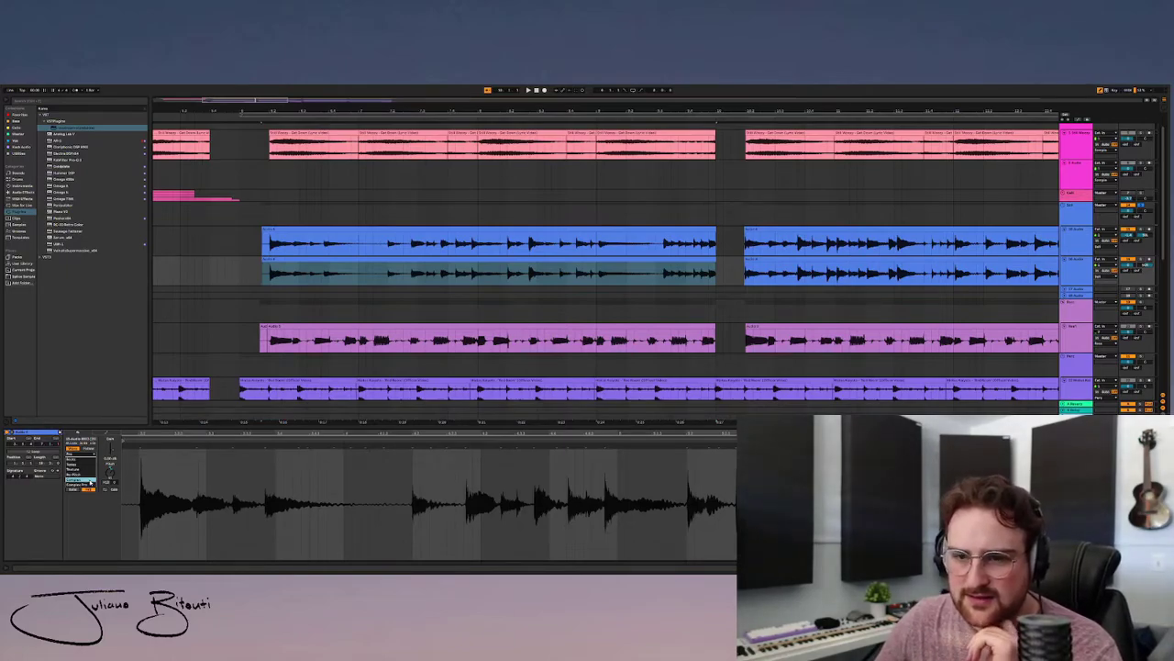
{"action": "left_click", "coordinate": [90, 481]}
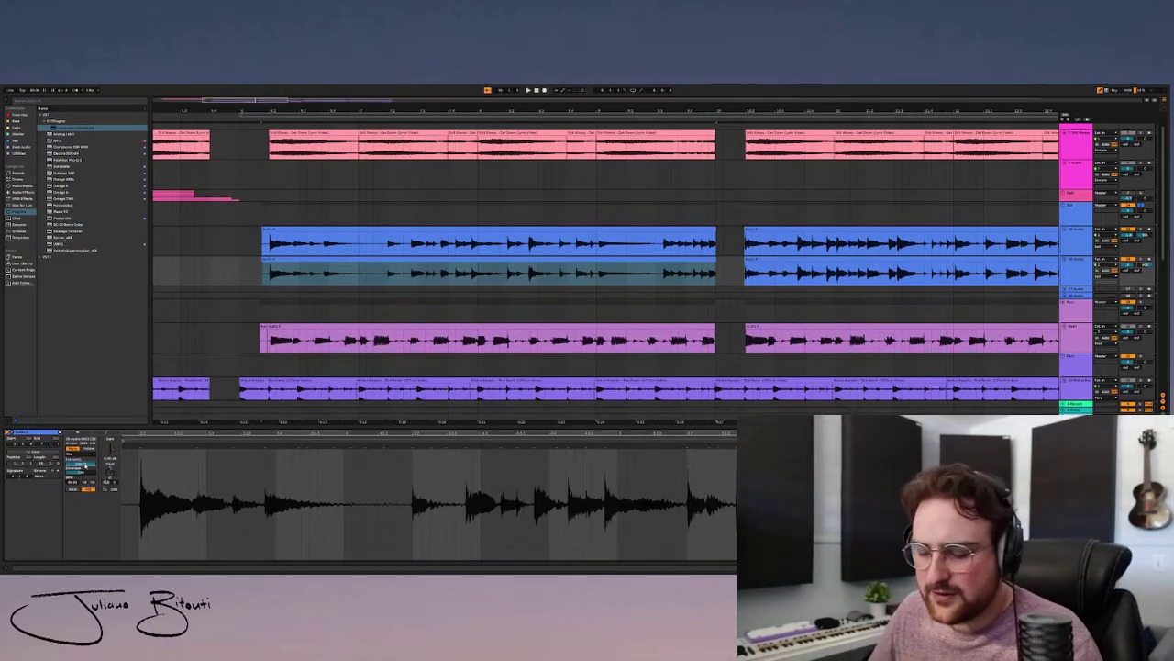
- Solo the second blue track and audition its first clip from the start while varying the clip's Formants amount
{"action": "left_click", "coordinate": [266, 272]}
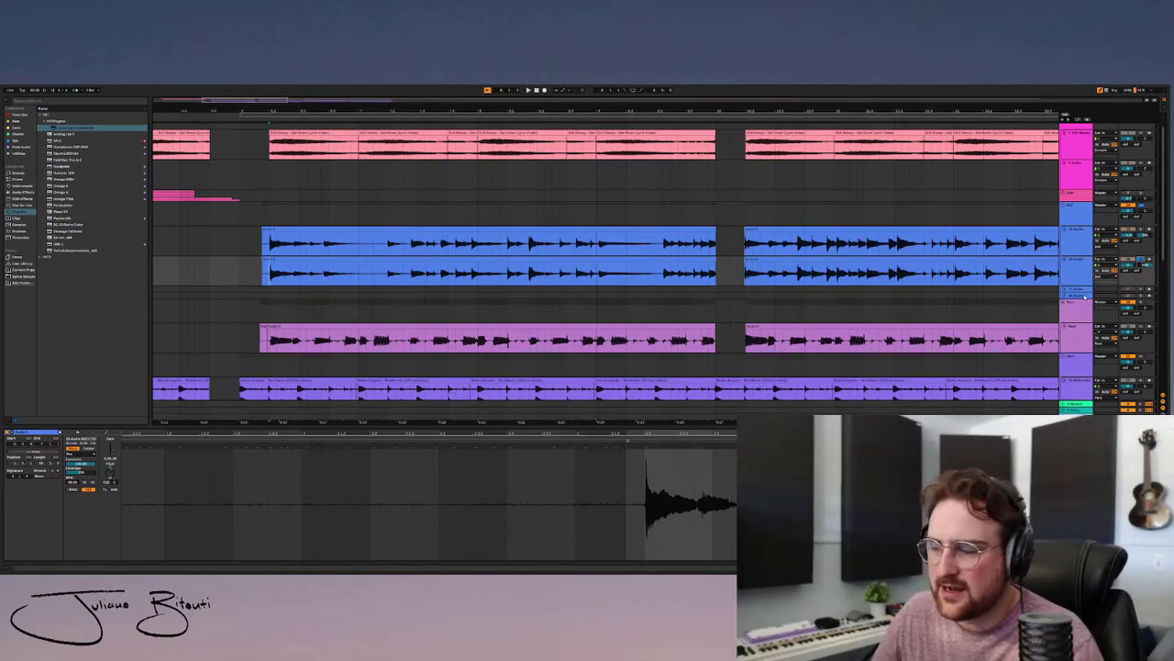
{"action": "key", "text": "space"}
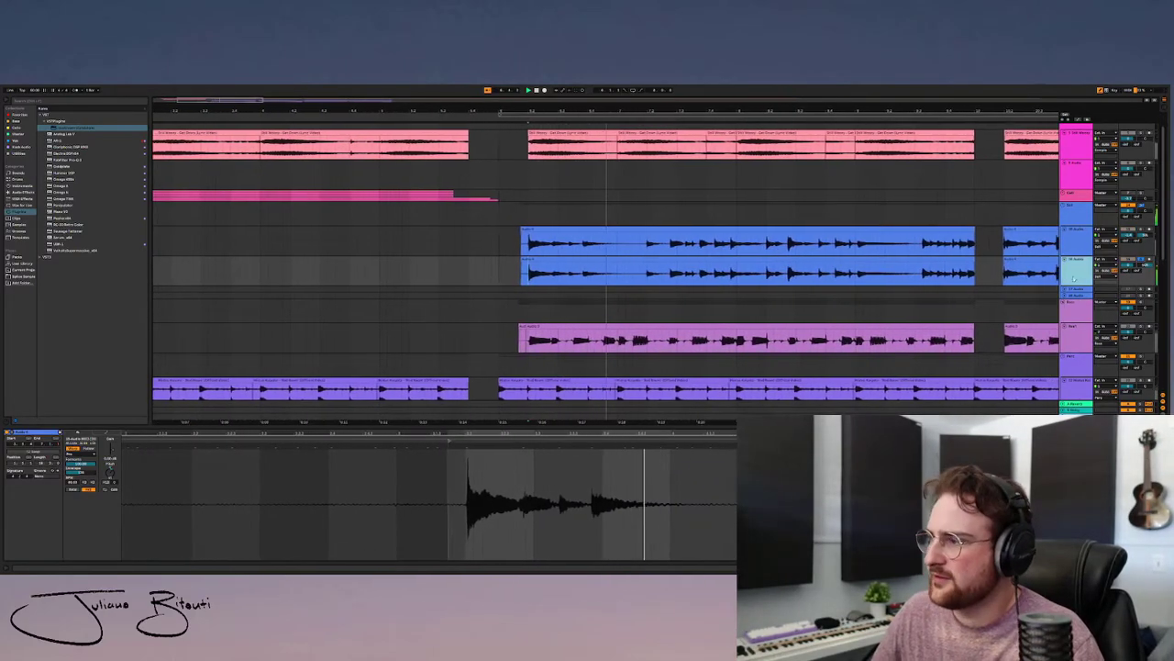
{"action": "left_click", "coordinate": [278, 475]}
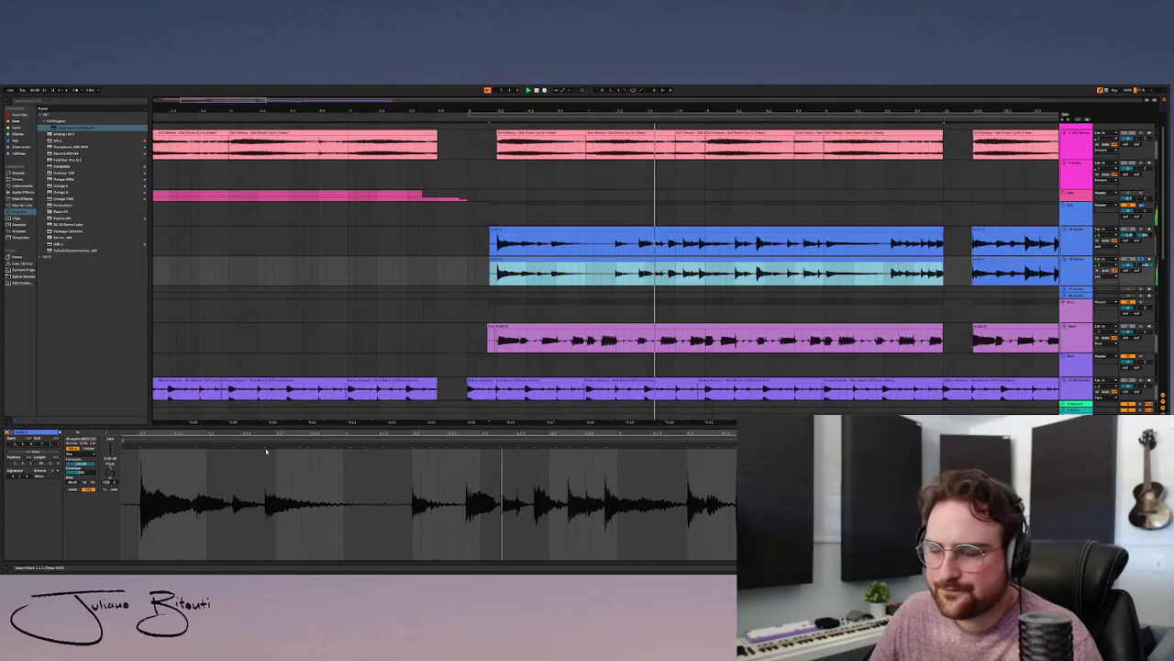
{"action": "key", "text": "space"}
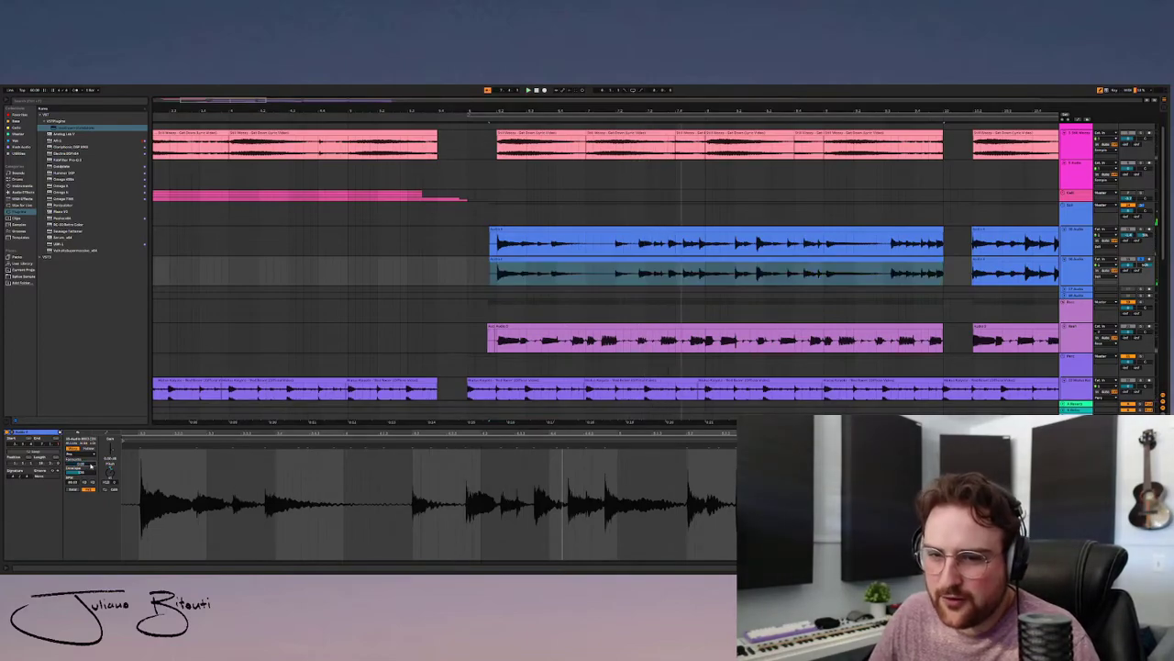
{"action": "key", "text": "space"}
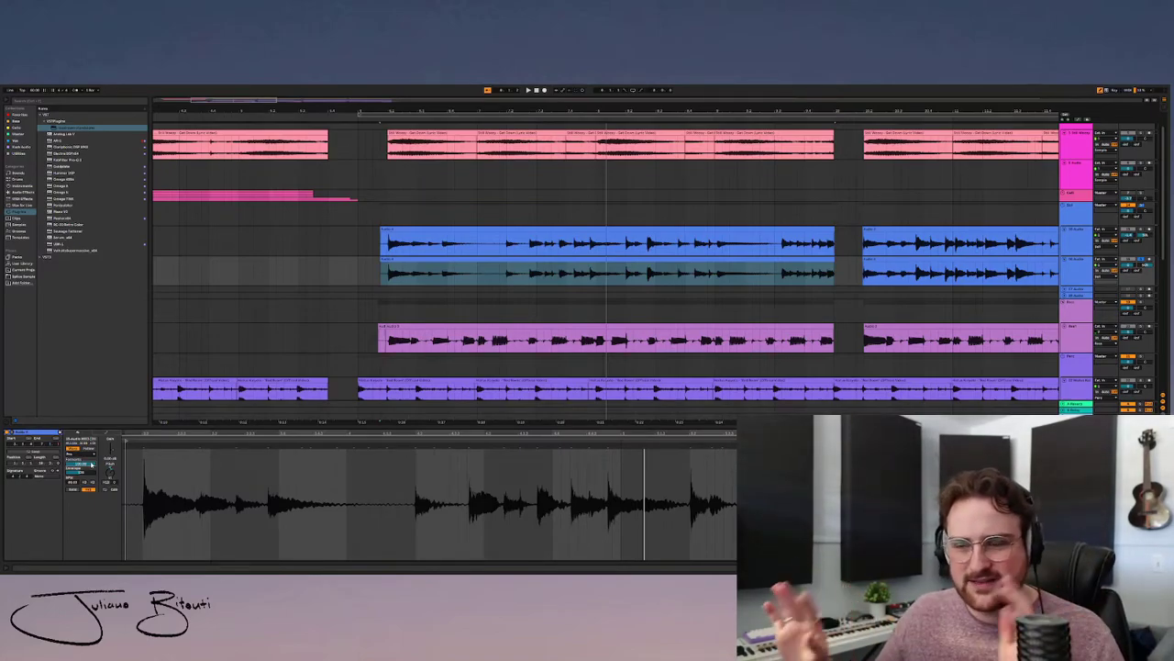
- Return the insert marker to the start of the second blue track's first clip and examine the clip's Formants setting
{"action": "left_click", "coordinate": [387, 277]}
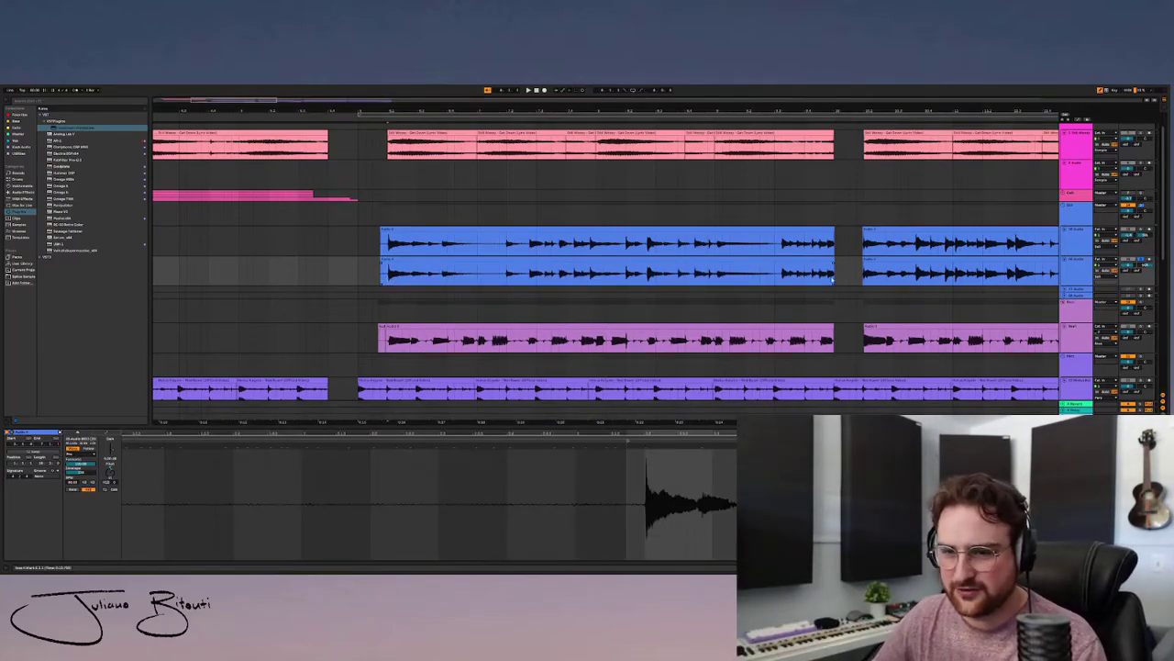
{"action": "left_click", "coordinate": [1075, 270]}
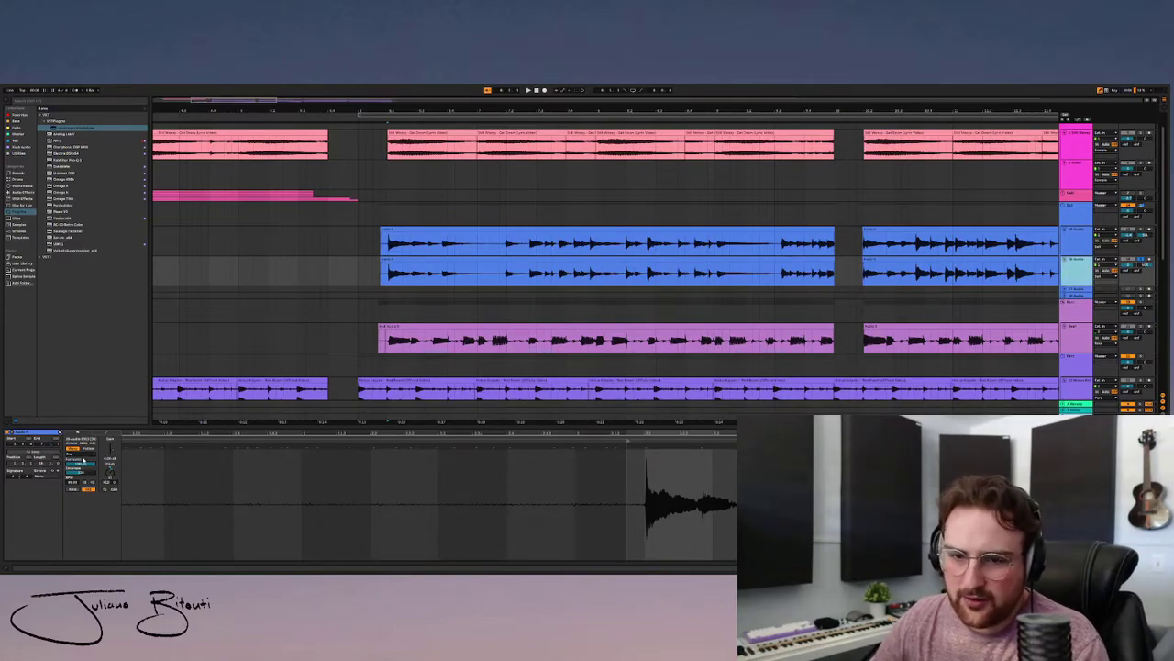
{"action": "left_click", "coordinate": [84, 464]}
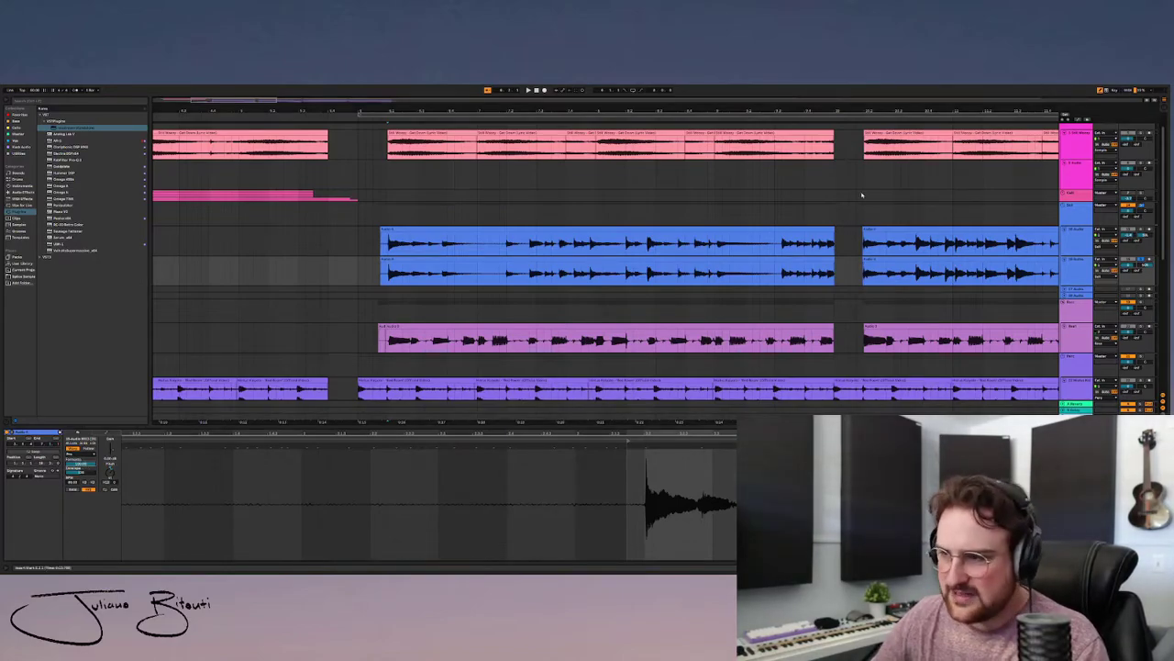
- Audition the blue group's second pair of clips from the gap before them through to their end
{"action": "left_click", "coordinate": [796, 220]}
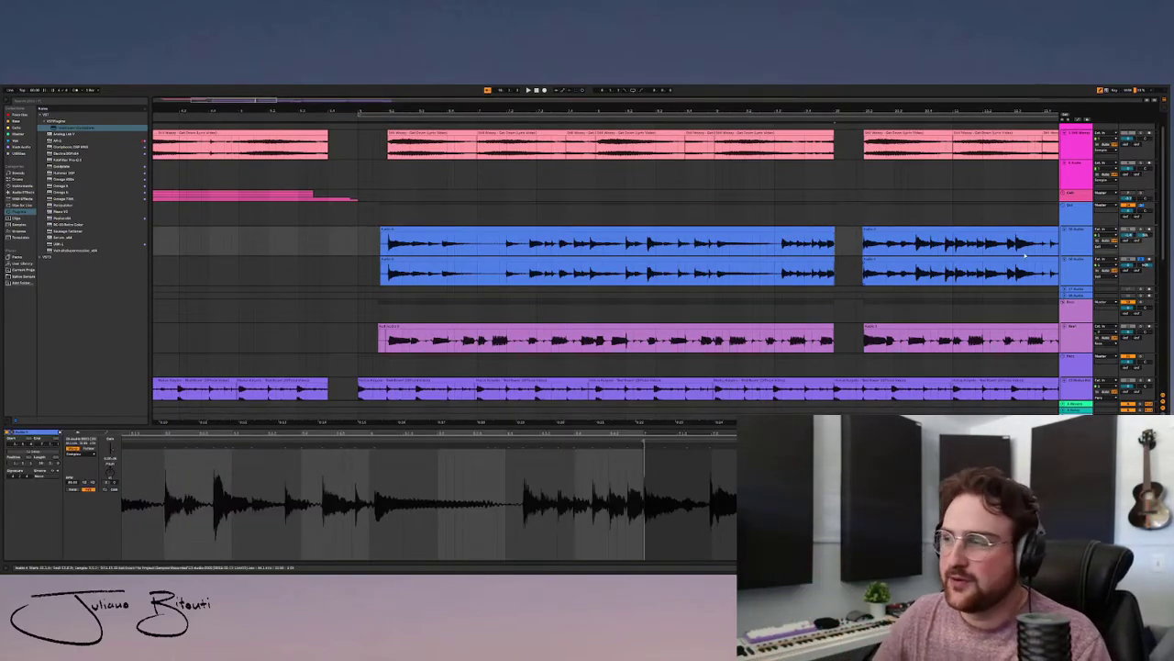
{"action": "key", "text": "space"}
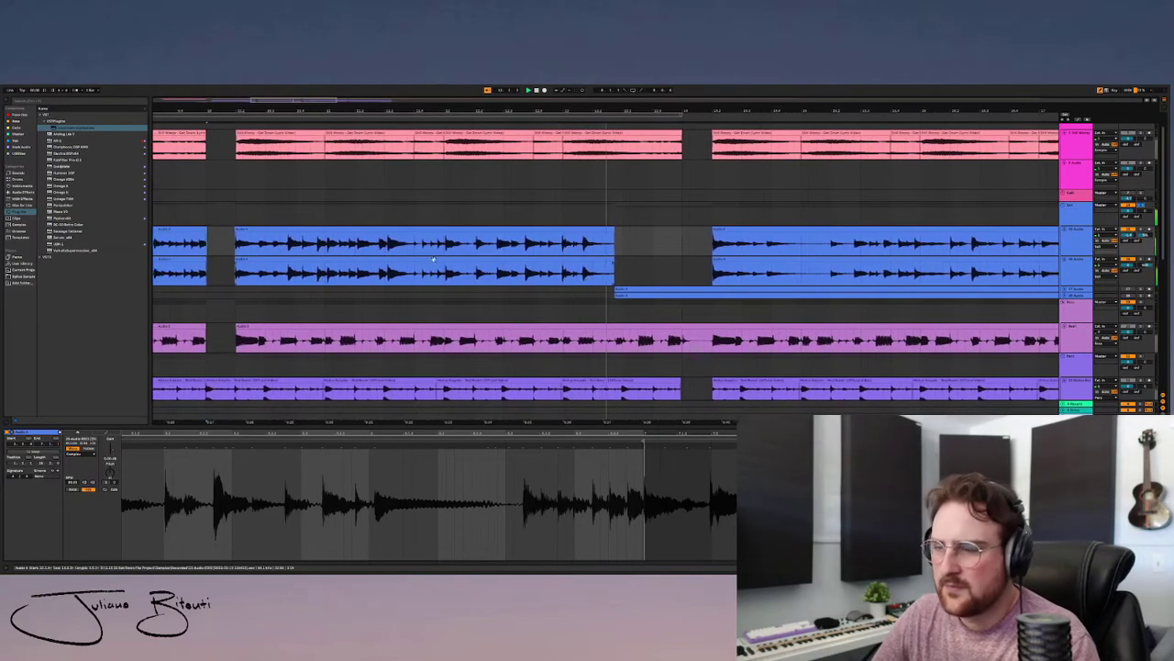
{"action": "scroll", "coordinate": [268, 265], "scroll_direction": "down", "scroll_amount": 3}
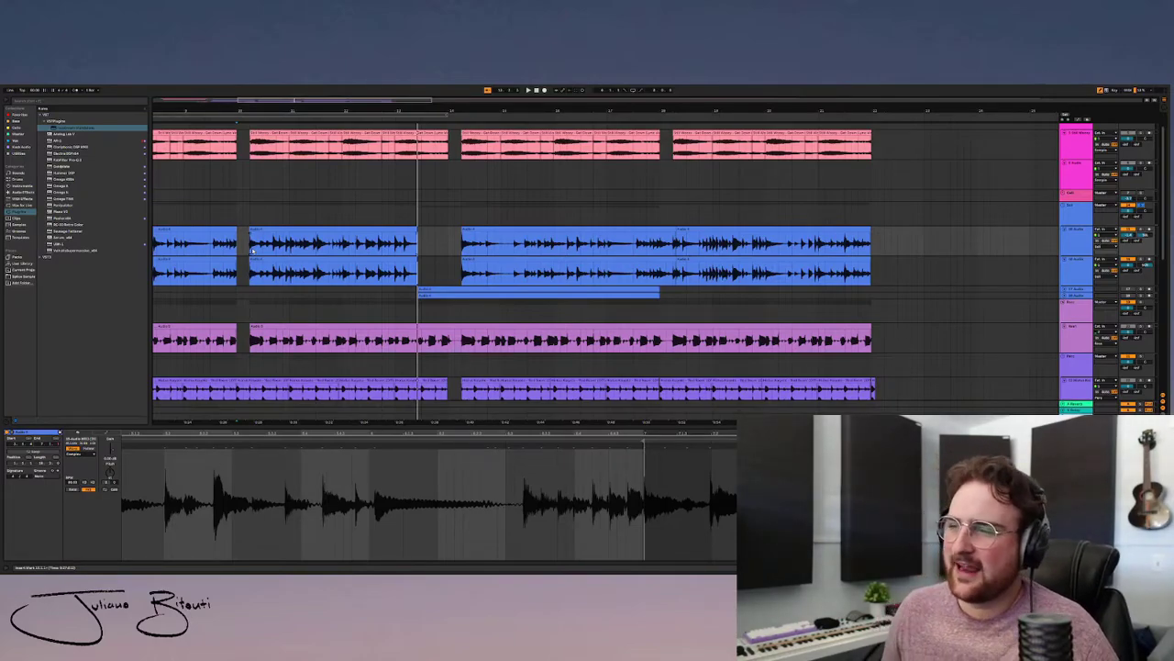
{"action": "scroll", "coordinate": [254, 248], "scroll_direction": "down", "scroll_amount": 5}
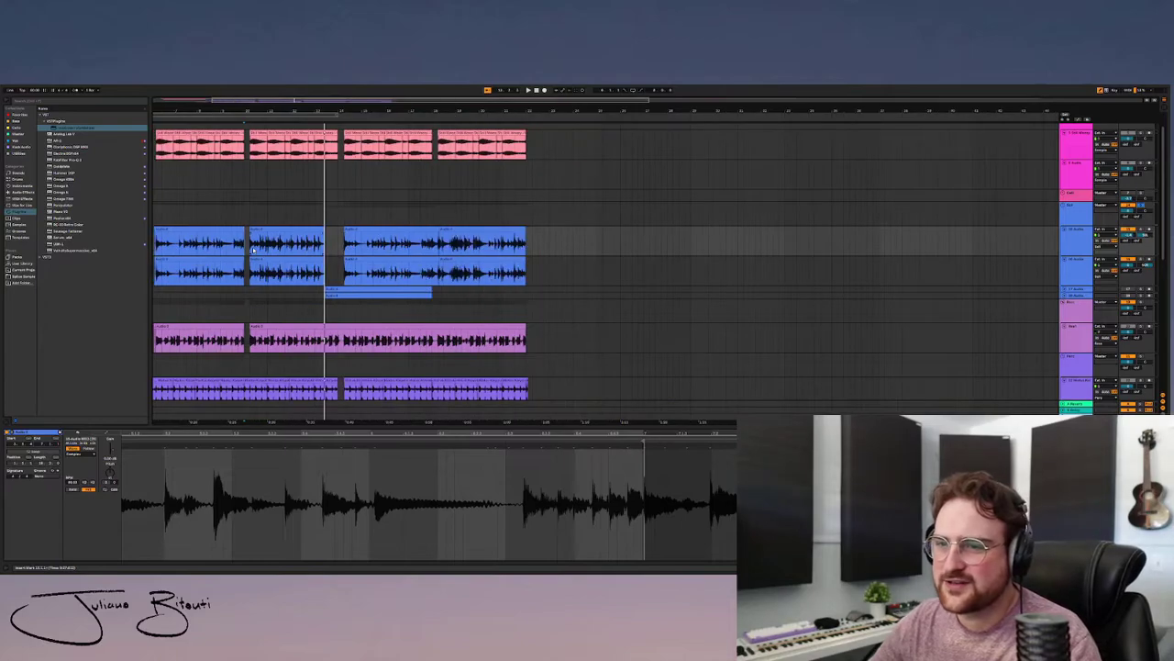
{"action": "scroll", "coordinate": [205, 243], "scroll_direction": "up", "scroll_amount": 4}
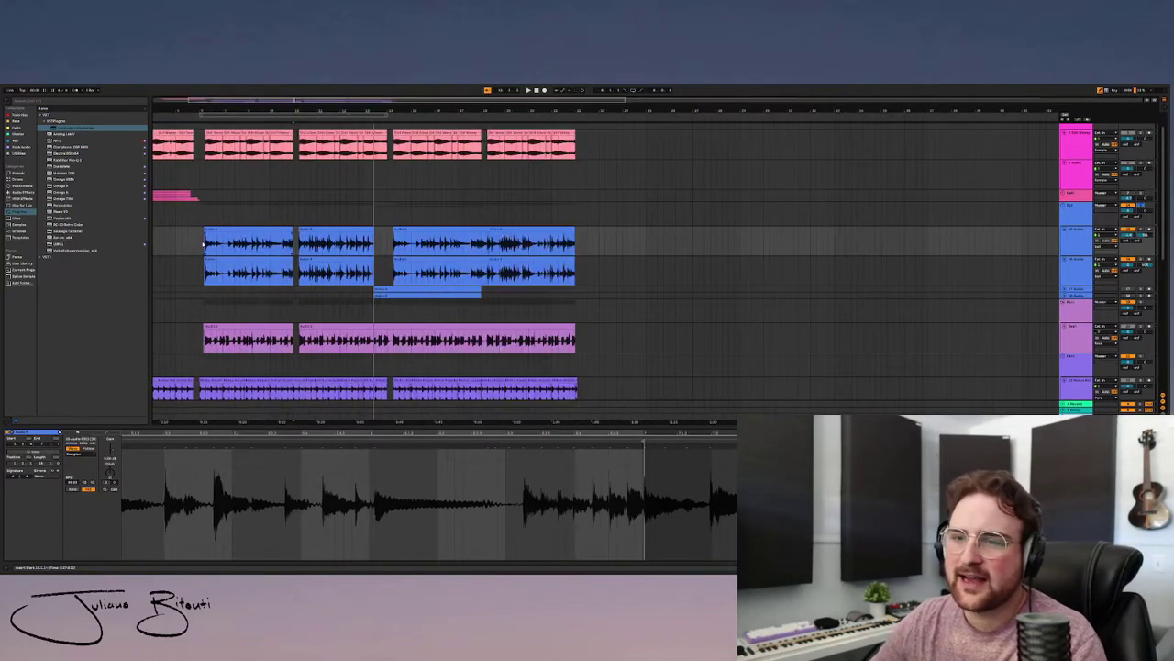
- Place the insert marker just before the blue group's first clips and play the full arrangement from there
{"action": "left_click", "coordinate": [202, 246]}
{"action": "scroll", "coordinate": [202, 246], "scroll_direction": "up", "scroll_amount": 4}
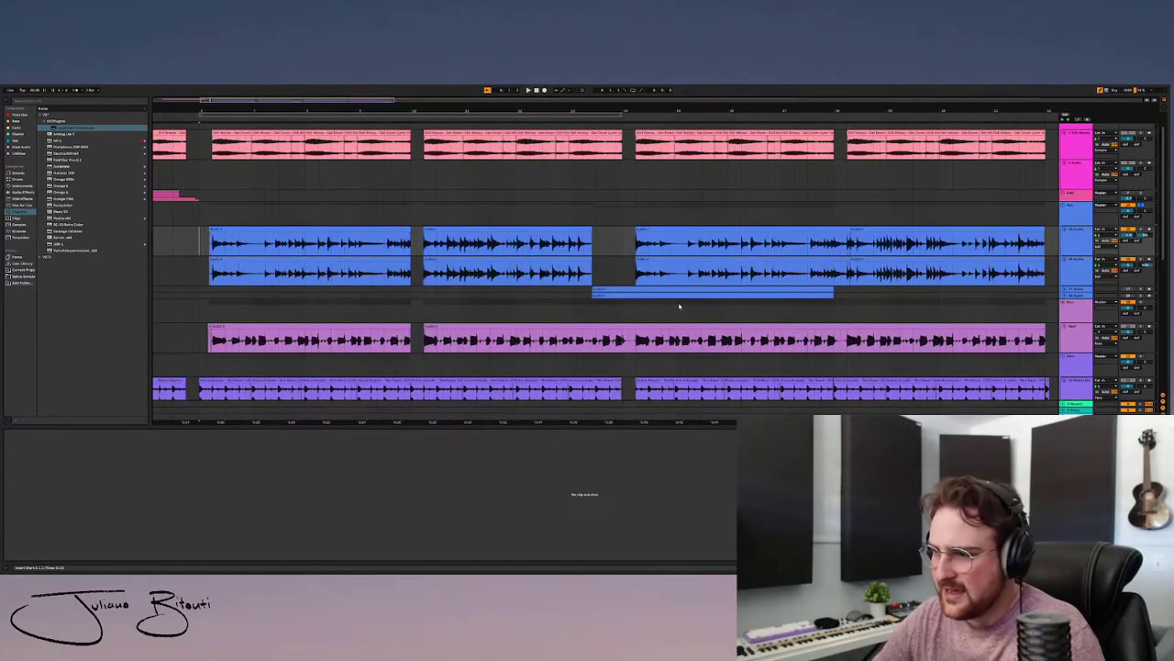
{"action": "scroll", "coordinate": [709, 329], "scroll_direction": "down", "scroll_amount": 1}
{"action": "scroll", "coordinate": [708, 328], "scroll_direction": "down", "scroll_amount": 4}
{"action": "scroll", "coordinate": [834, 349], "scroll_direction": "up", "scroll_amount": 6}
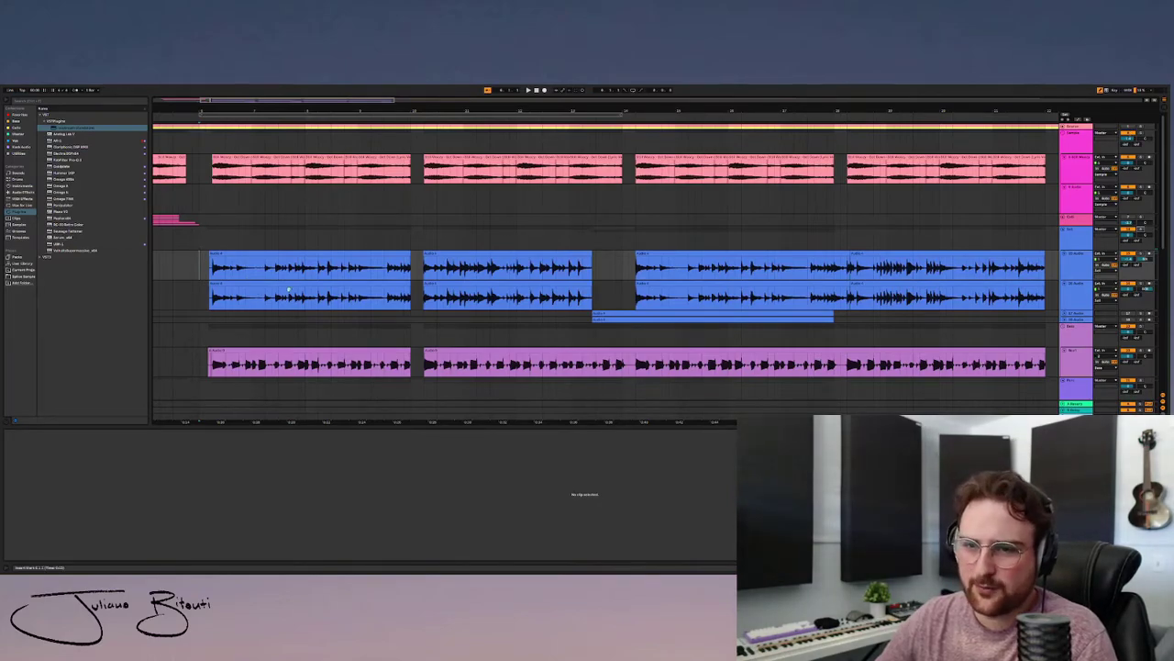
{"action": "scroll", "coordinate": [860, 265], "scroll_direction": "down", "scroll_amount": 3}
{"action": "scroll", "coordinate": [892, 294], "scroll_direction": "up", "scroll_amount": 3}
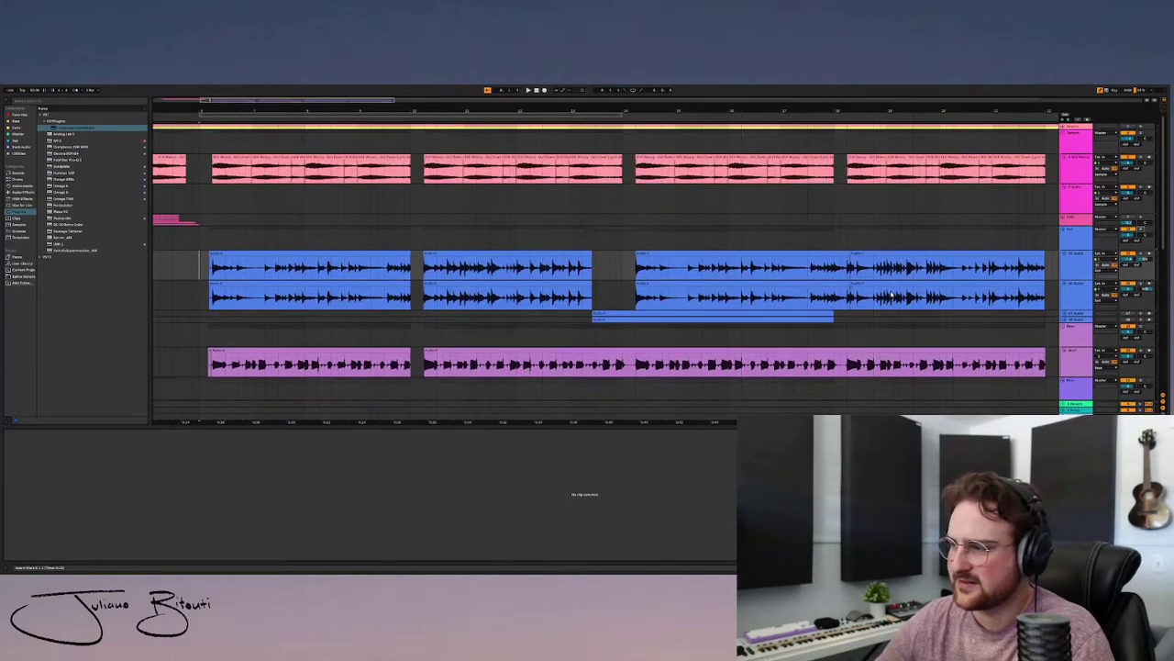
{"action": "scroll", "coordinate": [892, 297], "scroll_direction": "left", "scroll_amount": 5}
{"action": "key", "text": "space"}
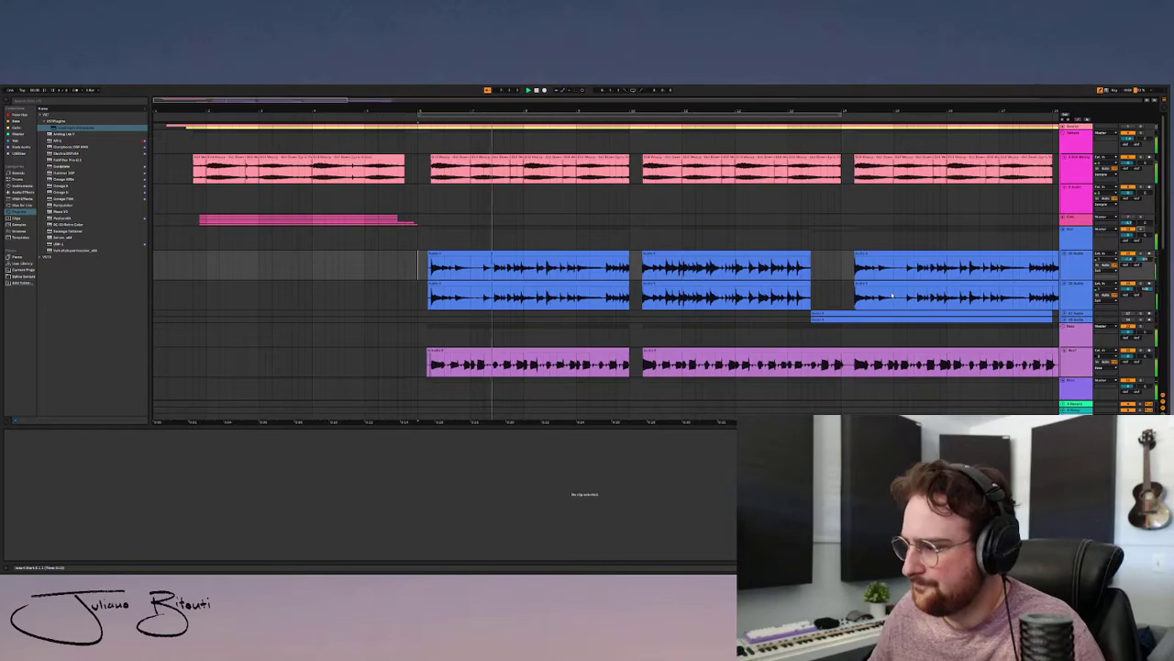
- Hide the clip detail view and examine the lower drum and transition tracks while the full arrangement plays
{"action": "key", "text": "ctrl+alt+l"}
{"action": "scroll", "coordinate": [517, 388], "scroll_direction": "down", "scroll_amount": 3}
{"action": "scroll", "coordinate": [459, 380], "scroll_direction": "up", "scroll_amount": 3}
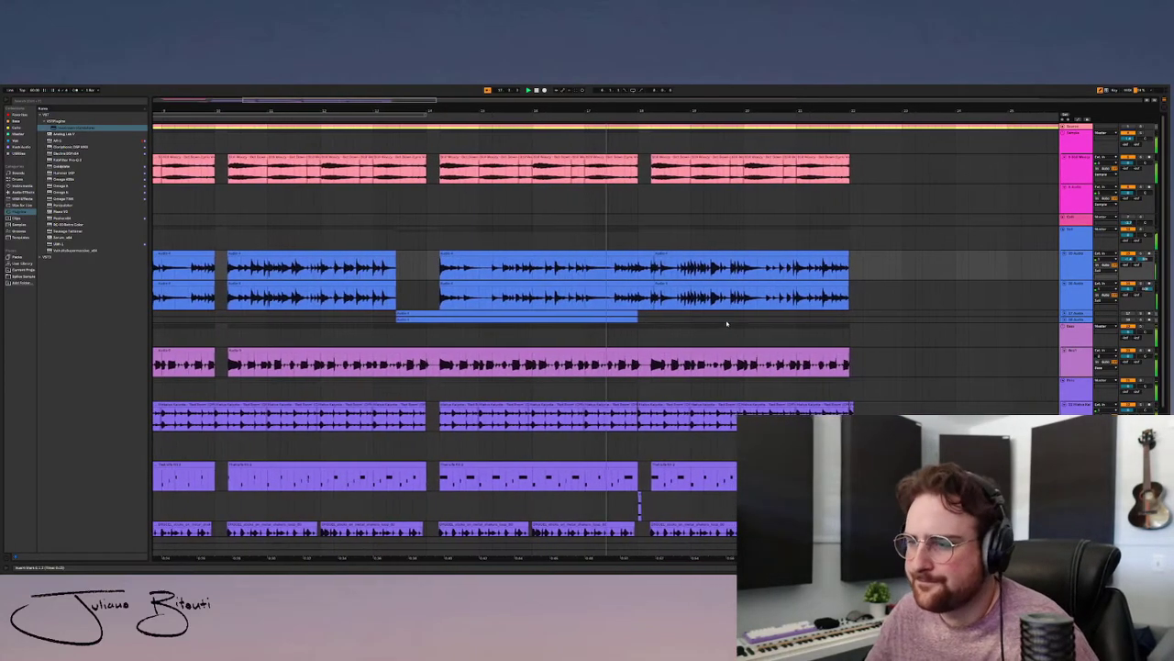
{"action": "scroll", "coordinate": [725, 321], "scroll_direction": "down", "scroll_amount": 3}
{"action": "scroll", "coordinate": [718, 363], "scroll_direction": "down", "scroll_amount": 1}
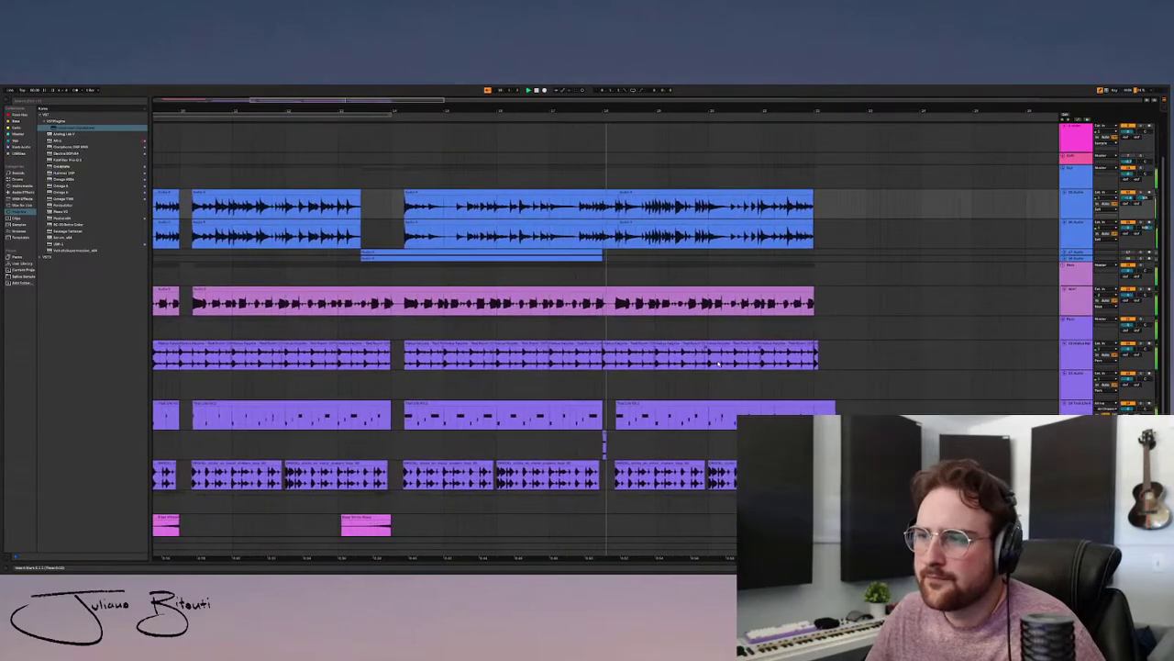